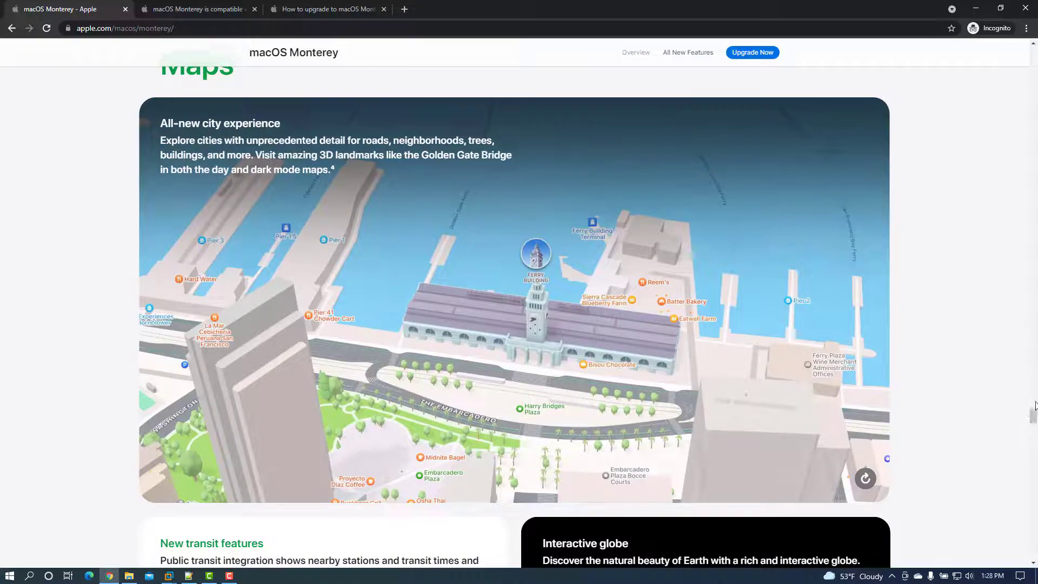
# Read through the complete list of new macOS Monterey features and open the upgrade download page
pyautogui.moveTo(1032, 416); pyautogui.dragTo(1019, 52)
pyautogui.click(688, 80)
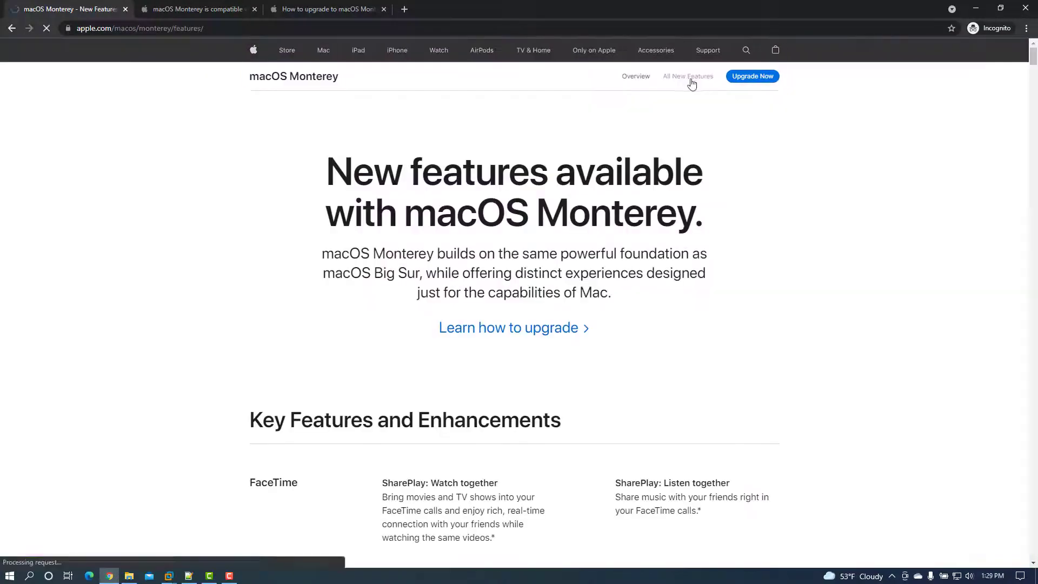
pyautogui.moveTo(1033, 59)
pyautogui.mouseDown()
pyautogui.moveTo(1033, 103)
pyautogui.moveTo(1034, 79)
pyautogui.mouseUp()
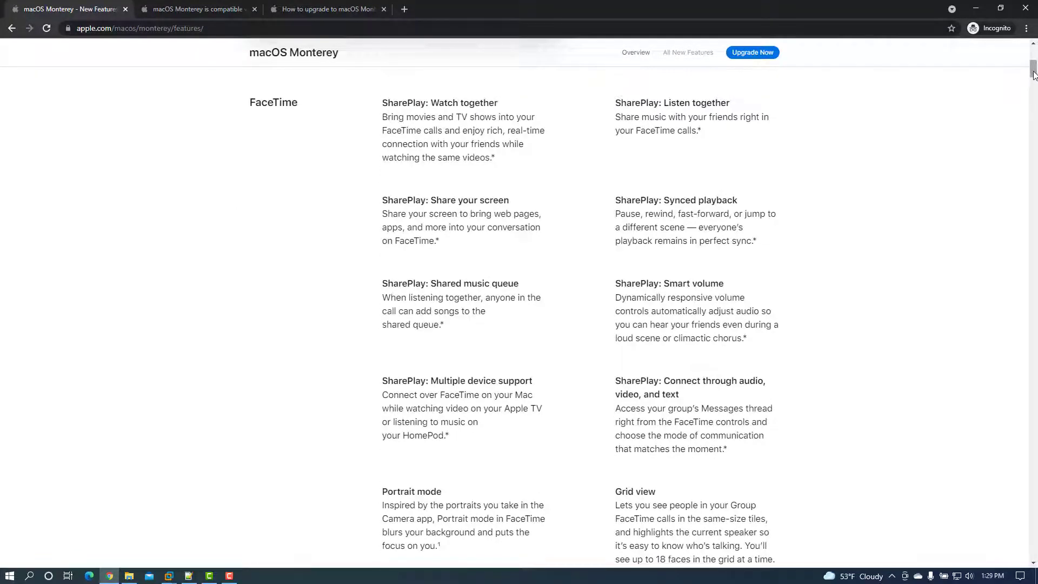
pyautogui.moveTo(1033, 76); pyautogui.dragTo(1033, 293)
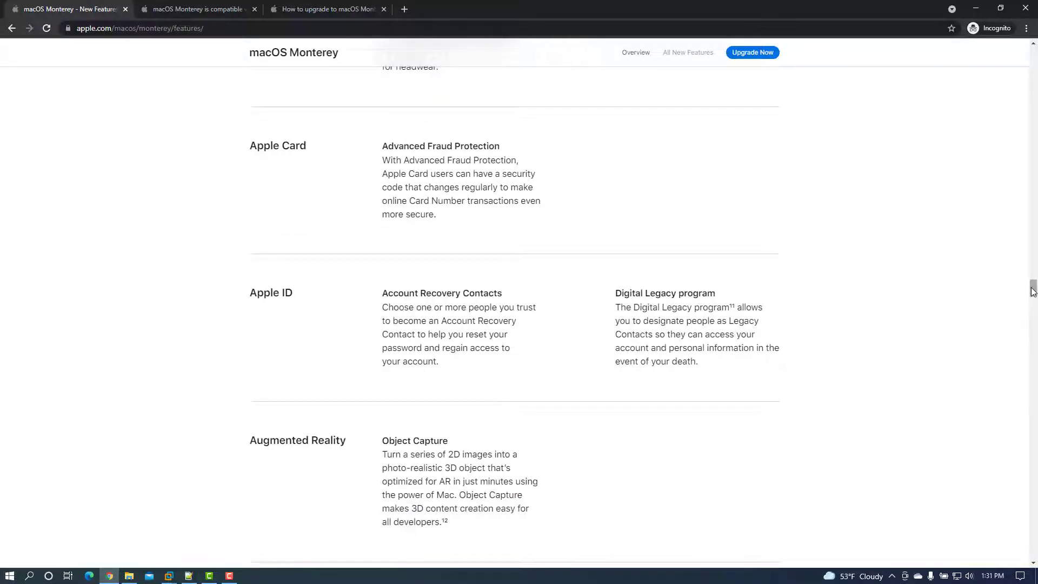
pyautogui.moveTo(1033, 291); pyautogui.dragTo(1024, 352)
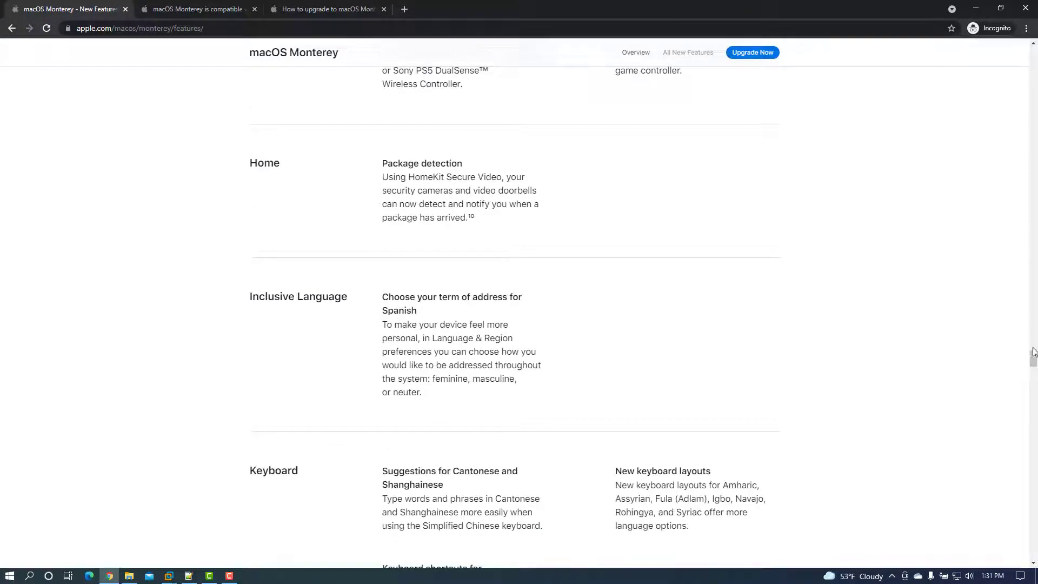
pyautogui.moveTo(1034, 364); pyautogui.dragTo(1034, 492)
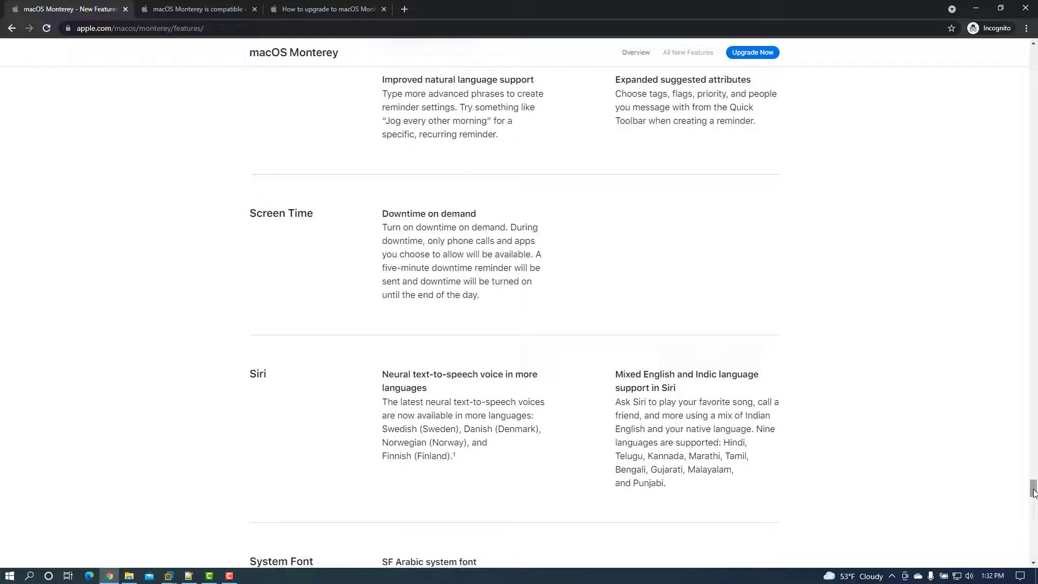
pyautogui.click(1033, 489)
pyautogui.moveTo(1034, 490); pyautogui.dragTo(1034, 539)
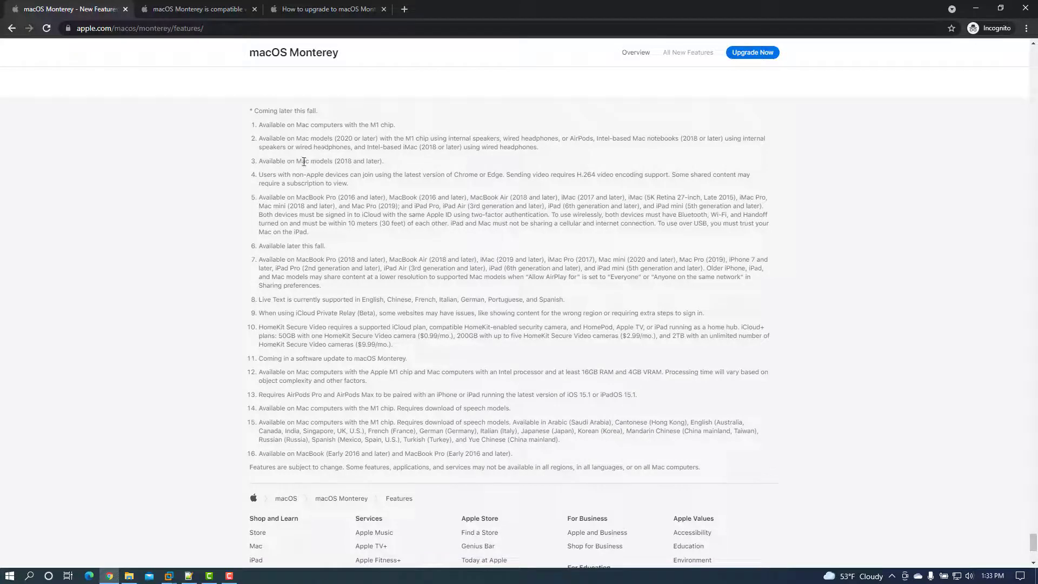
pyautogui.moveTo(1033, 543); pyautogui.dragTo(1033, 52)
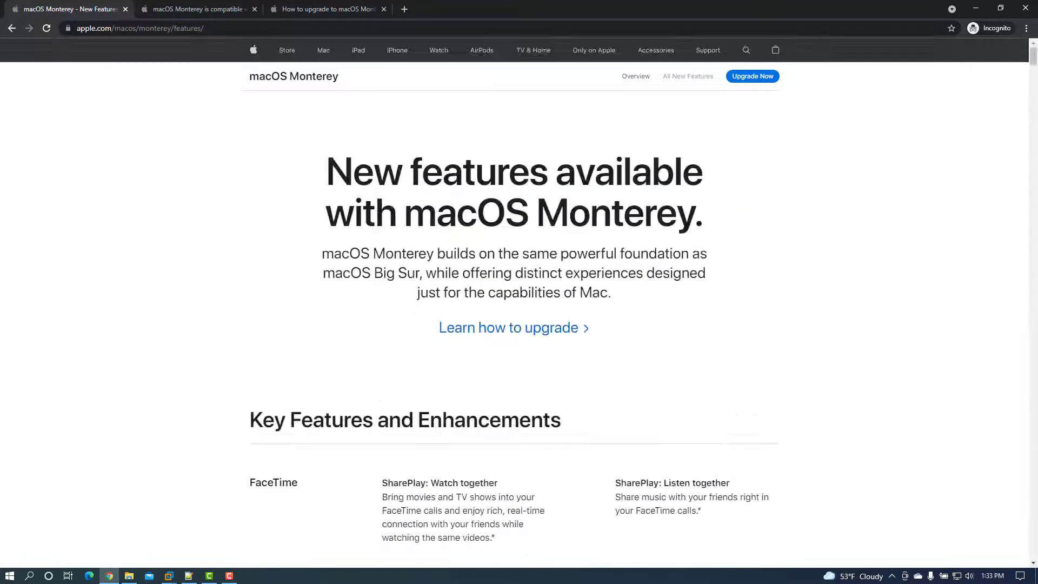
pyautogui.click(750, 78)
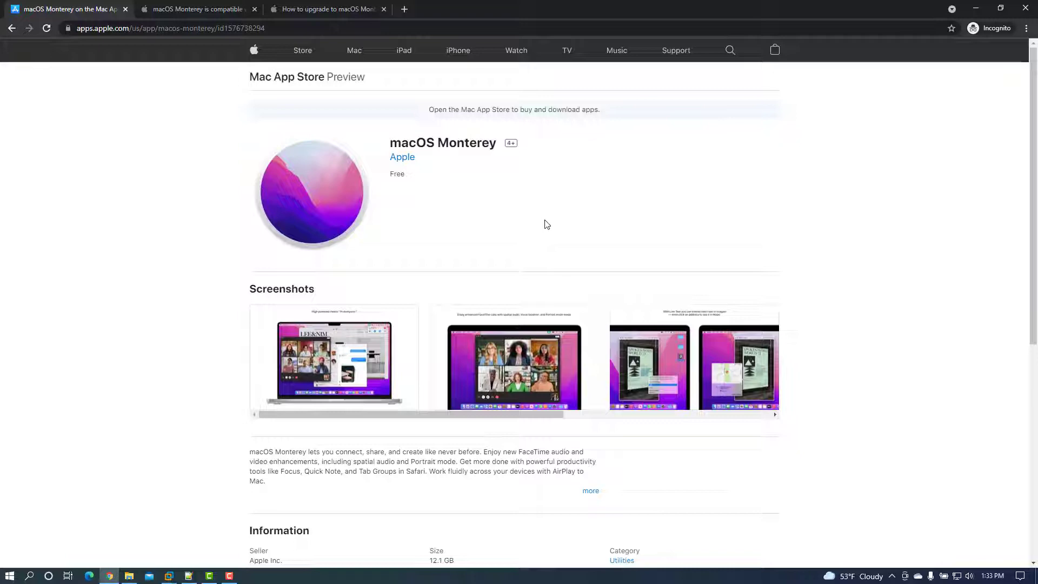
# Review the list of Mac models compatible with macOS Monterey and open the How to upgrade to macOS Monterey article
pyautogui.click(182, 10)
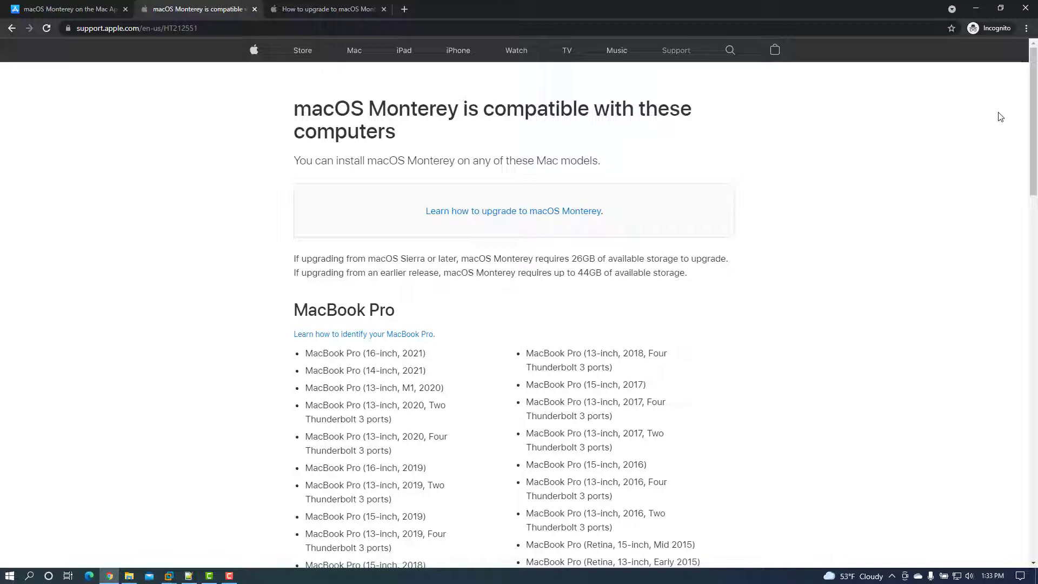
pyautogui.scroll(-3, 1025, 141)
pyautogui.scroll(-7, 1017, 162)
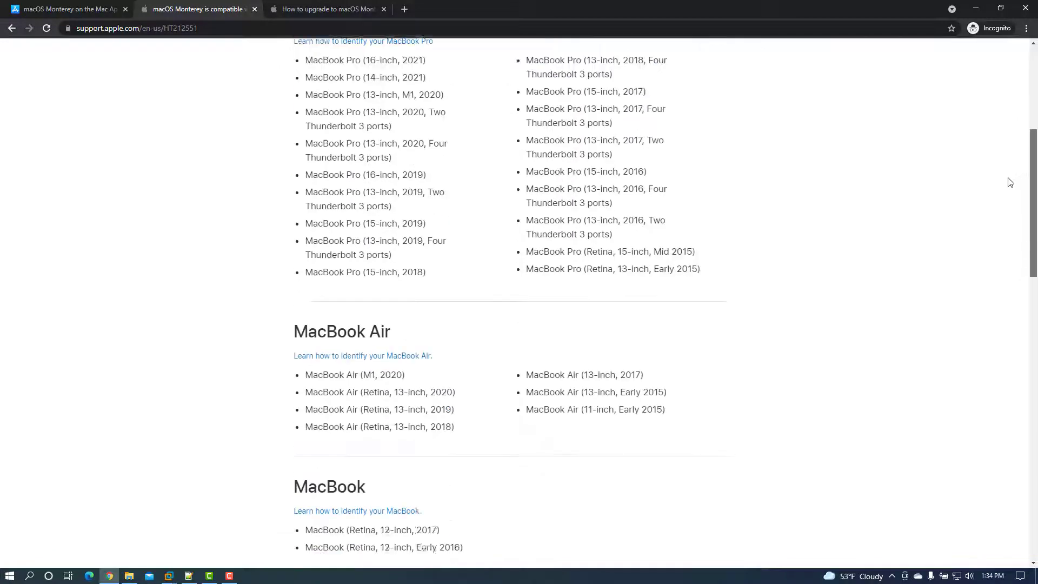
pyautogui.scroll(-5, 1034, 238)
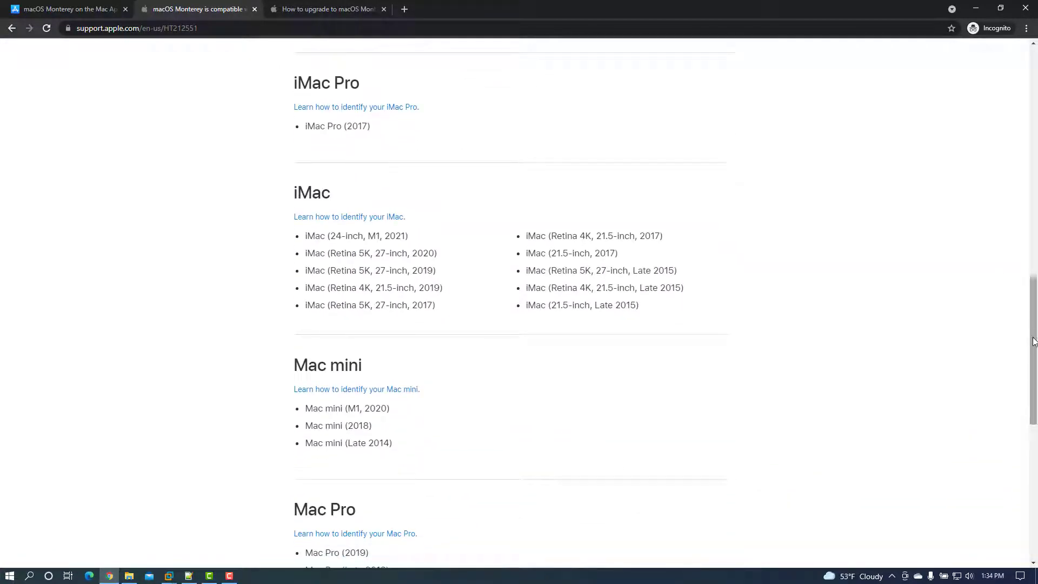
pyautogui.scroll(-5, 1031, 327)
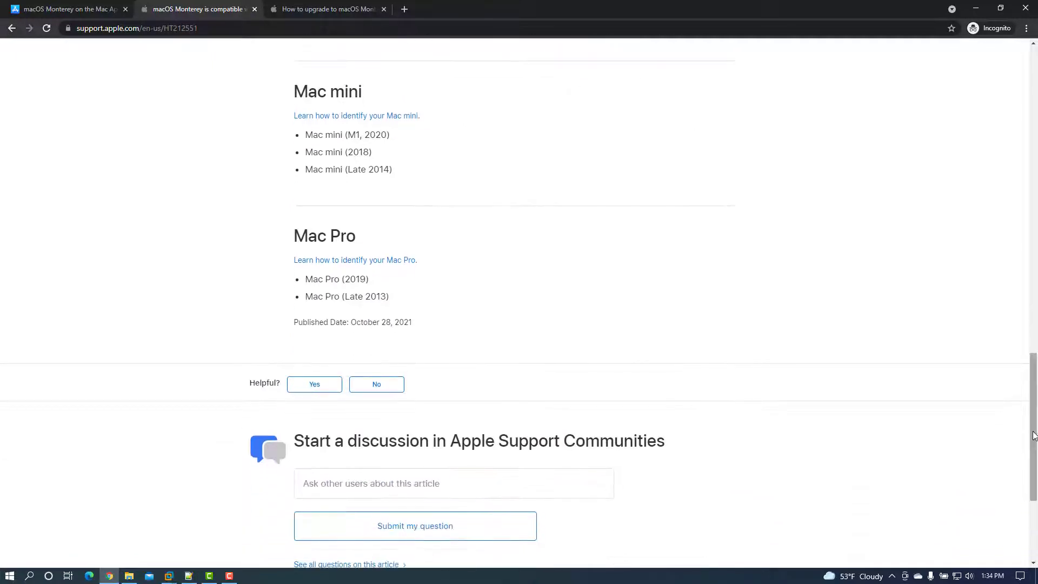
pyautogui.moveTo(1033, 379); pyautogui.dragTo(1033, 76)
pyautogui.click(300, 9)
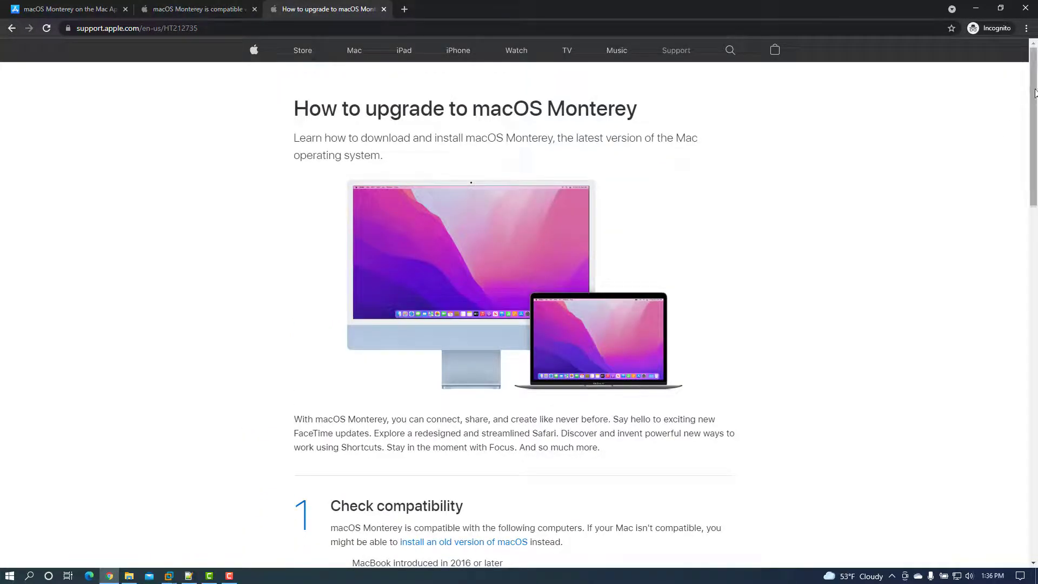
pyautogui.moveTo(1035, 93); pyautogui.dragTo(1030, 69)
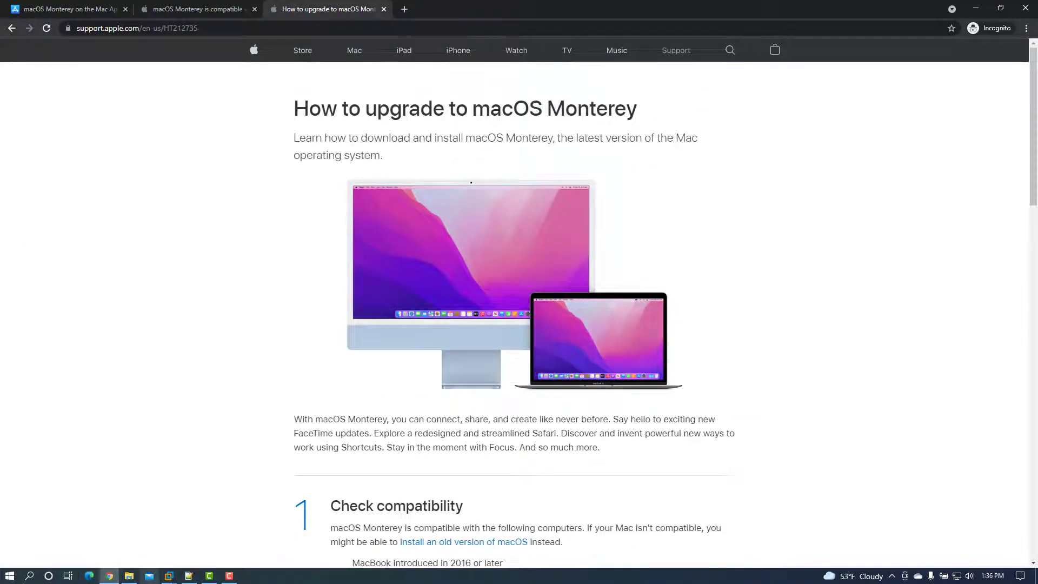
# Switch to VMware Workstation and take a snapshot of the MacOS virtual machine named "MacOS BigSur 11.6 before upgrade"
pyautogui.click(170, 578)
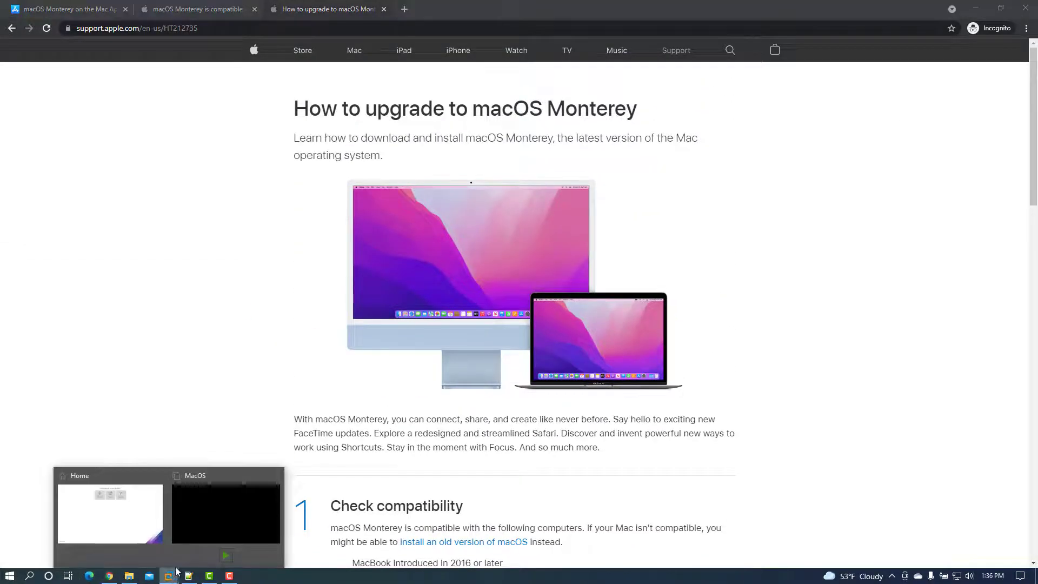
pyautogui.click(224, 474)
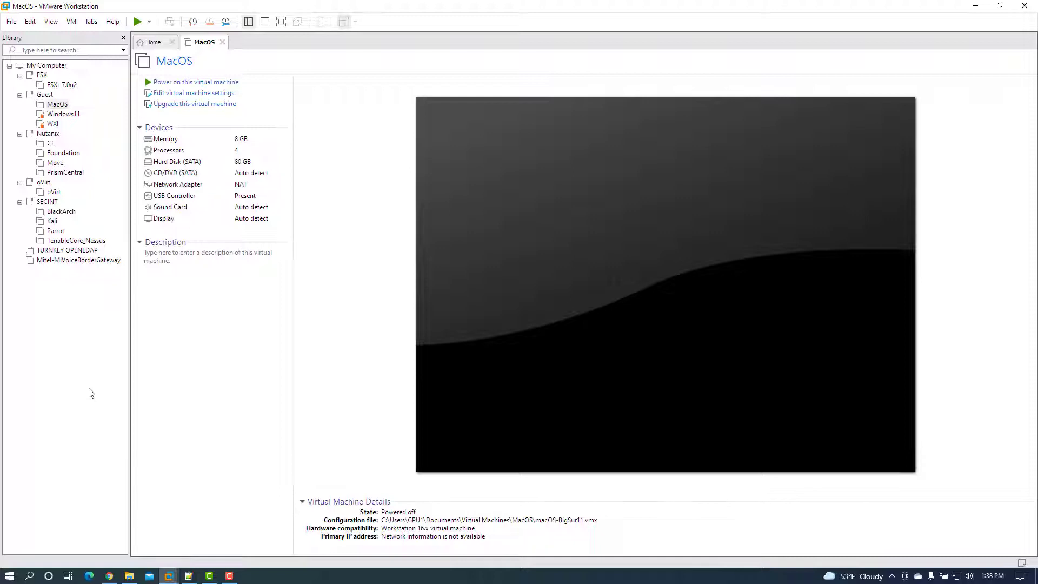
pyautogui.rightClick(56, 106)
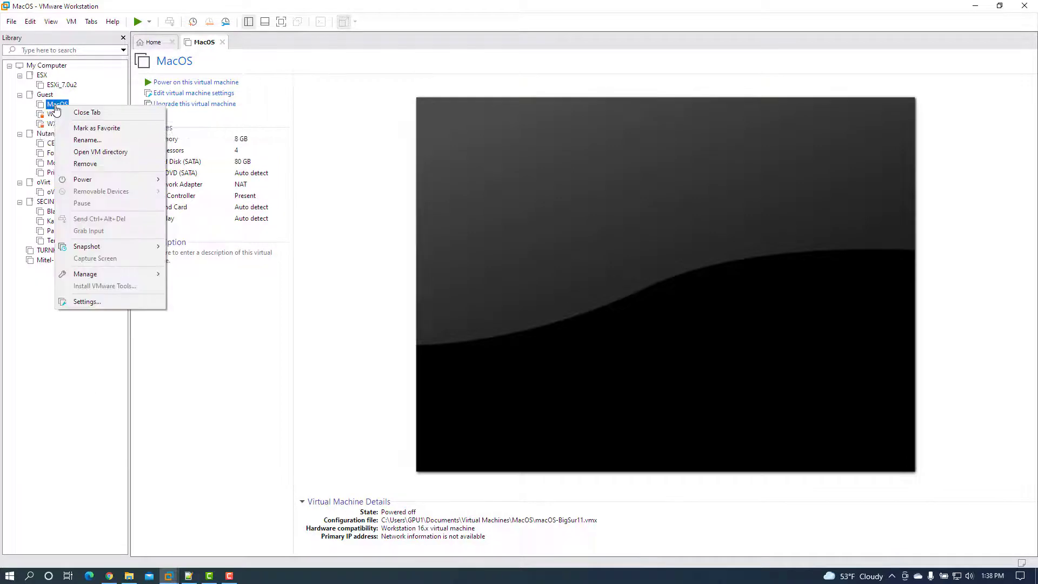
pyautogui.moveTo(114, 248)
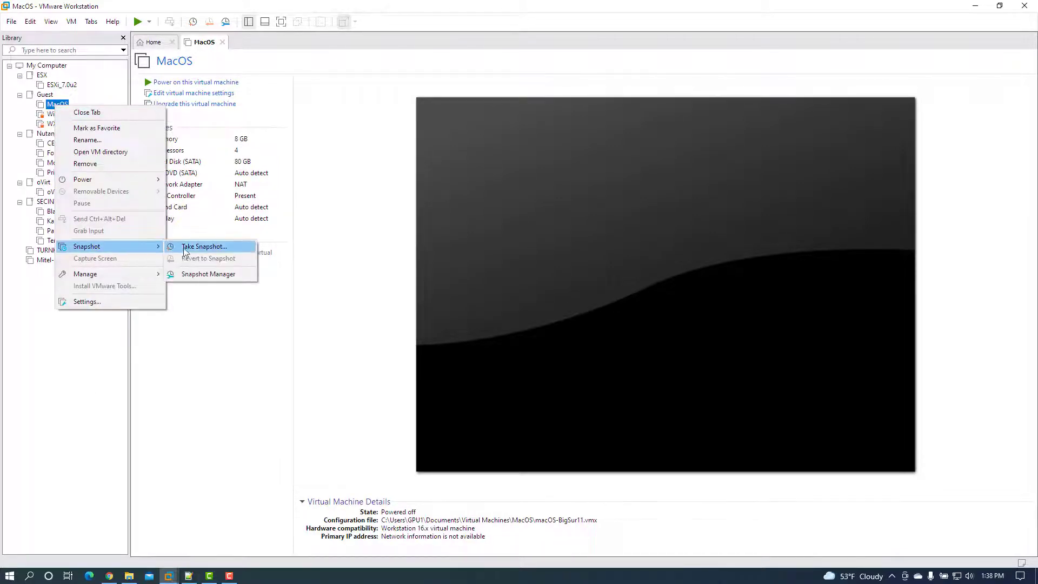
pyautogui.click(216, 248)
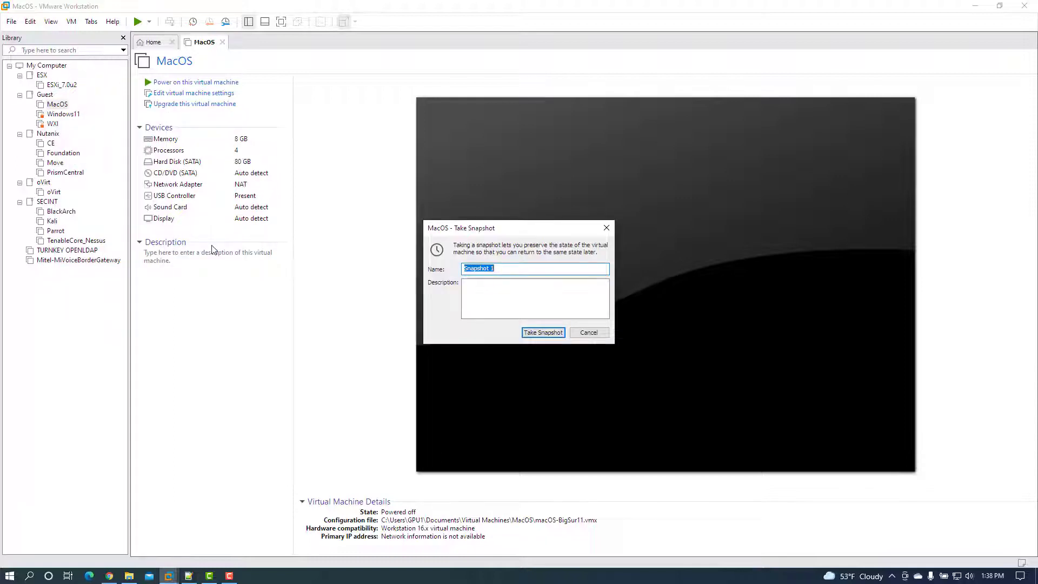
pyautogui.write('MacOS BigSur 11.6 before upgrade')
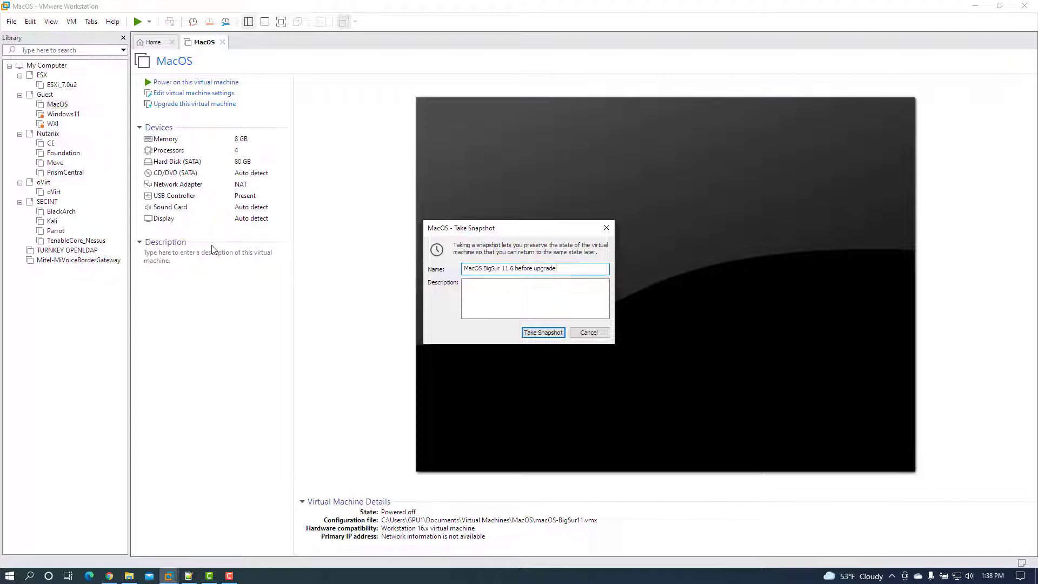
pyautogui.click(542, 332)
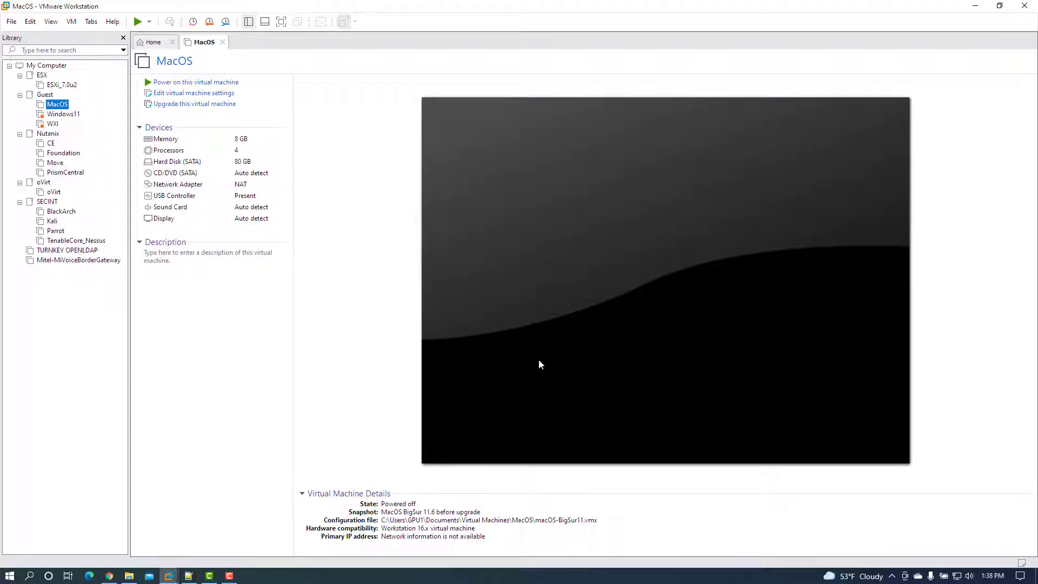
# Look up the snapshot file macOS-BigSur11-Snapshot4.vmsn in the virtual machine's folder in File Explorer and return to VMware Workstation
pyautogui.click(129, 575)
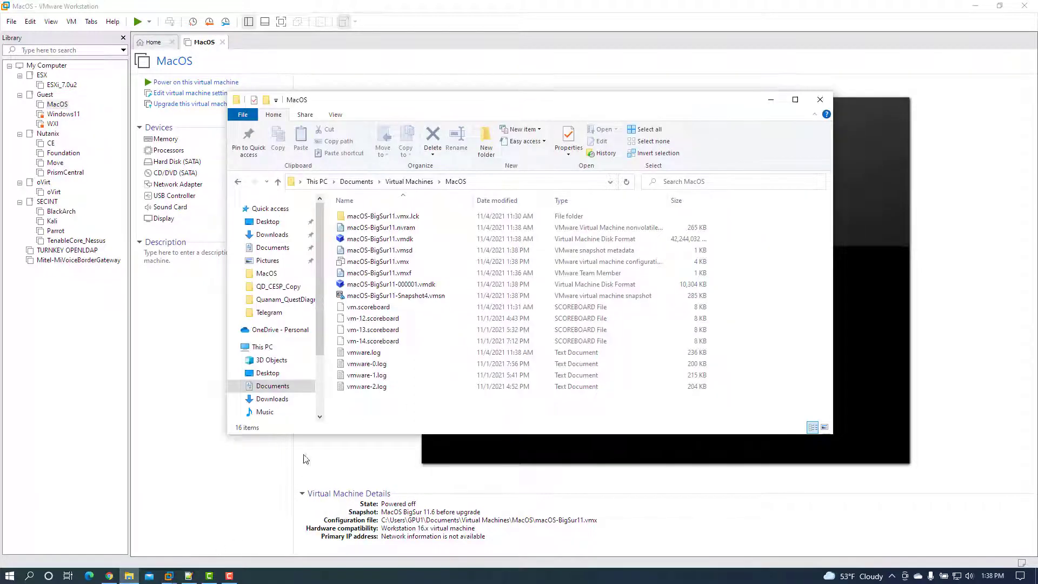
pyautogui.click(457, 297)
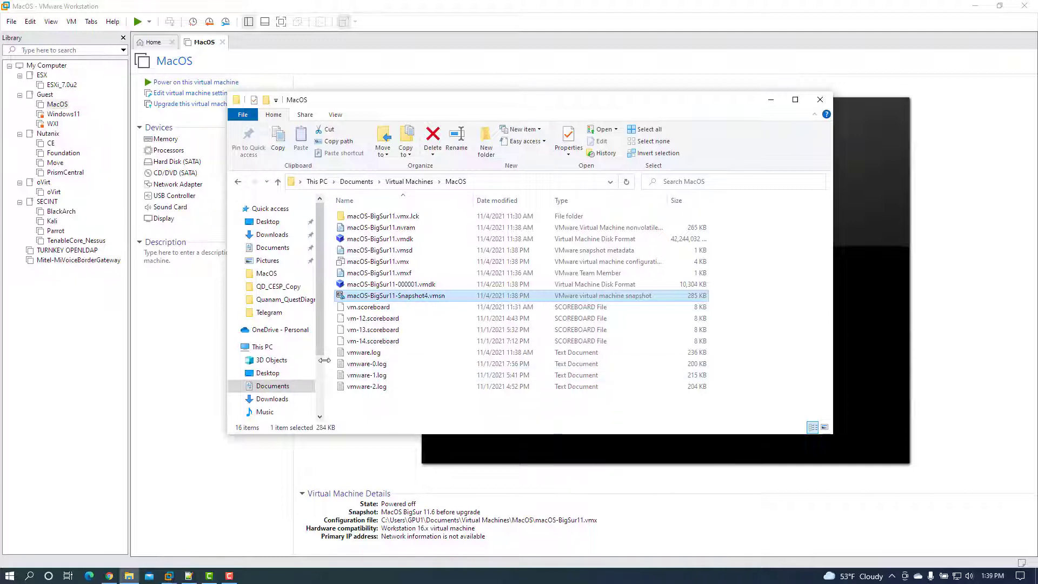
pyautogui.click(81, 350)
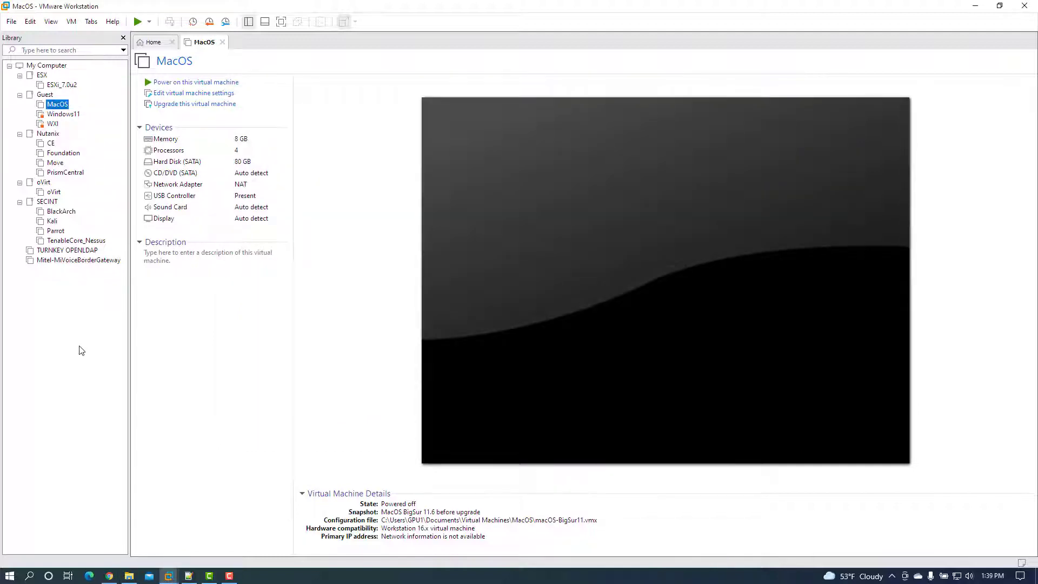
# Start adding a hard disk to the MacOS virtual machine, using the SCSI type and a newly created virtual disk
pyautogui.rightClick(62, 108)
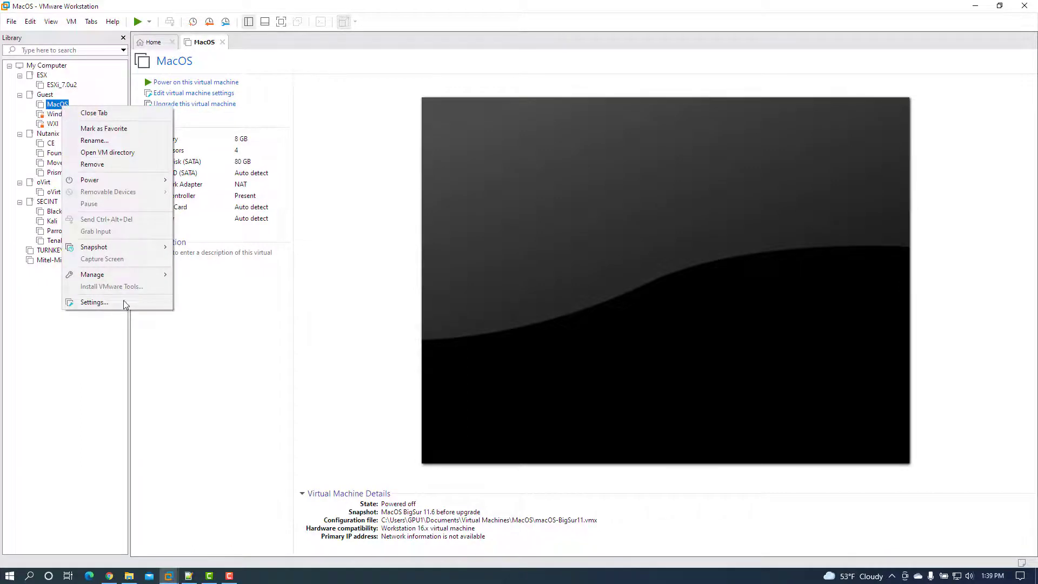
pyautogui.click(343, 95)
pyautogui.click(184, 94)
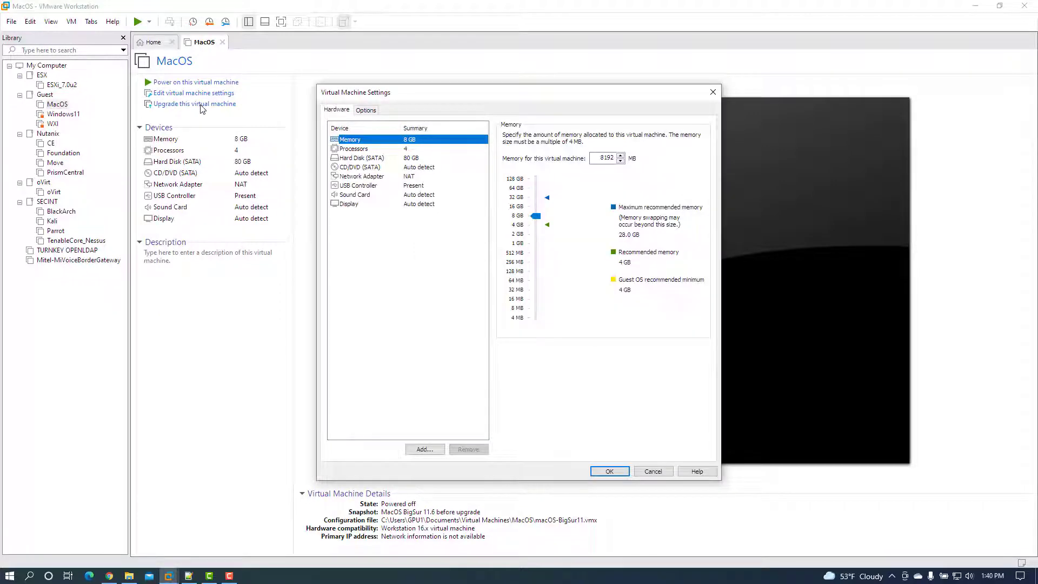
pyautogui.click(425, 449)
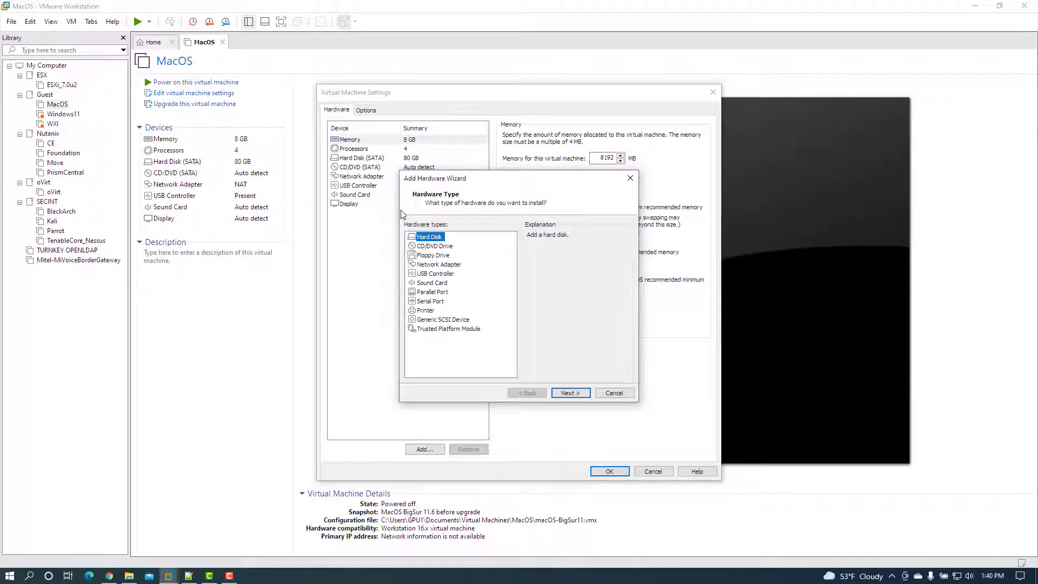
pyautogui.click(575, 393)
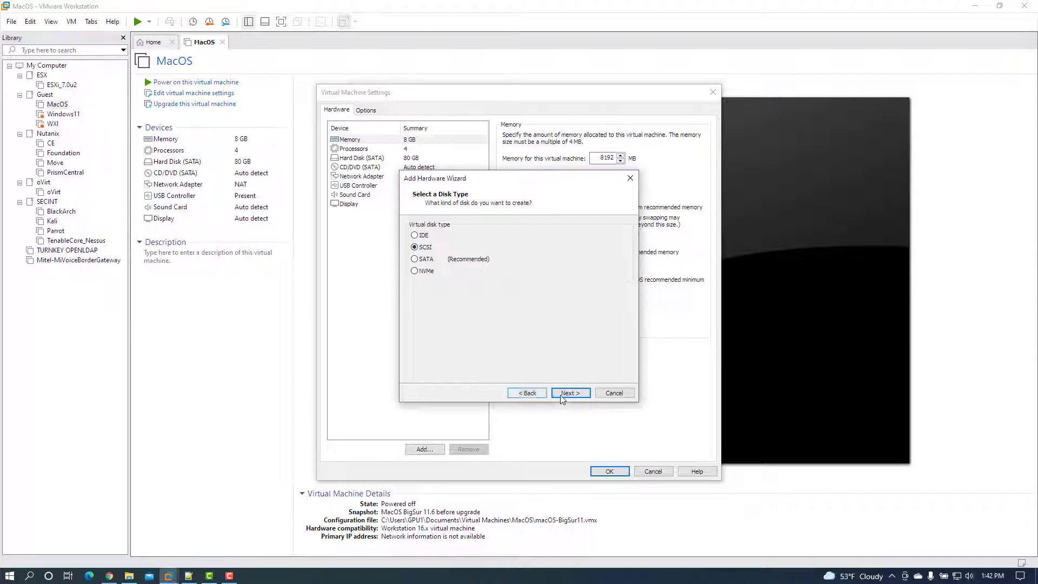
pyautogui.click(569, 394)
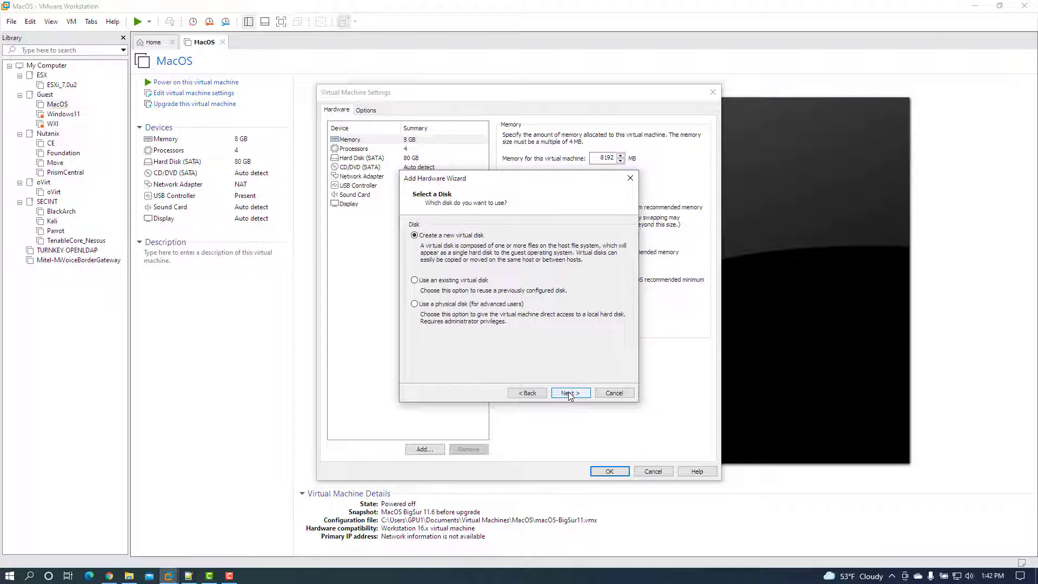
pyautogui.click(568, 393)
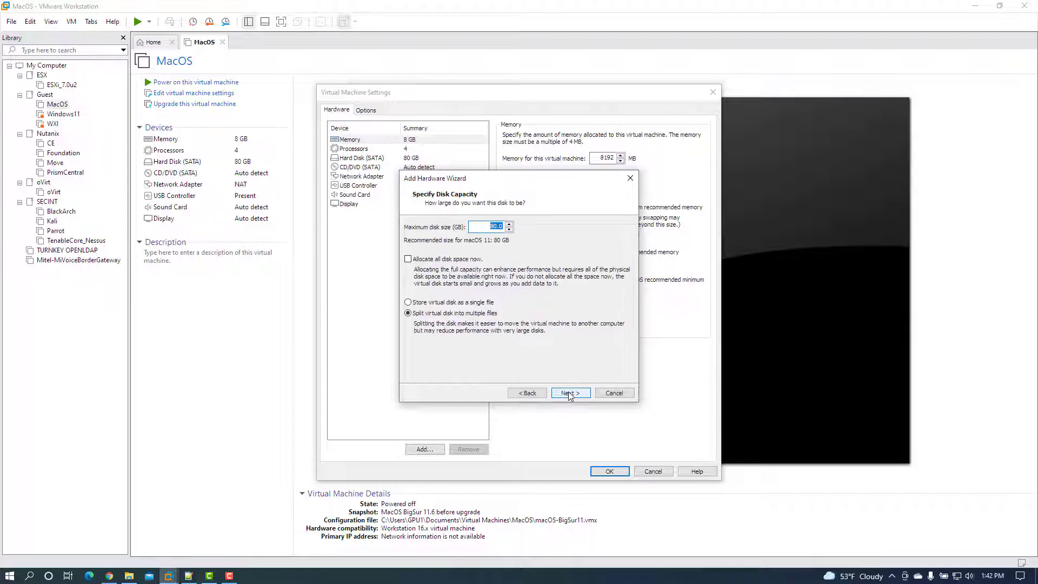
# Store the new disk as a single 20 GB file named MacOS_SCSI_TimeMachineBackup and save the virtual machine settings
pyautogui.click(455, 304)
pyautogui.doubleClick(489, 227)
pyautogui.write('20')
pyautogui.click(570, 393)
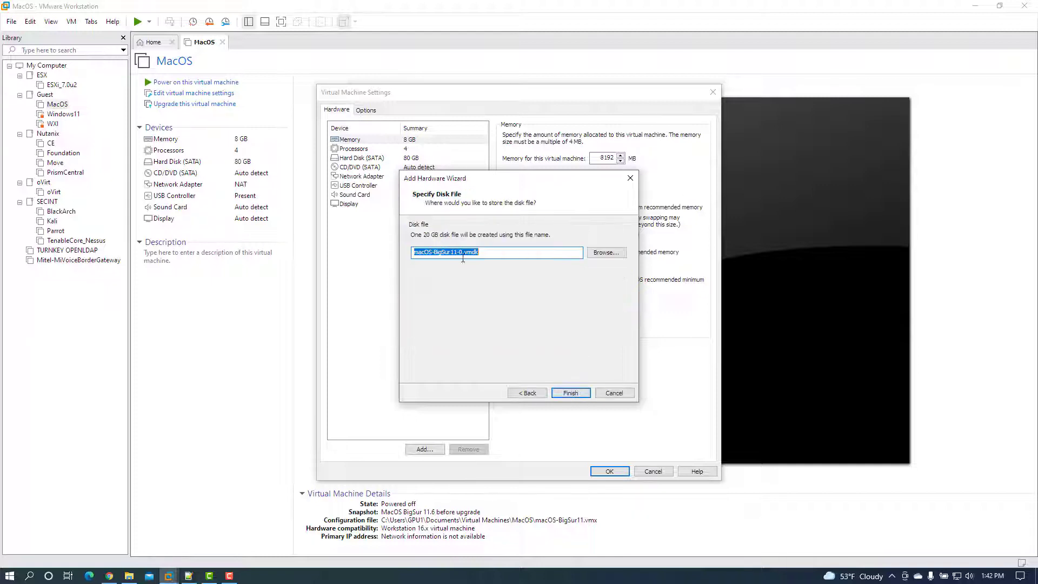
pyautogui.write('MacOS_SCSI_TimeMachineBackup')
pyautogui.click(570, 394)
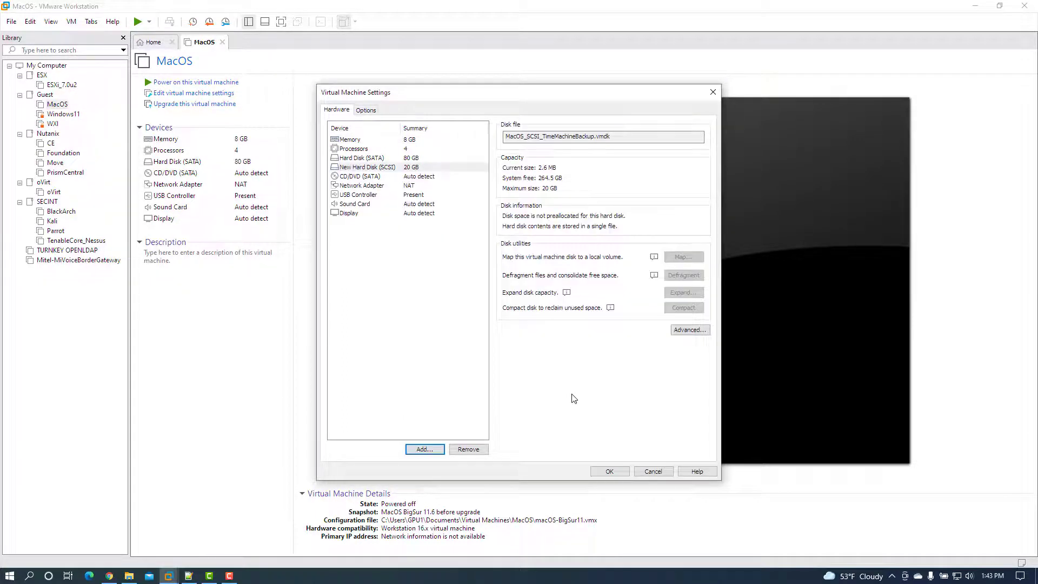
pyautogui.click(611, 472)
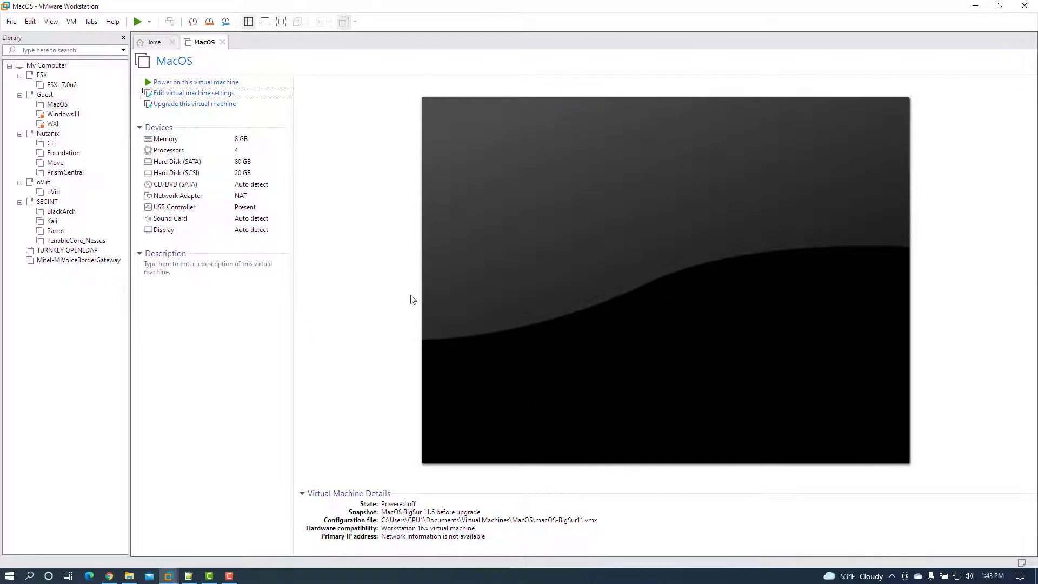
# Check the disk file and capacity details of the new SCSI hard disk, leaving its settings as they are
pyautogui.doubleClick(202, 174)
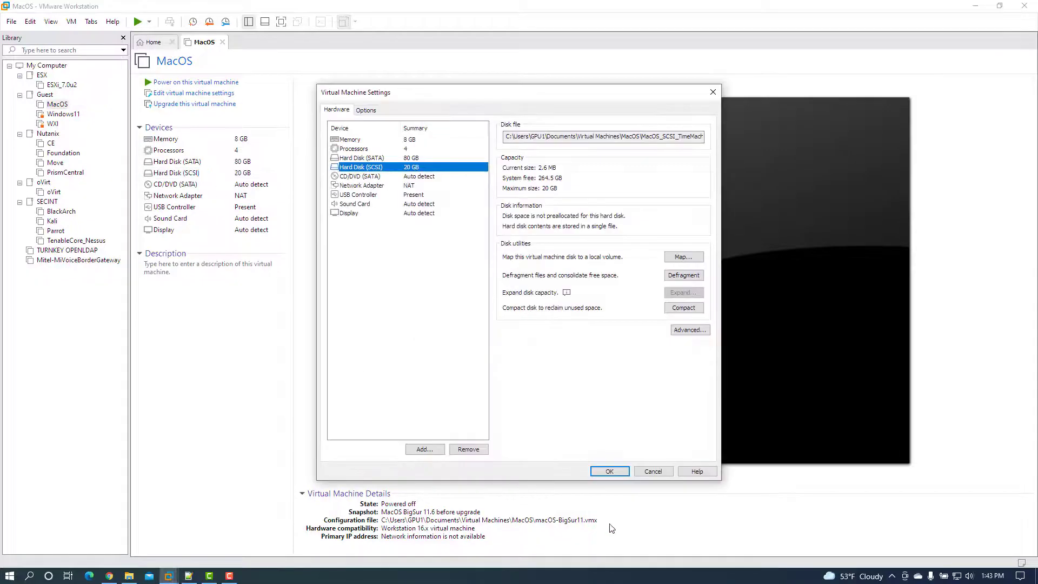
pyautogui.click(653, 472)
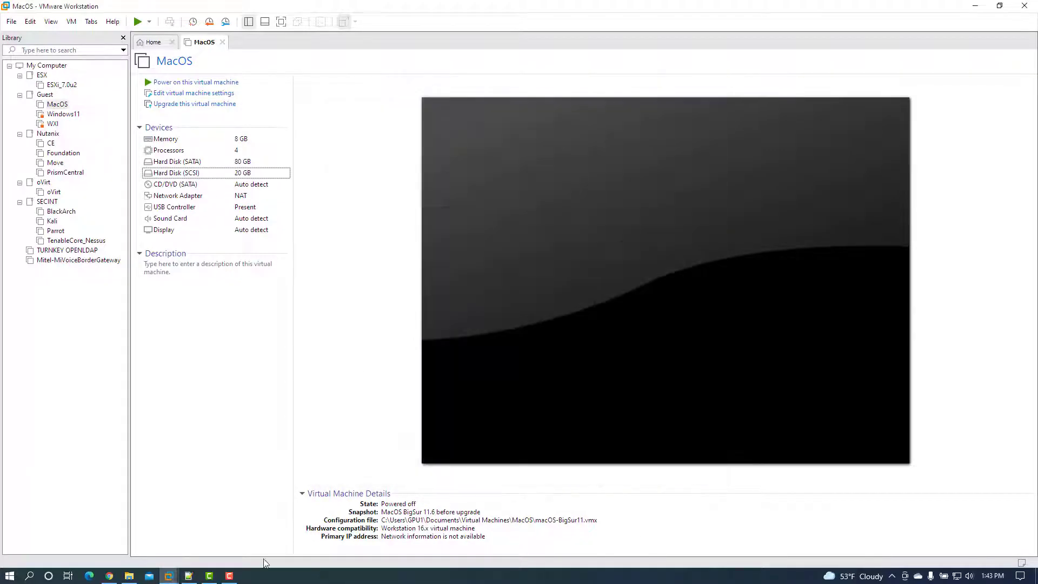
# Check the MacOS_SCSI_TimeMachineBackup.vmdk file in the virtual machine's folder in File Explorer
pyautogui.click(129, 575)
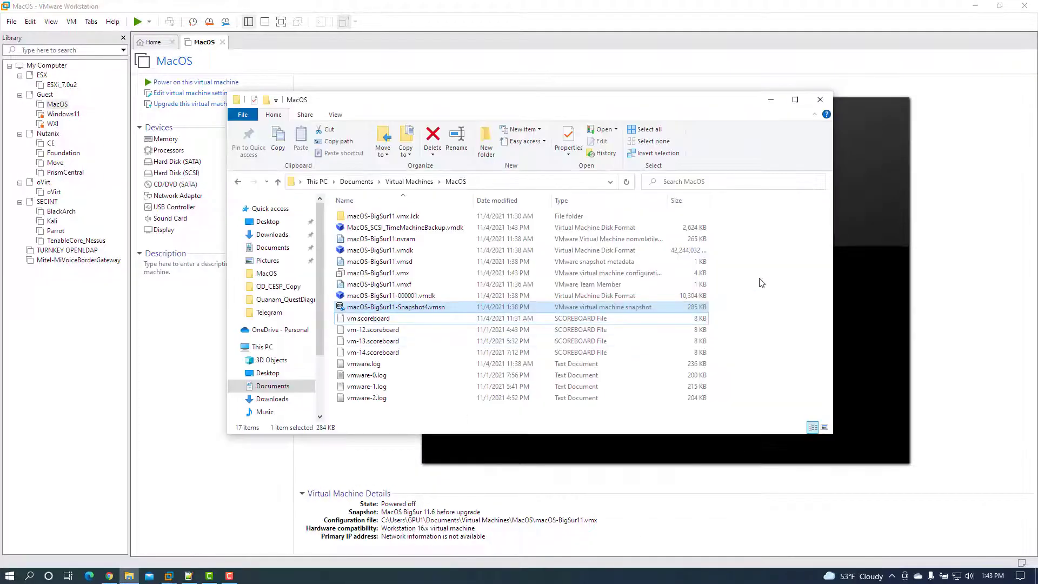
pyautogui.rightClick(787, 267)
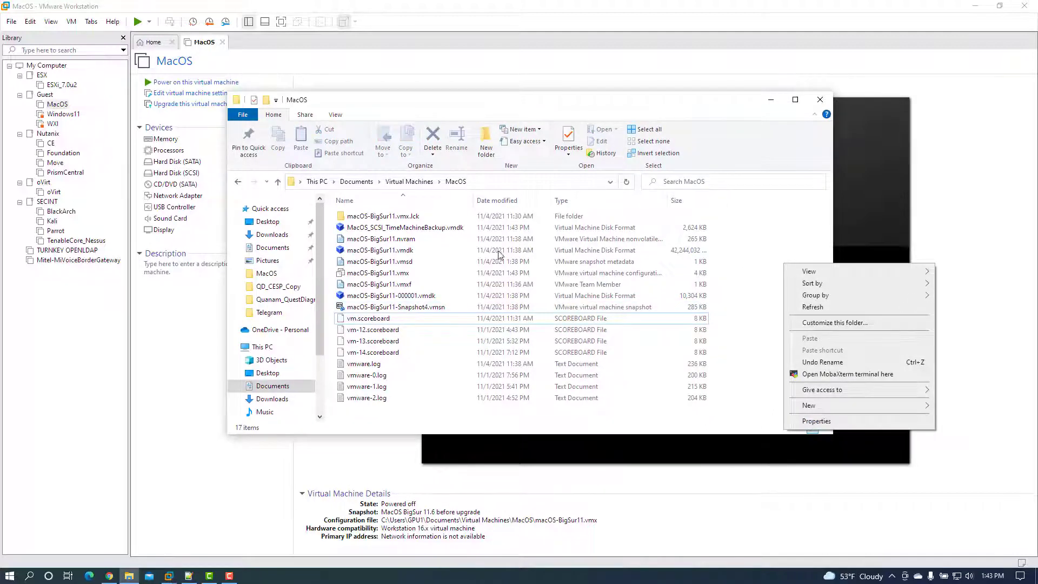
pyautogui.click(453, 230)
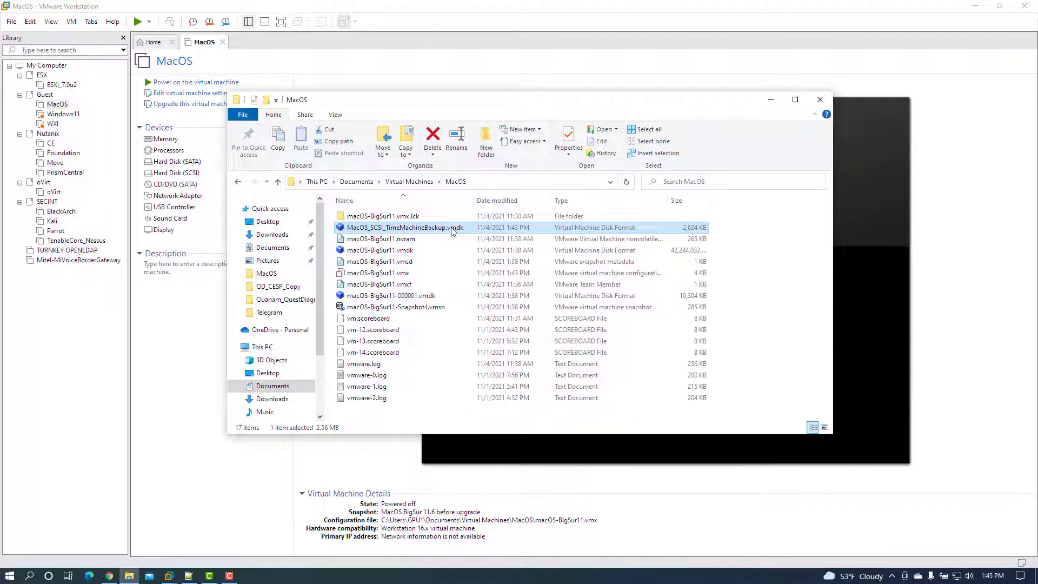
# Return to VMware Workstation, power on the MacOS virtual machine in full screen, and ignore the unreadable disk in macOS
pyautogui.click(58, 104)
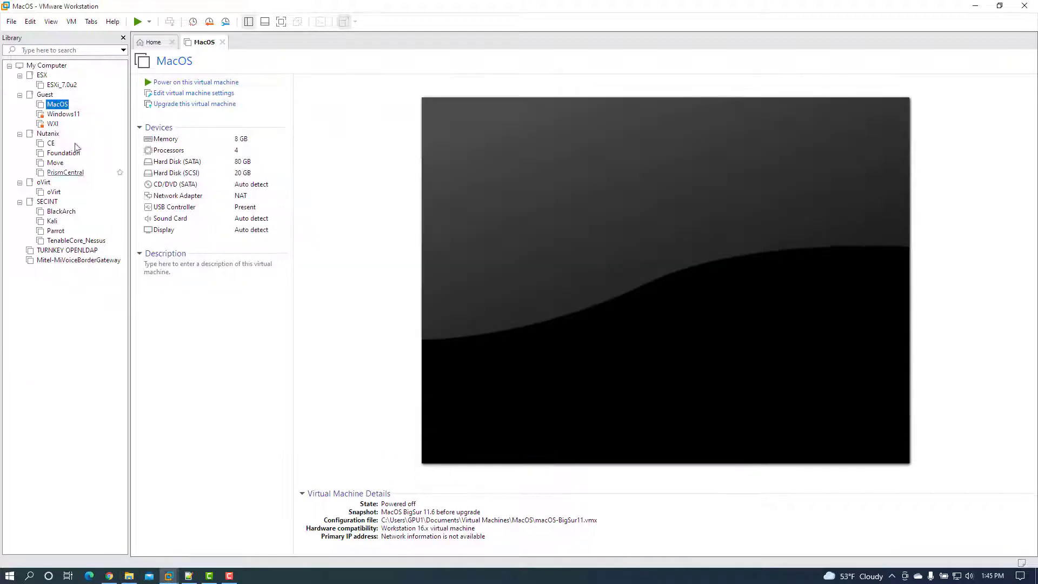
pyautogui.click(180, 82)
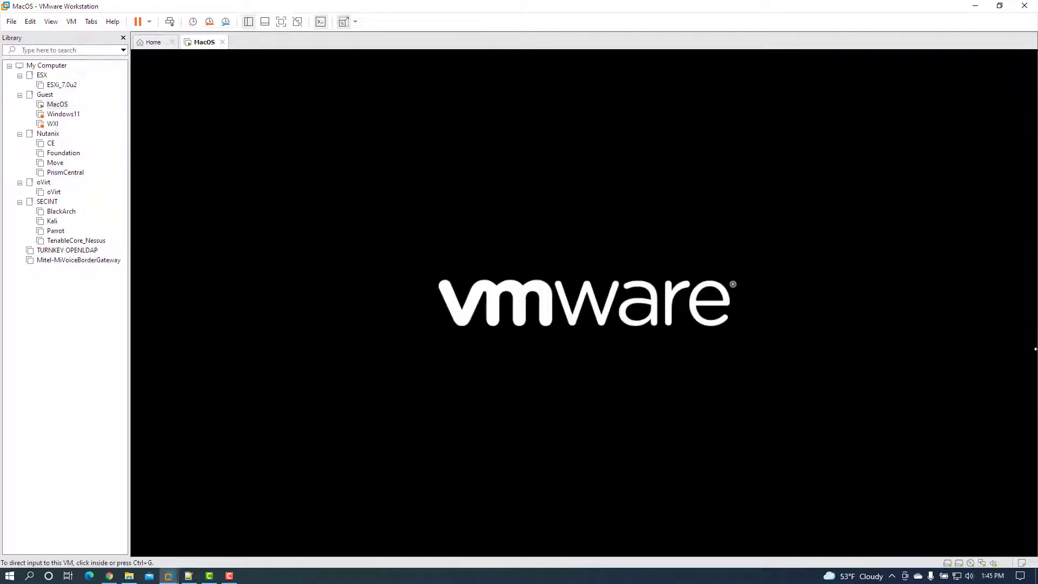
pyautogui.click(280, 21)
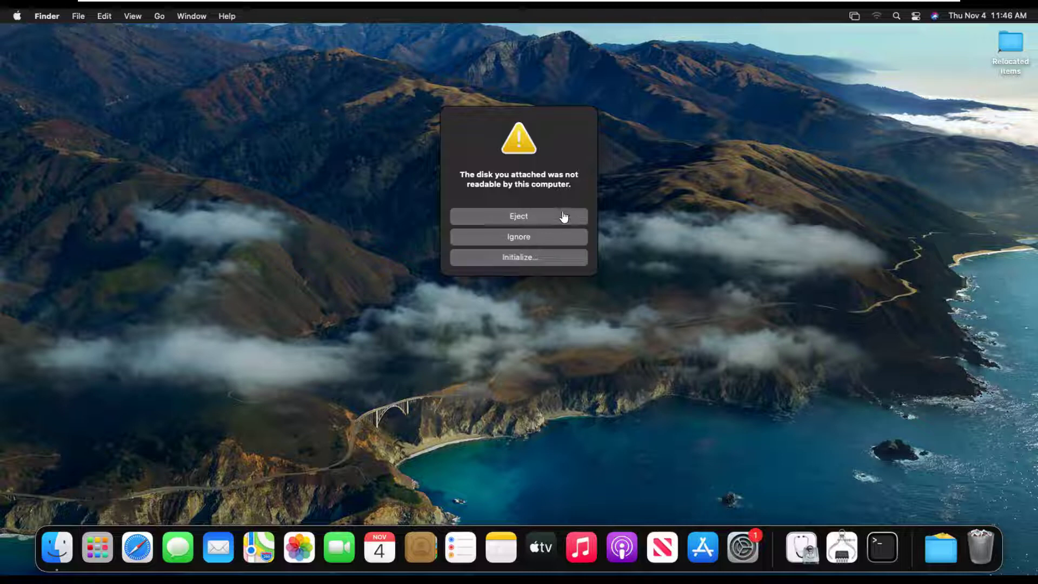
pyautogui.click(527, 238)
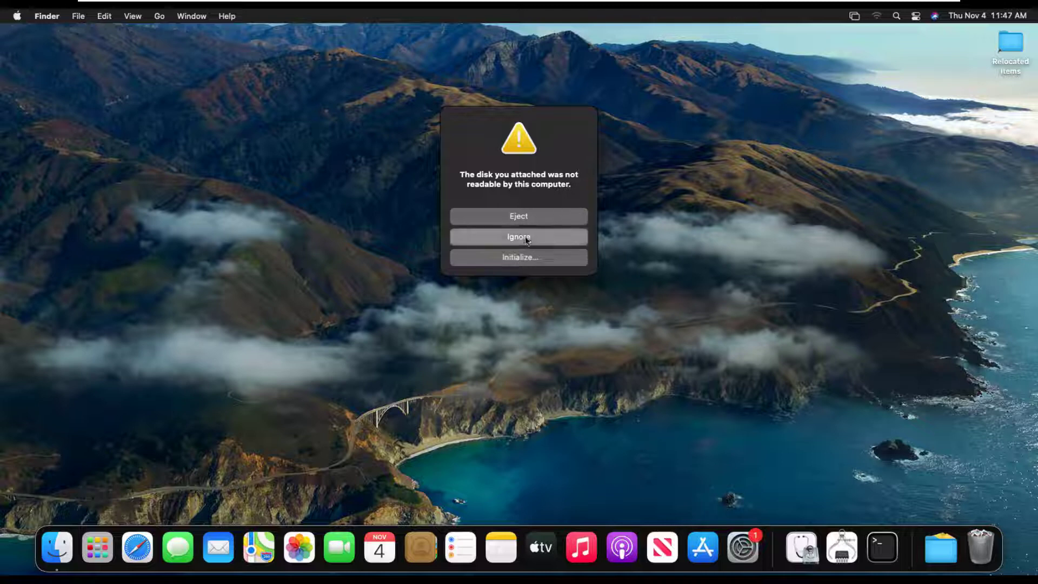
# Open Disk Utility in full screen and select the external VMware Virtual S Media disk to check its connection type
pyautogui.click(803, 551)
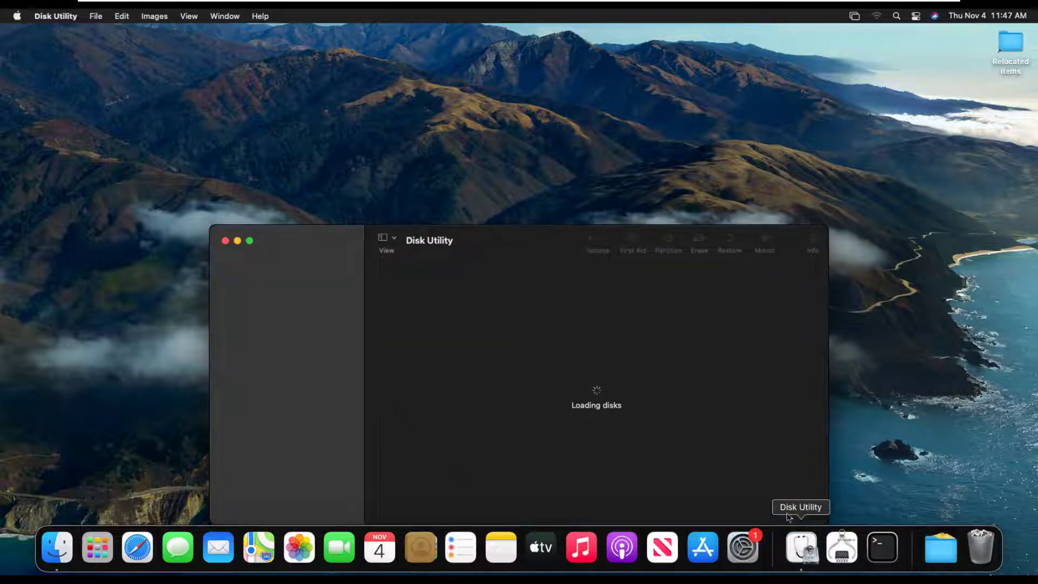
pyautogui.click(249, 241)
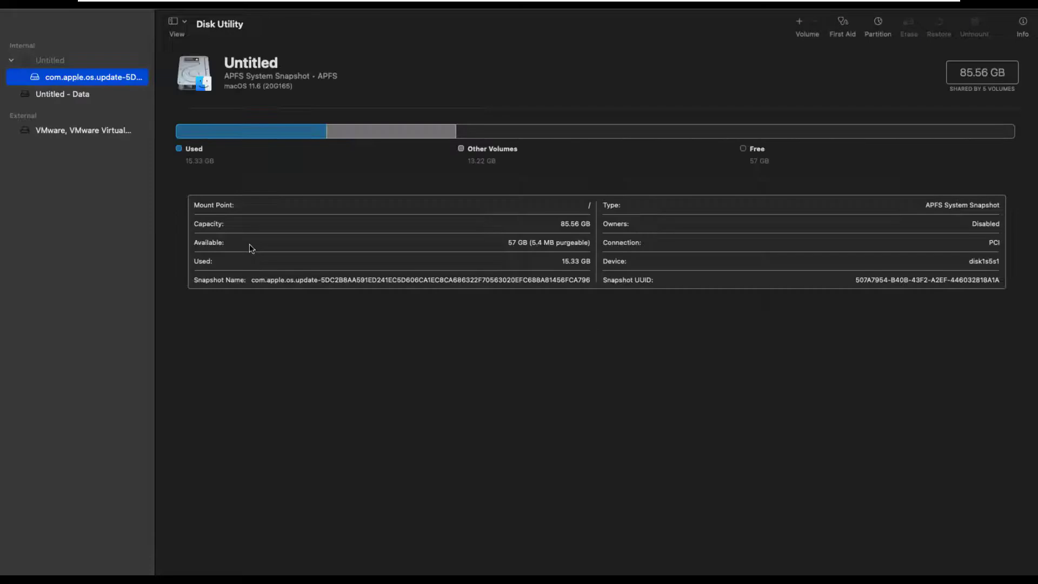
pyautogui.click(68, 131)
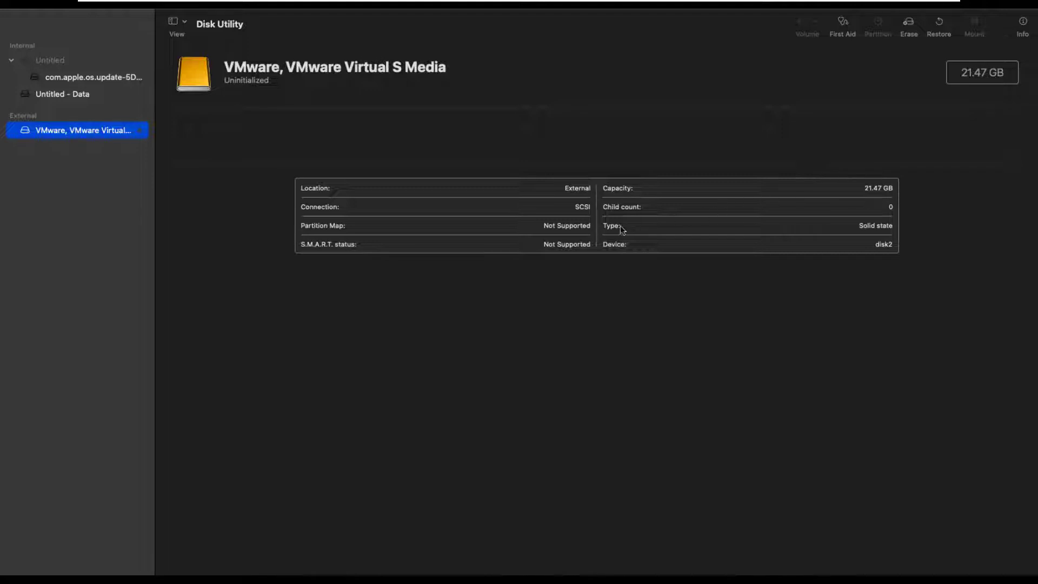
pyautogui.doubleClick(584, 208)
pyautogui.moveTo(586, 211); pyautogui.dragTo(597, 213)
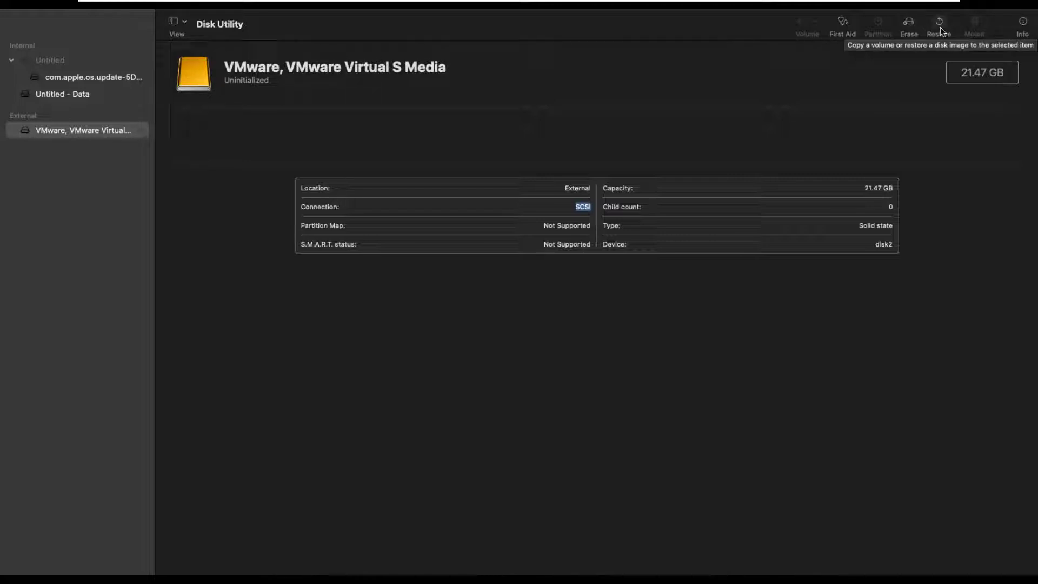
# Erase the external VMware disk as MacOS_TimeMachine_SCSIDisk with the APFS format and GUID Partition Map, and close Disk Utility
pyautogui.click(911, 26)
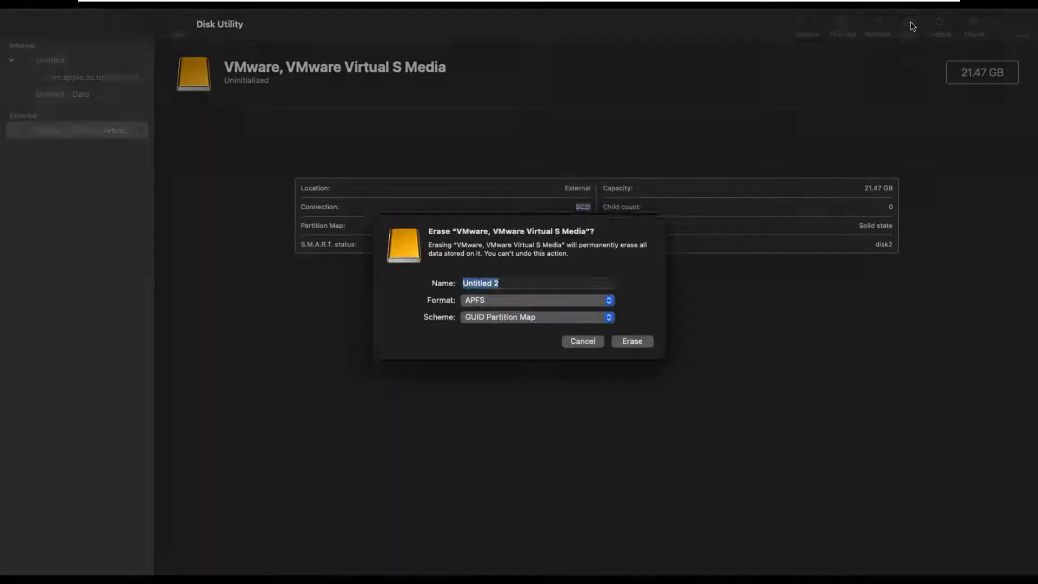
pyautogui.write('MacOS_TimeMachine_SCSIDisk')
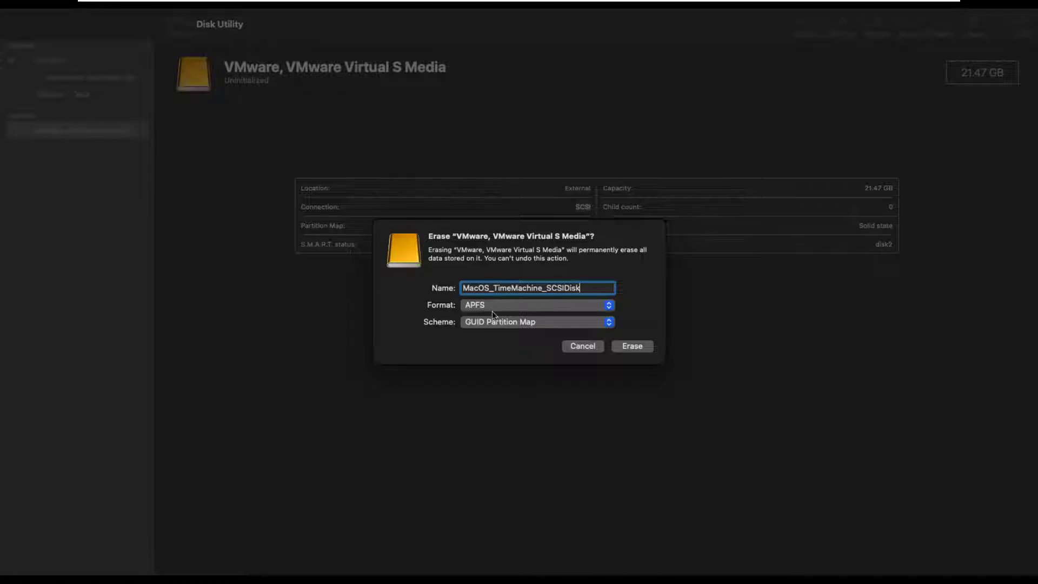
pyautogui.click(636, 347)
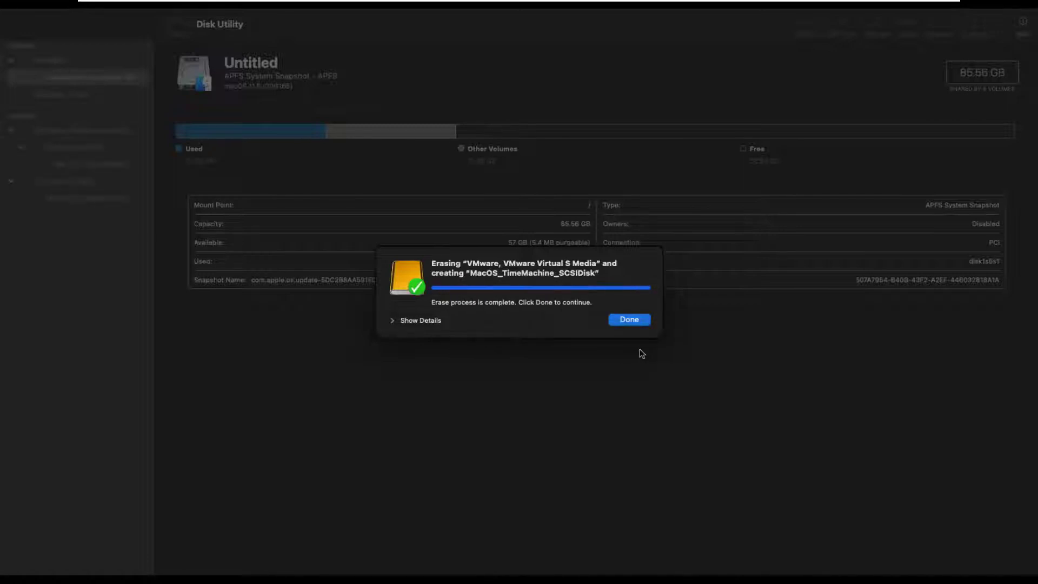
pyautogui.click(404, 323)
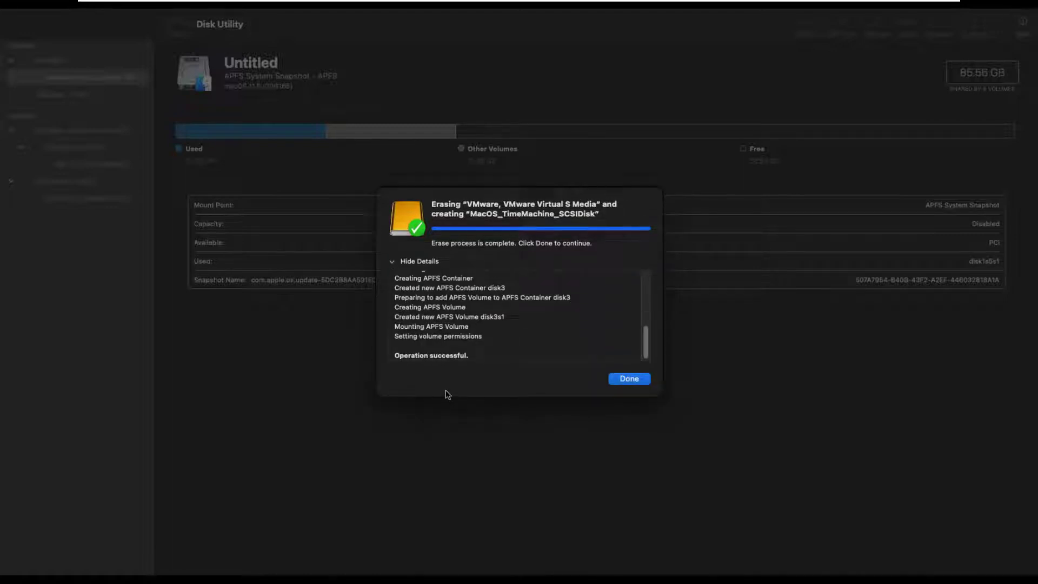
pyautogui.click(636, 380)
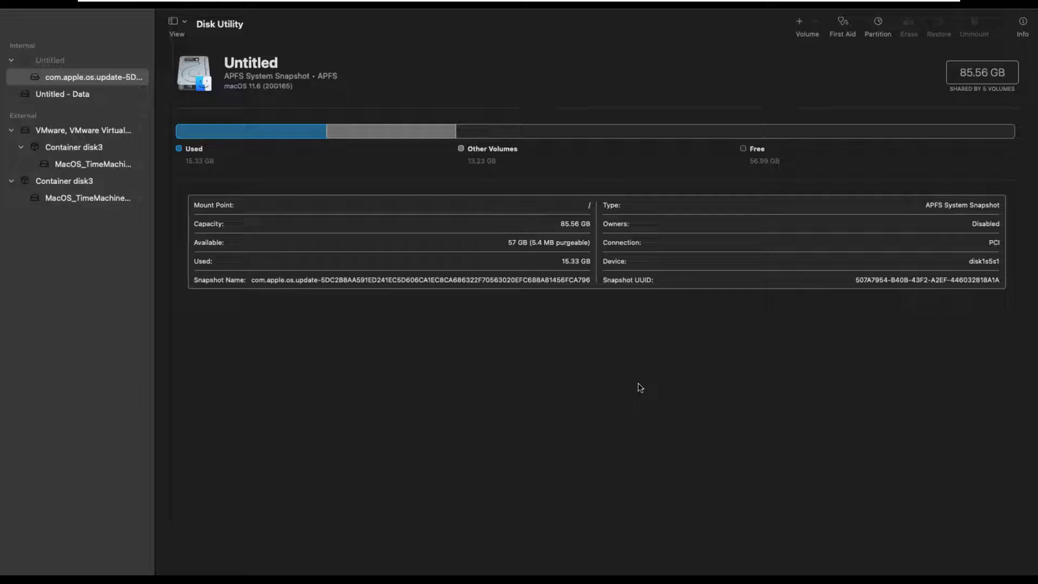
pyautogui.click(17, 39)
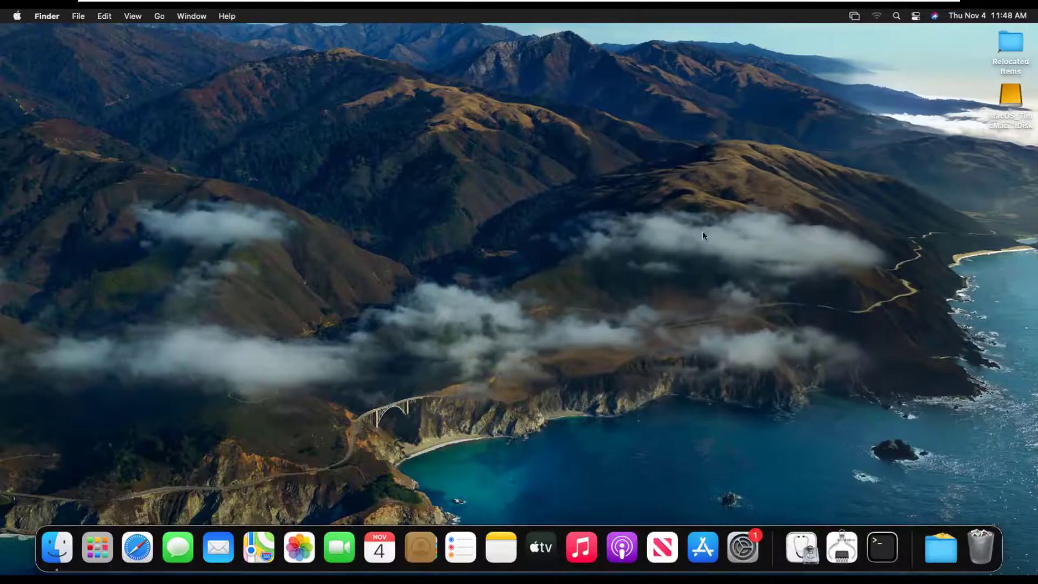
pyautogui.click(1008, 117)
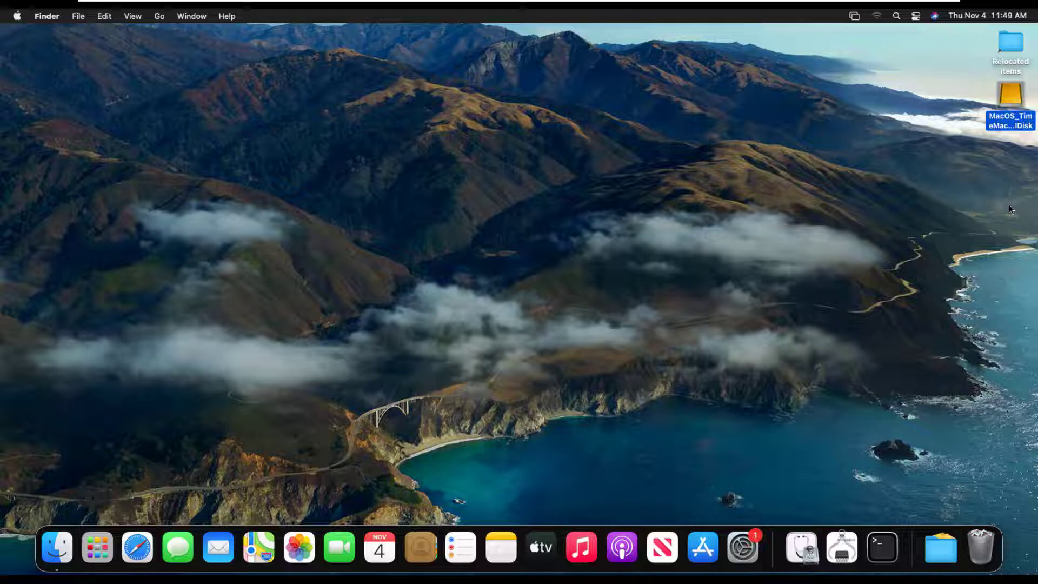
# Examine the SATA hardware and the details of the storage volumes in System Information
pyautogui.click(842, 547)
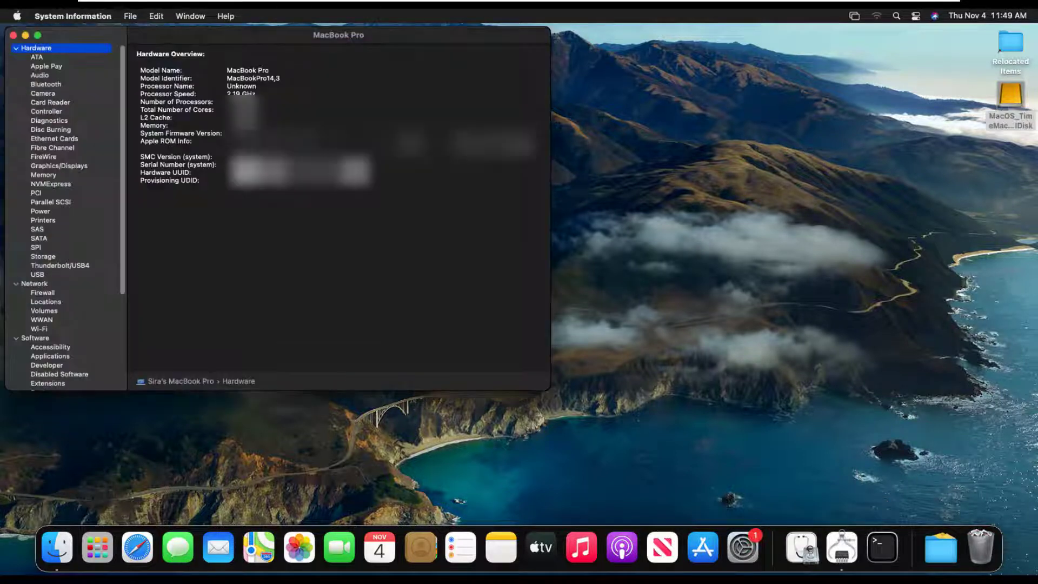
pyautogui.click(39, 36)
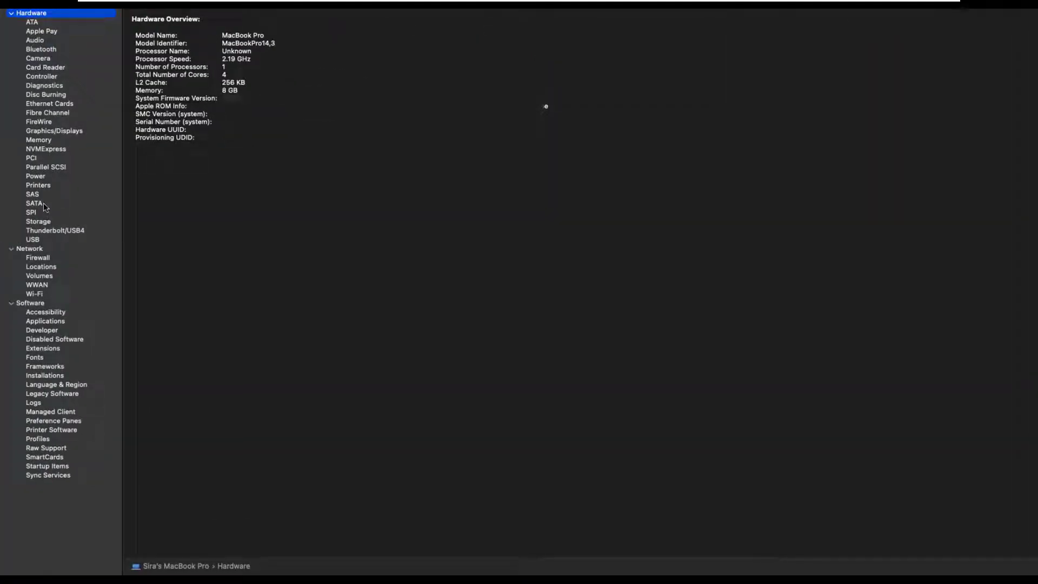
pyautogui.click(38, 195)
pyautogui.click(42, 204)
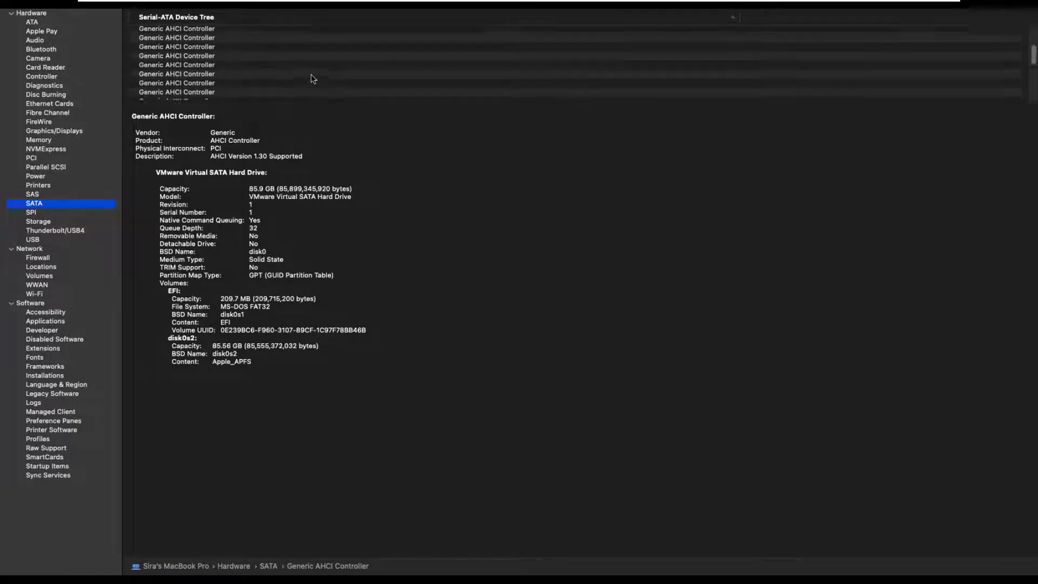
pyautogui.click(41, 223)
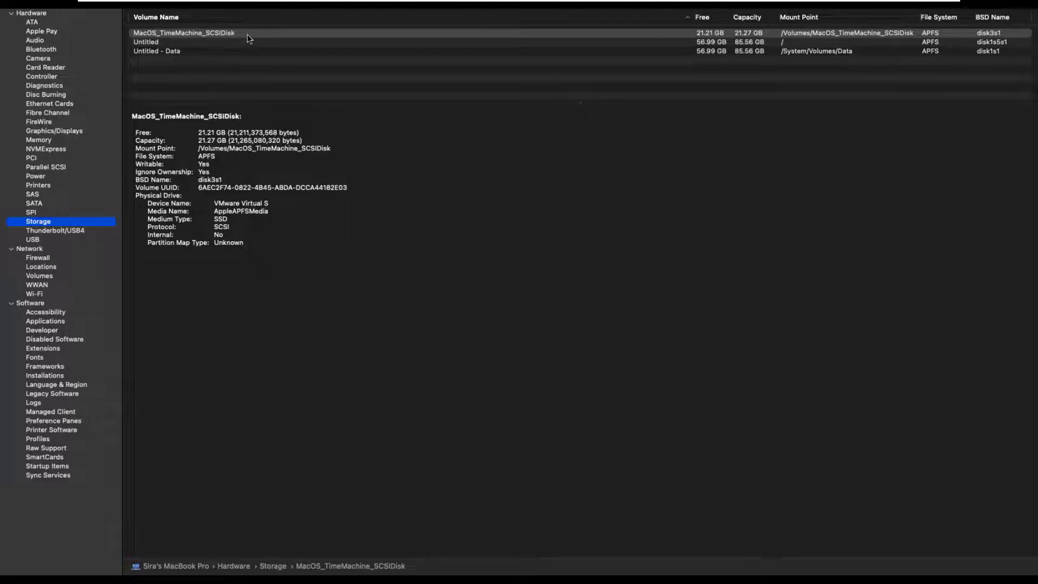
pyautogui.click(189, 44)
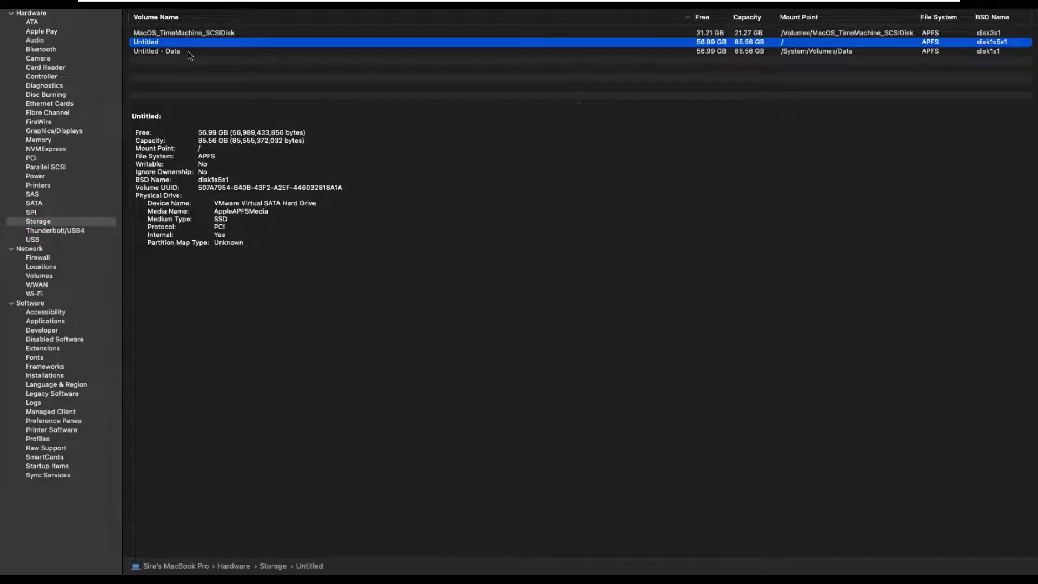
pyautogui.click(187, 51)
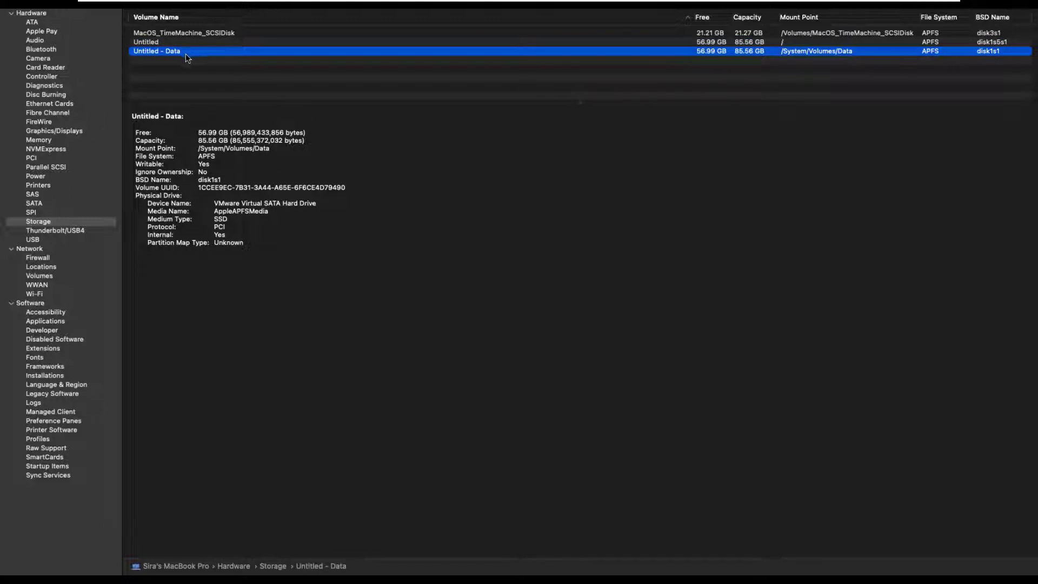
# Check the Thunderbolt/USB4 and USB hardware entries and close System Information
pyautogui.click(73, 230)
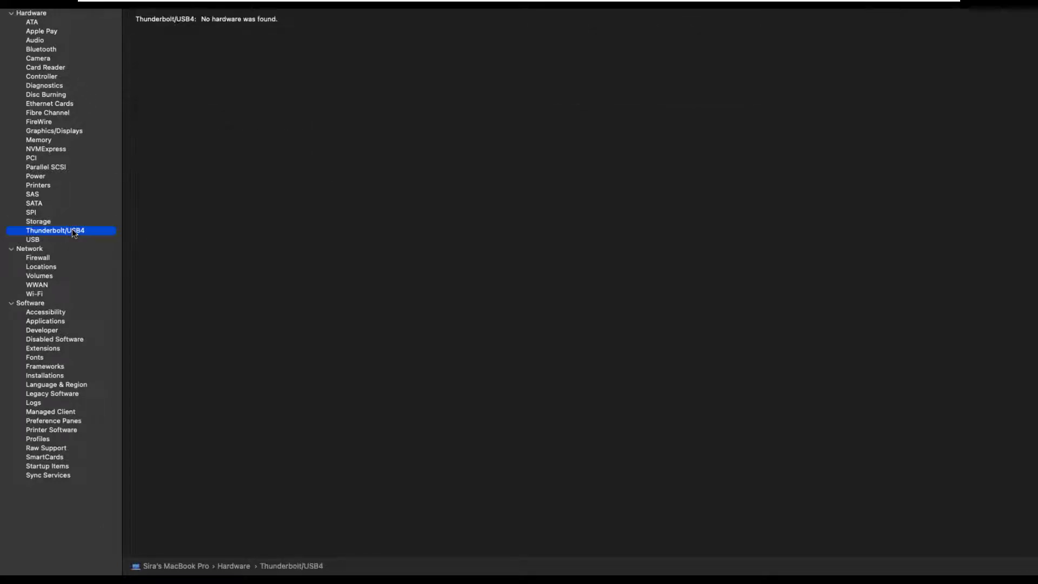
pyautogui.click(36, 239)
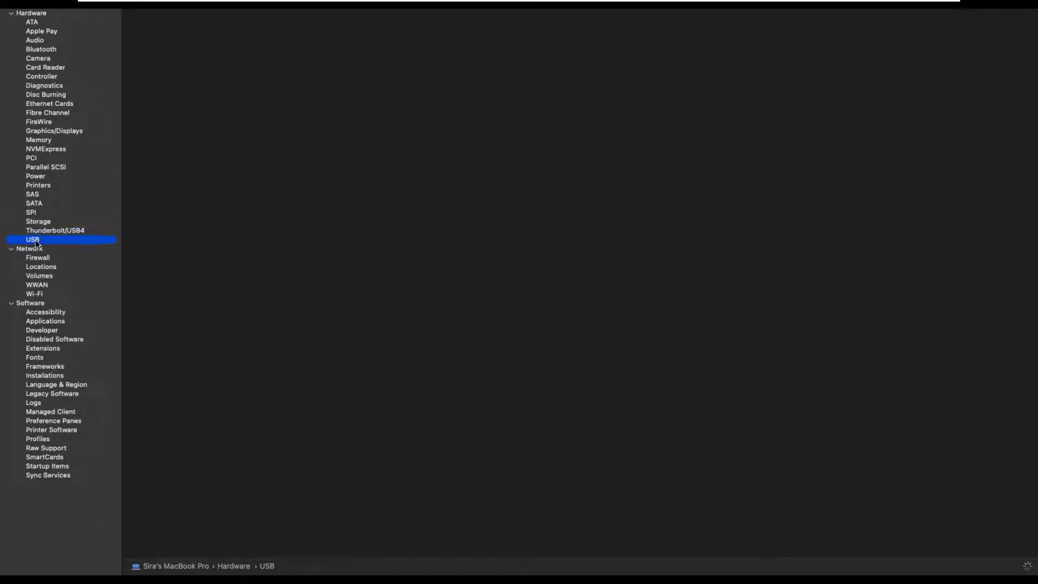
pyautogui.click(8, 31)
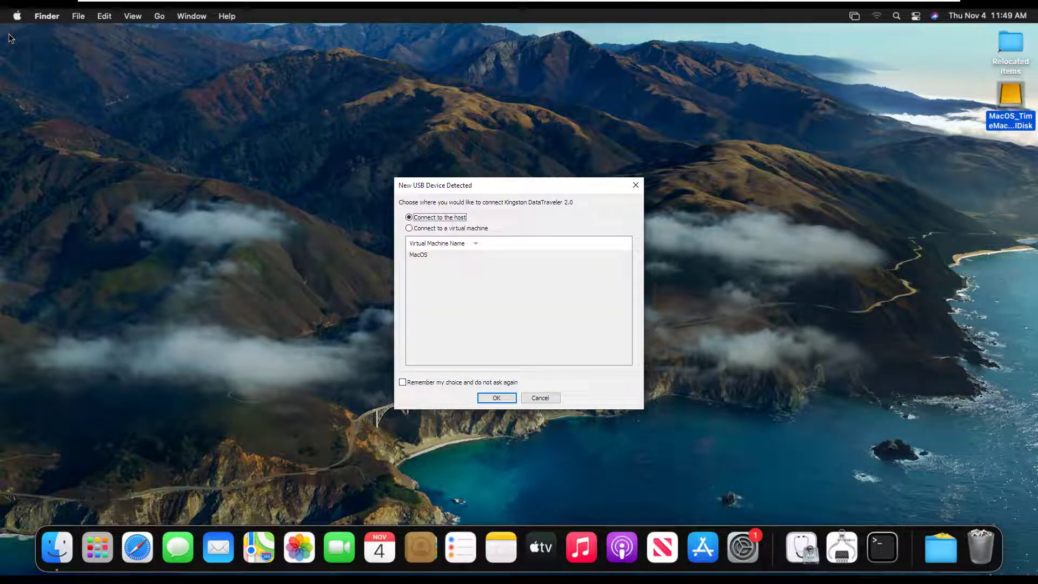
# Connect the Kingston DataTraveler 2.0 USB device to the MacOS virtual machine and eject its unreadable disk
pyautogui.click(460, 229)
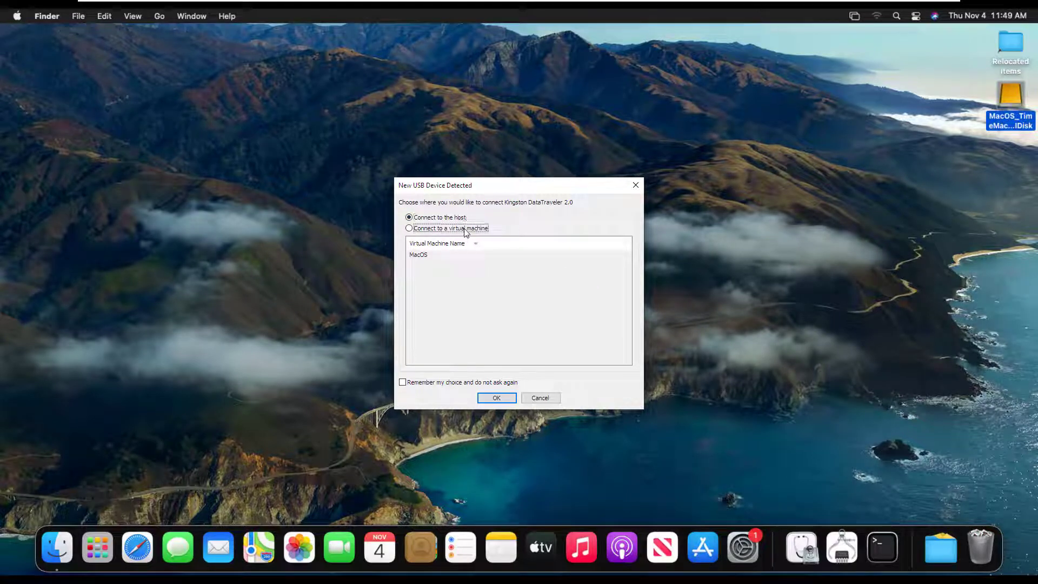
pyautogui.click(425, 256)
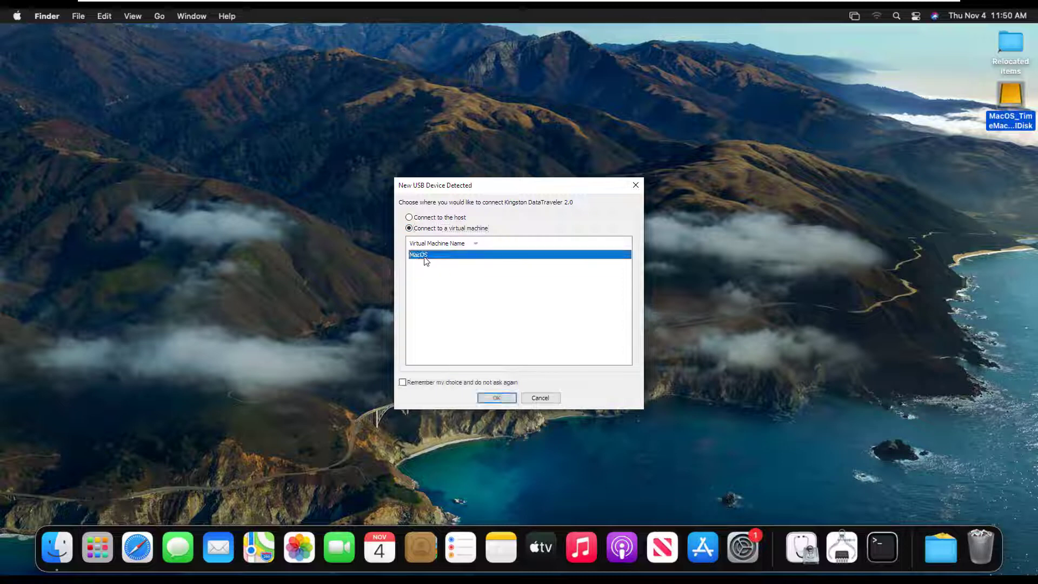
pyautogui.click(500, 400)
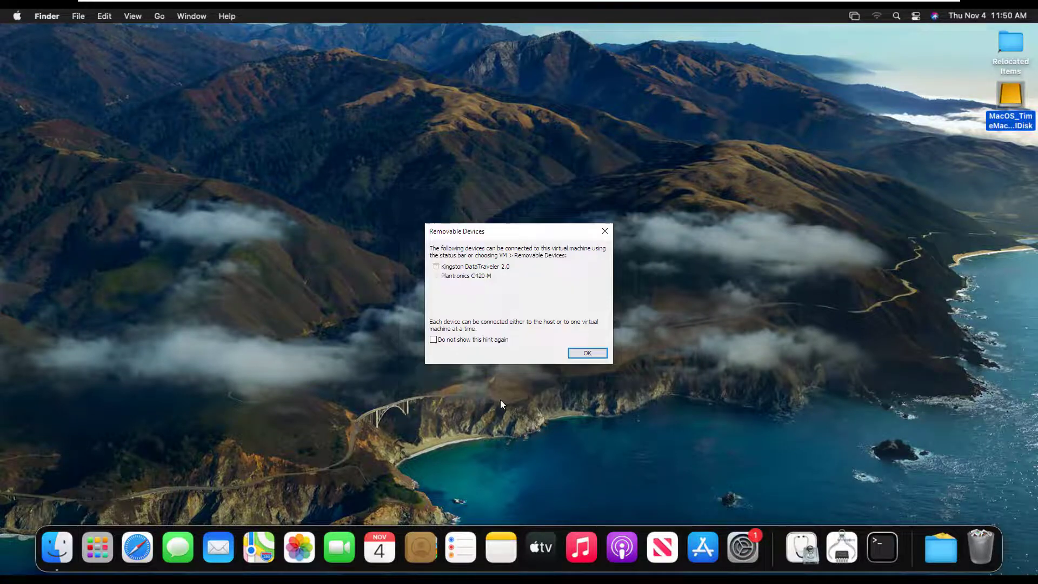
pyautogui.click(597, 353)
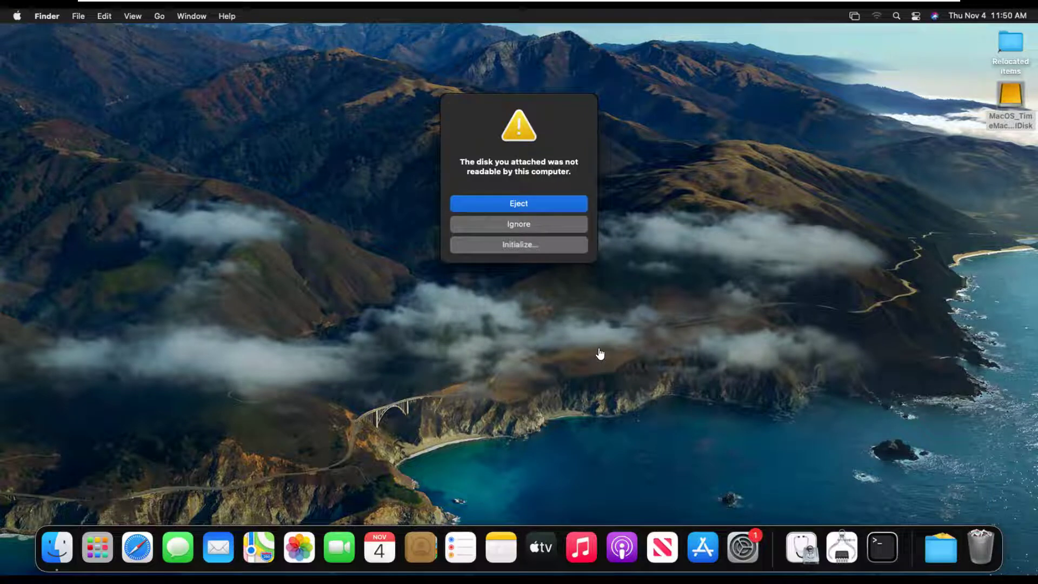
pyautogui.click(543, 209)
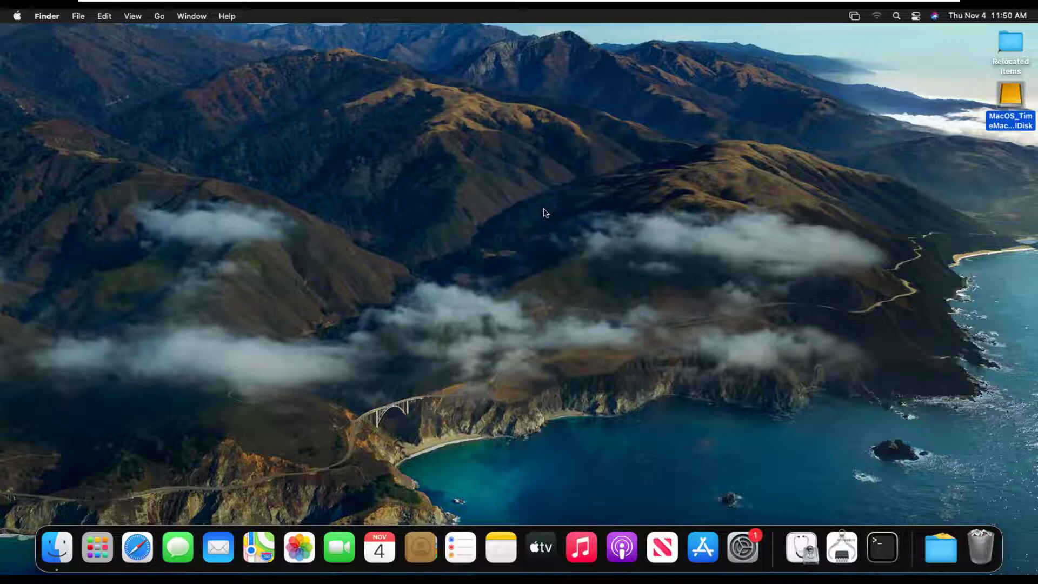
# Open Terminal in full screen and list all disks and partitions with diskutil list
pyautogui.click(882, 547)
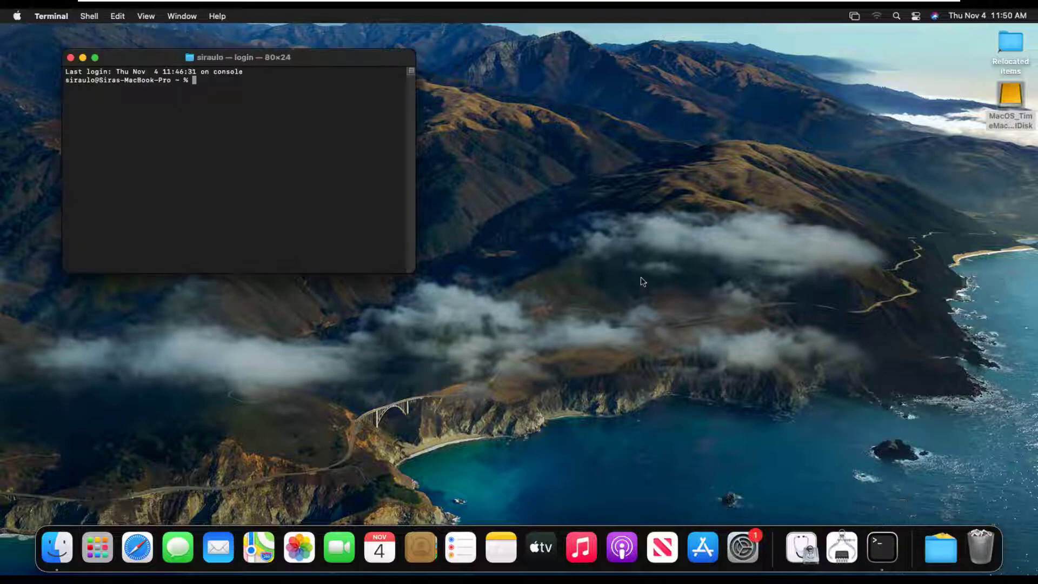
pyautogui.click(96, 58)
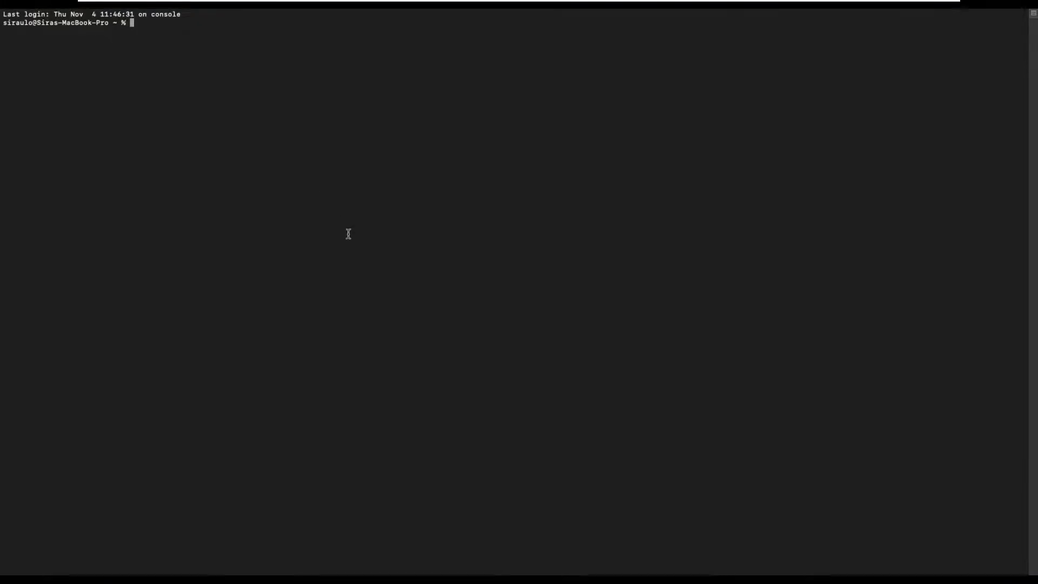
pyautogui.write('diskutil list')
pyautogui.press('Return')
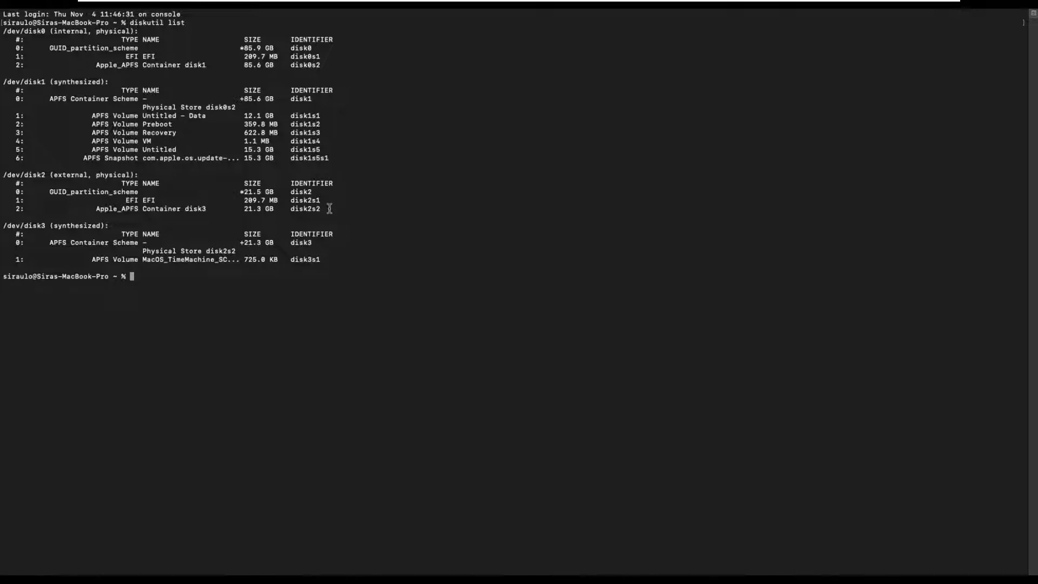
# Highlight the disk2 and disk3 entries in the disk listing to examine them, and close Terminal
pyautogui.moveTo(320, 209); pyautogui.dragTo(2, 173)
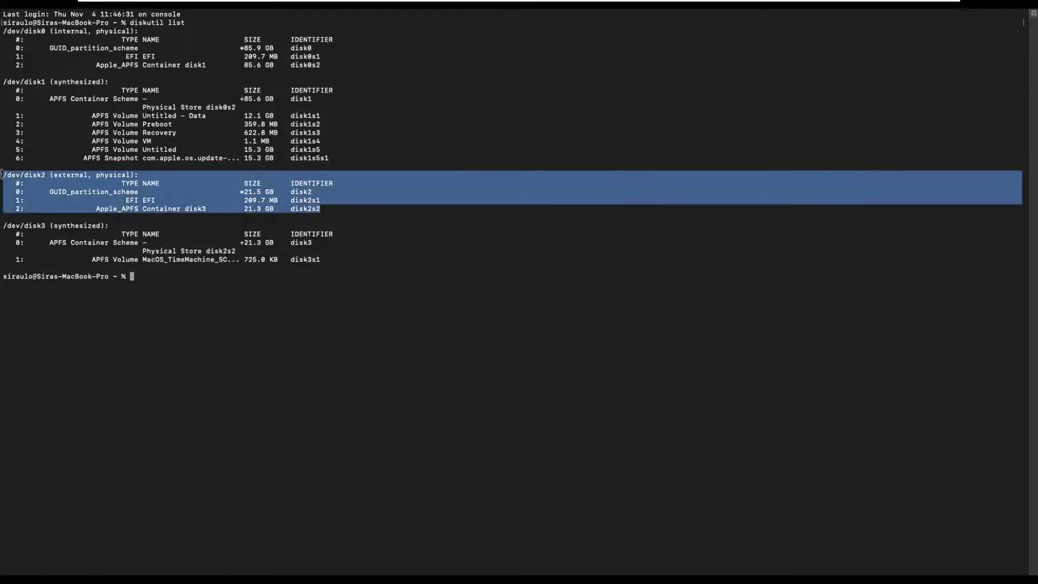
pyautogui.moveTo(324, 265); pyautogui.dragTo(2, 227)
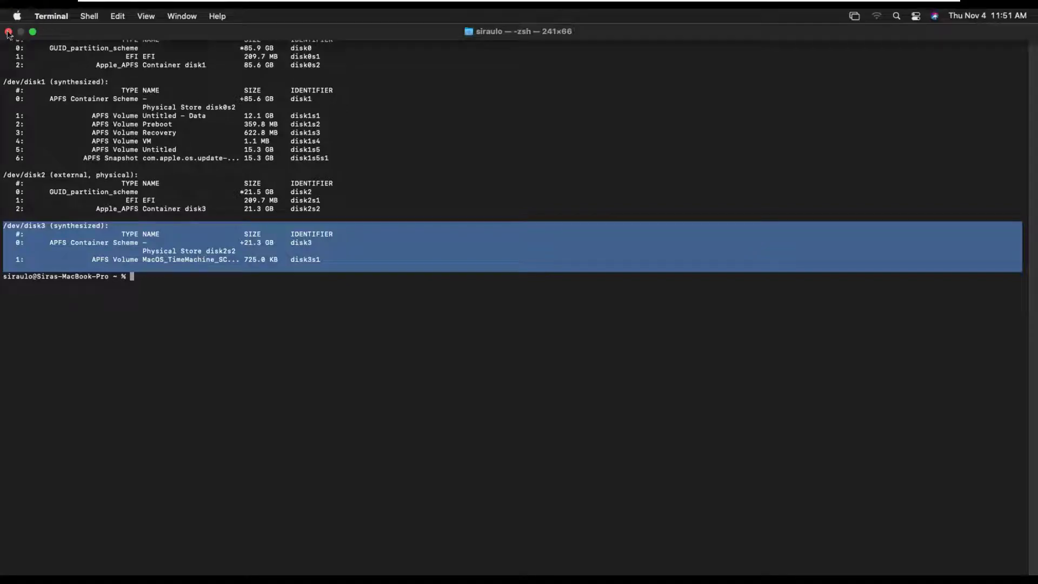
pyautogui.click(10, 31)
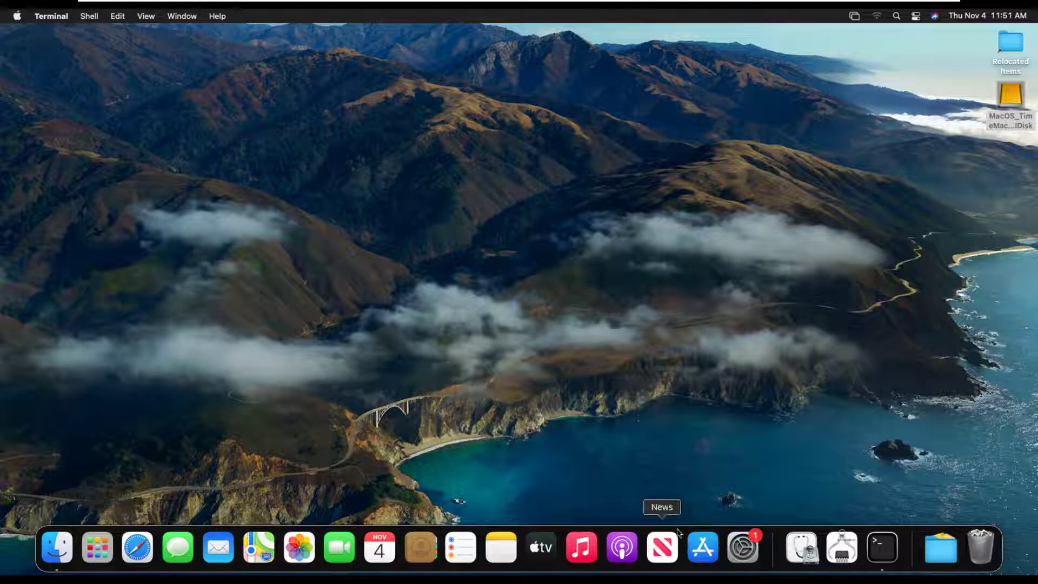
# Open the Time Machine preferences in System Preferences and unlock them for changes with the account password
pyautogui.click(744, 551)
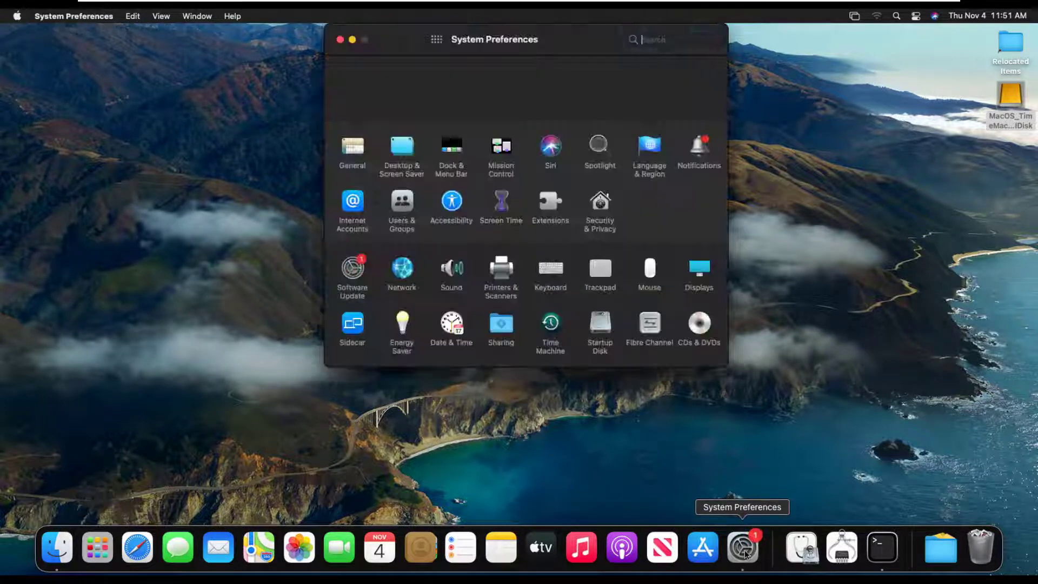
pyautogui.click(552, 324)
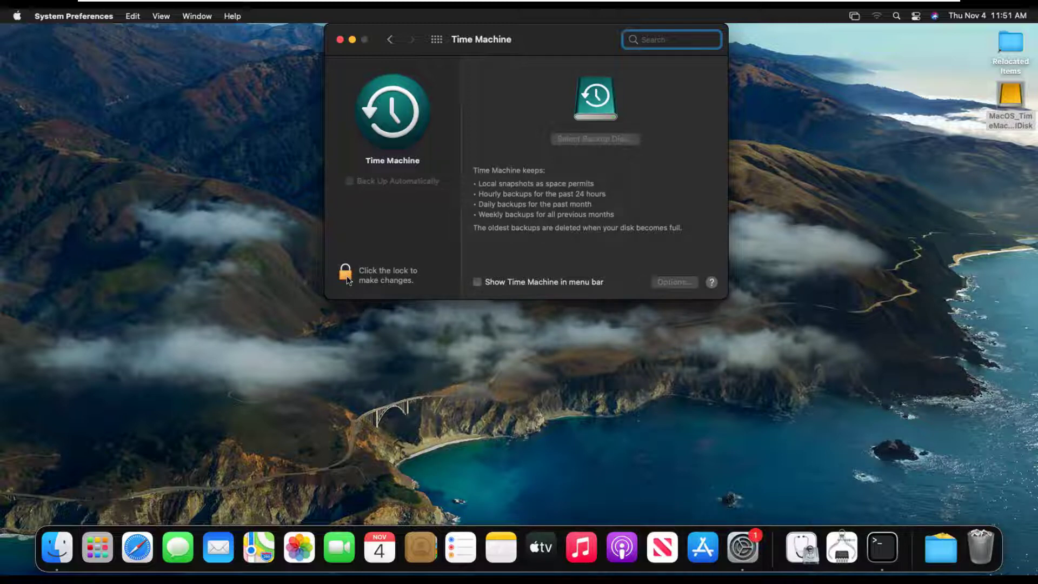
pyautogui.click(346, 276)
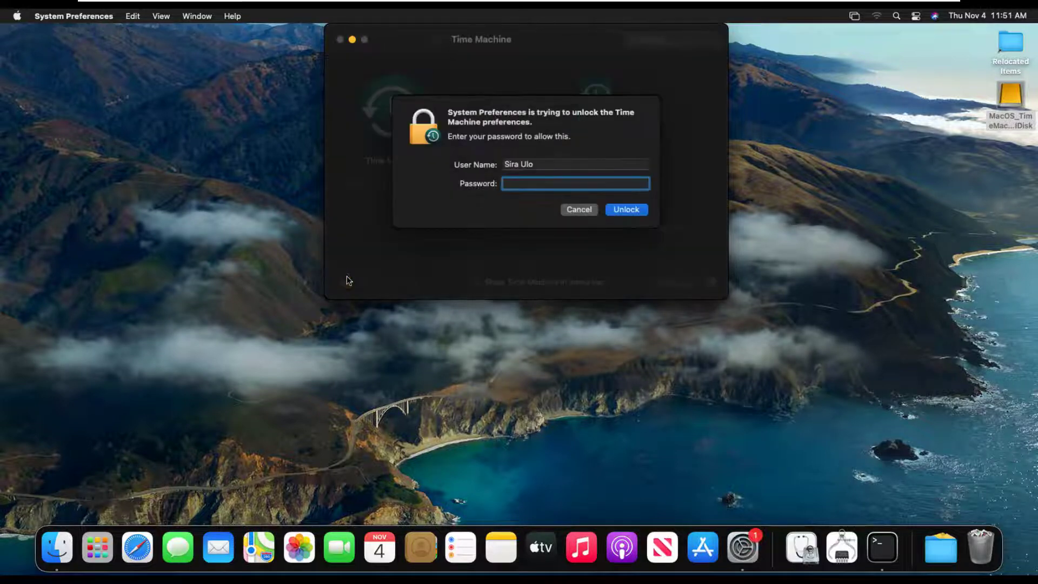
pyautogui.write('•••••••••••')
pyautogui.press('Return')
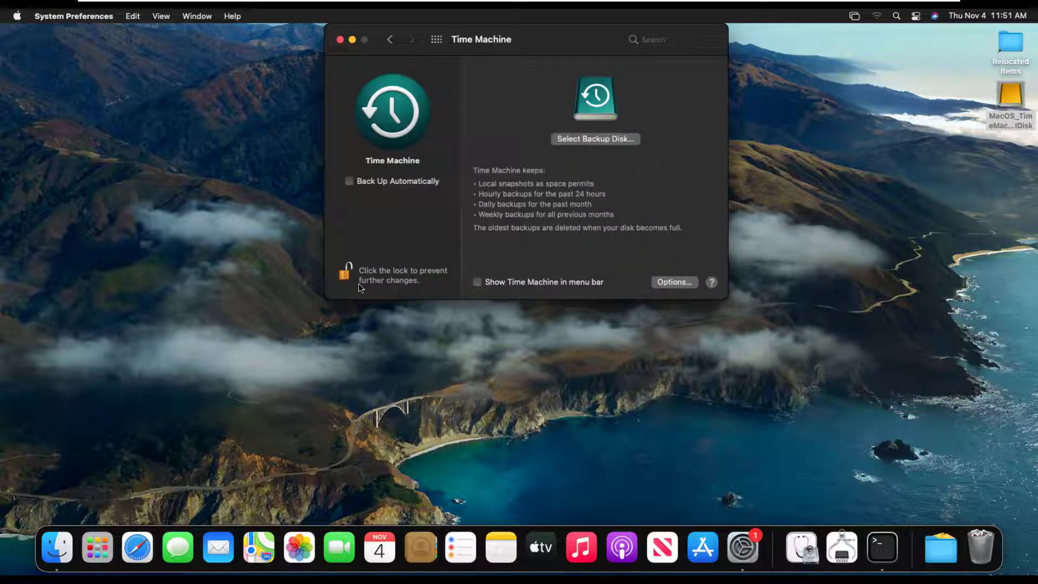
# Review the items excluded from Time Machine backups and save the exclusion list
pyautogui.click(671, 281)
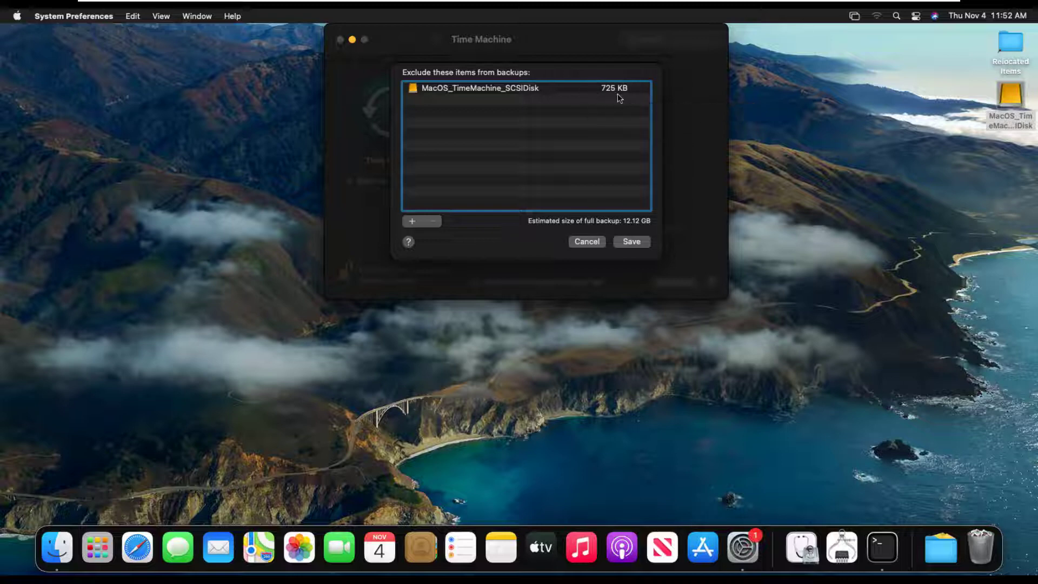
pyautogui.click(585, 90)
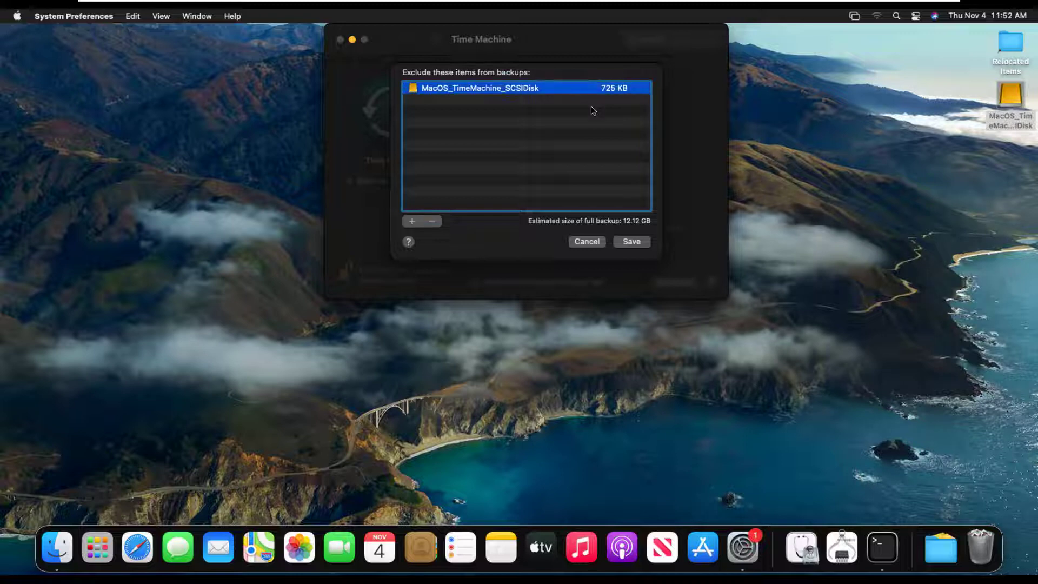
pyautogui.click(631, 242)
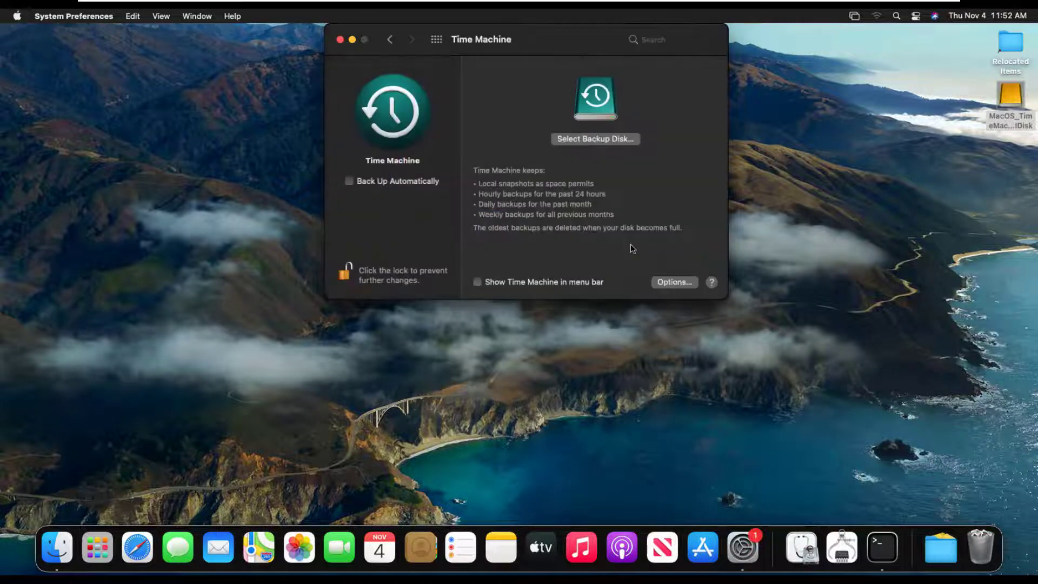
# Set MacOS_TimeMachine_SCSIDisk as the unencrypted Time Machine backup disk, consulting the help page on backup disk selection
pyautogui.click(611, 140)
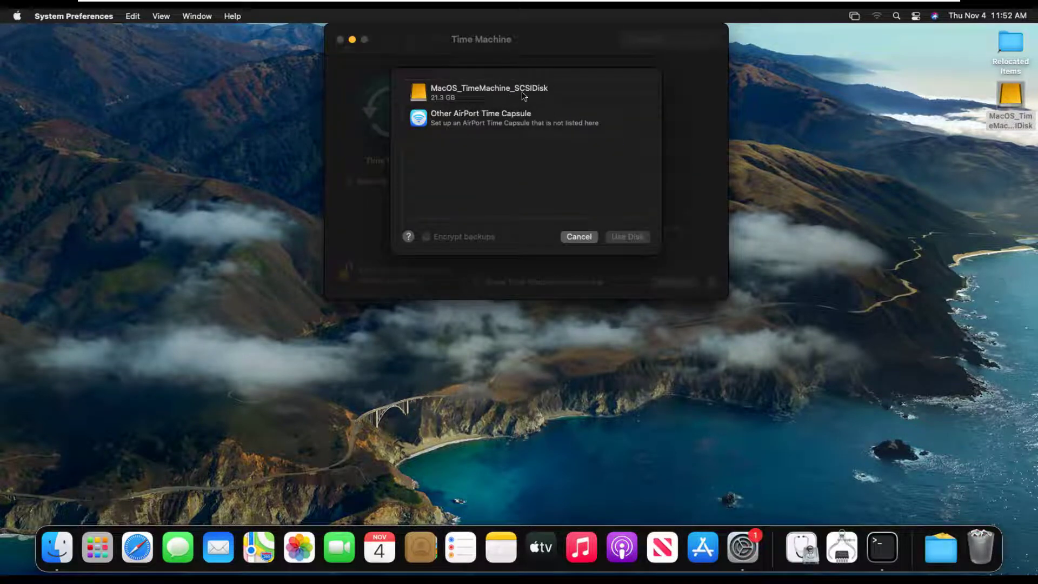
pyautogui.click(522, 92)
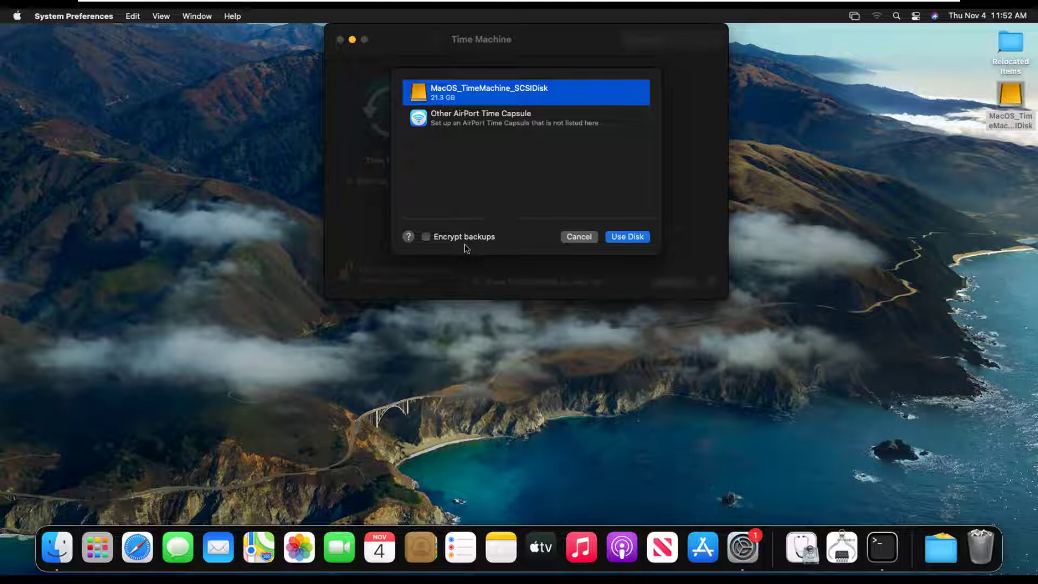
pyautogui.click(408, 236)
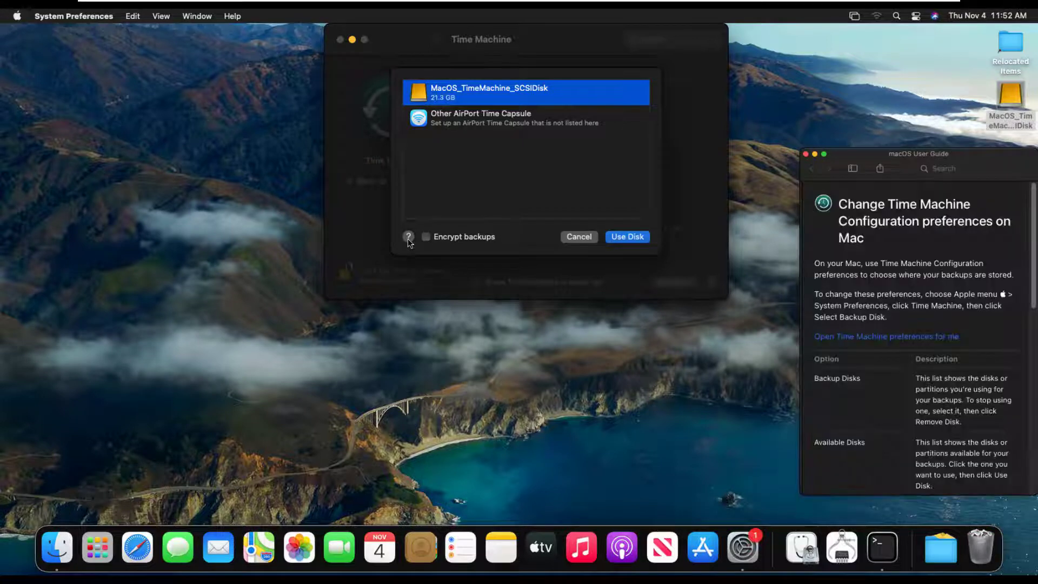
pyautogui.scroll(-5, 919, 391)
pyautogui.scroll(5, 920, 390)
pyautogui.click(806, 154)
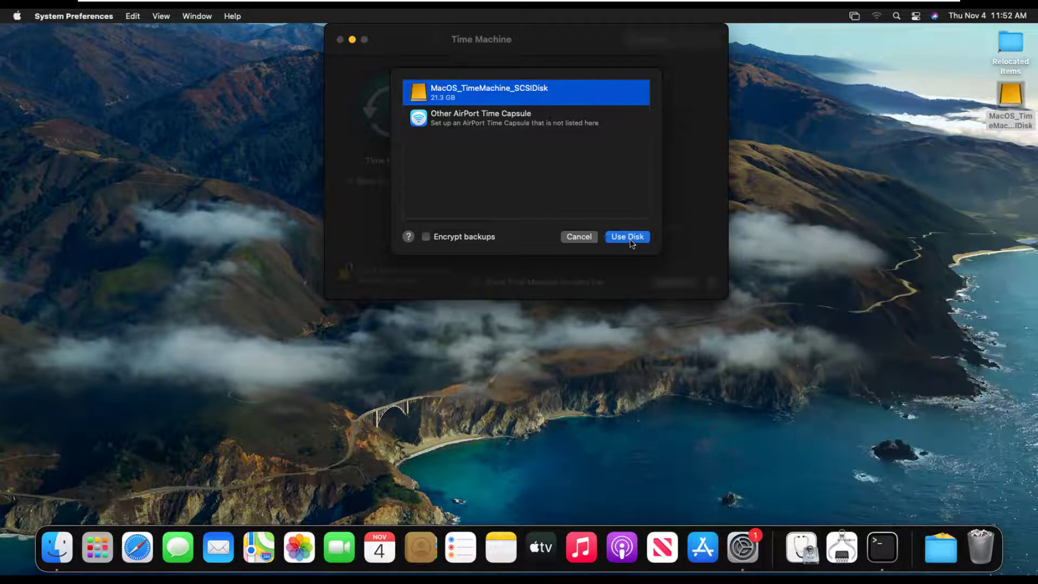
pyautogui.click(628, 237)
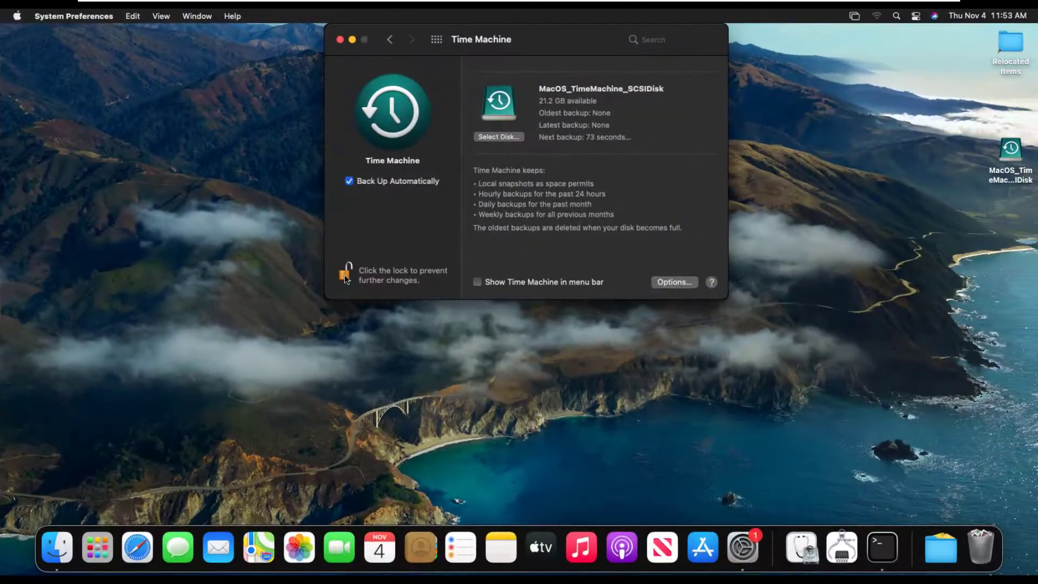
# Lock the Time Machine preferences and unlock them again with the account password
pyautogui.click(345, 274)
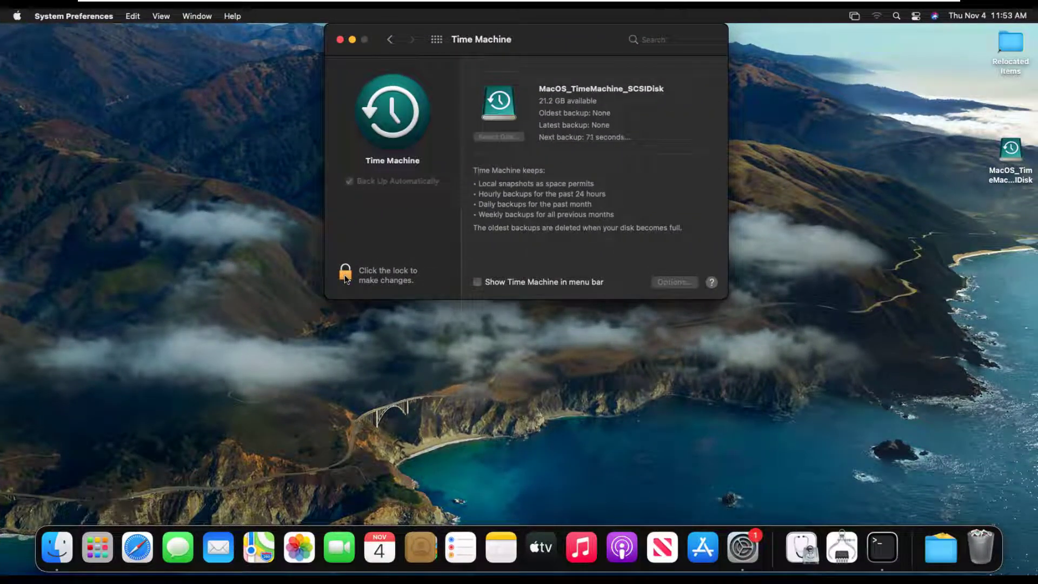
pyautogui.click(345, 275)
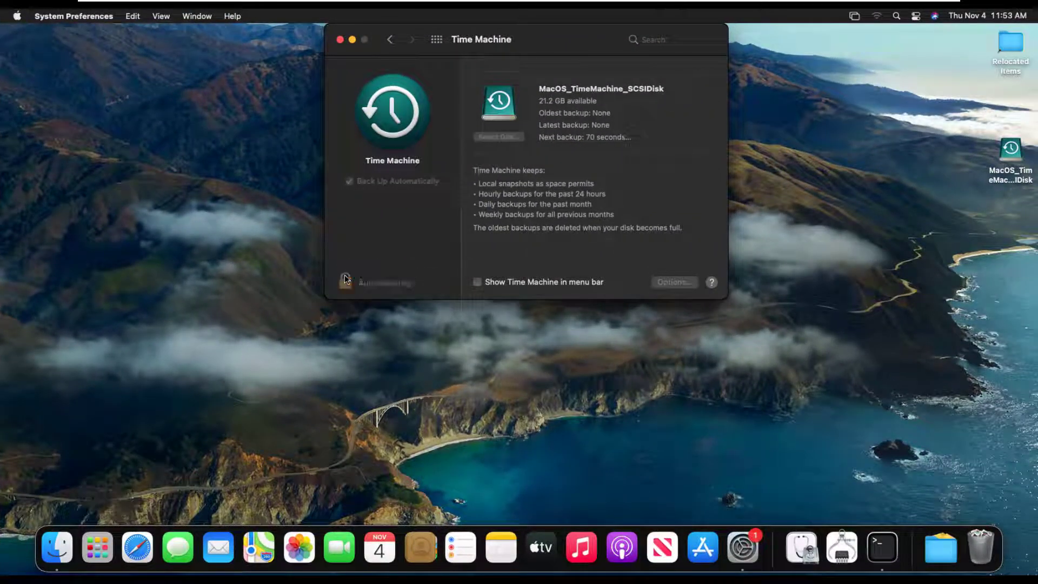
pyautogui.write('***********')
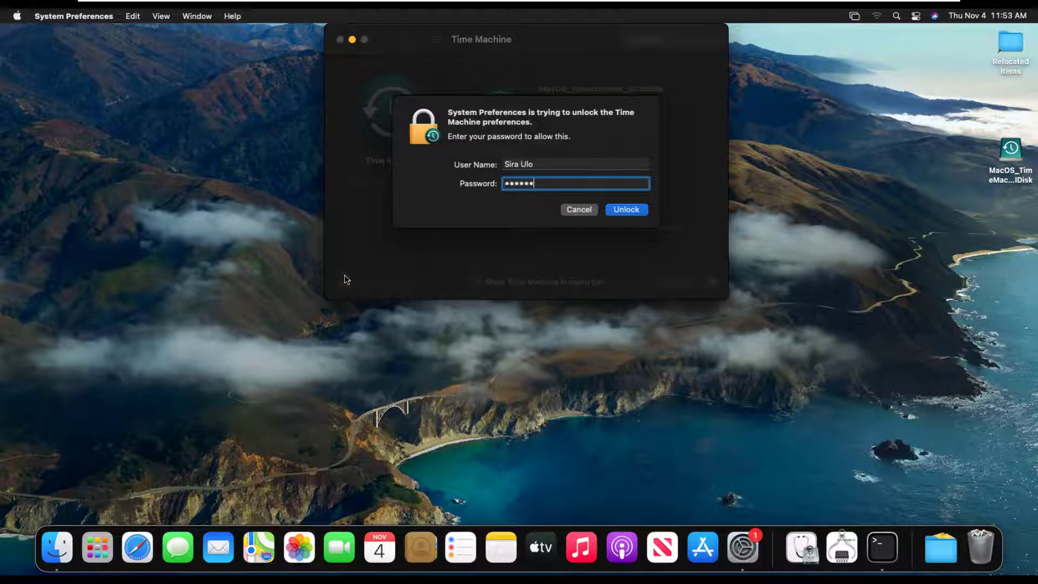
pyautogui.press('Return')
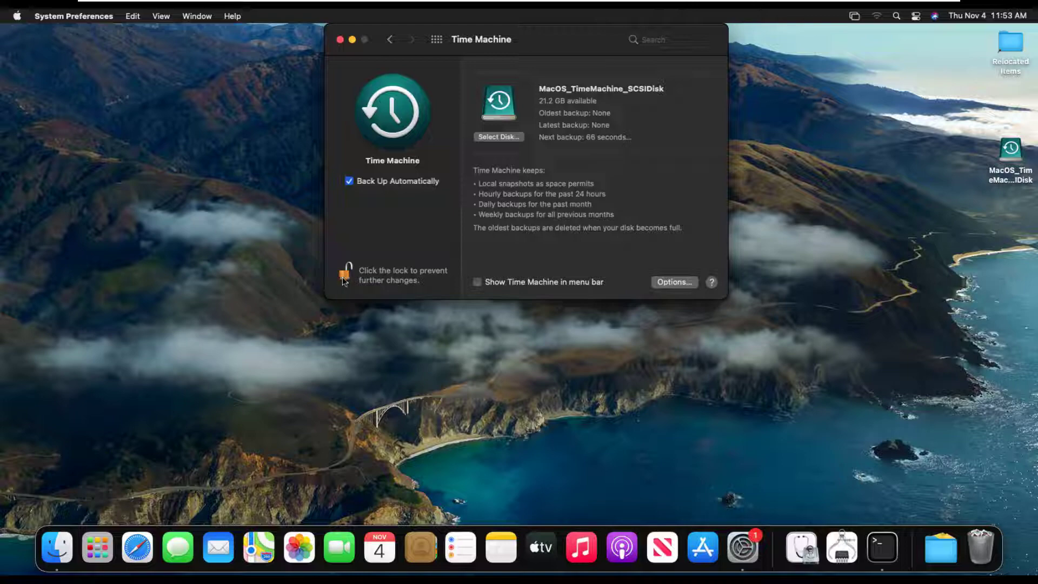
# Lock the Time Machine preferences, close System Preferences and dismiss the backup notification
pyautogui.click(342, 277)
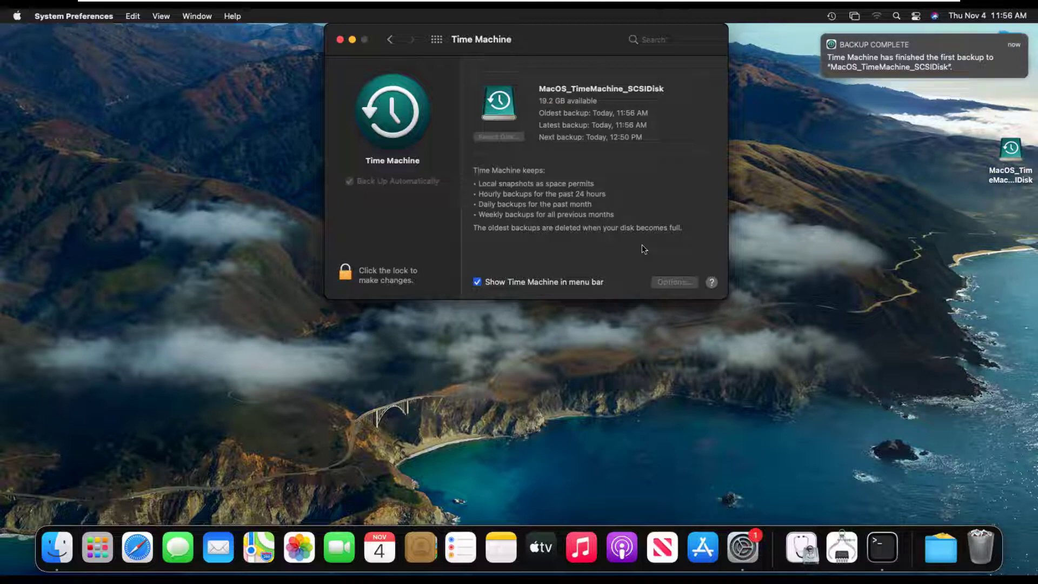
pyautogui.click(340, 40)
pyautogui.click(824, 34)
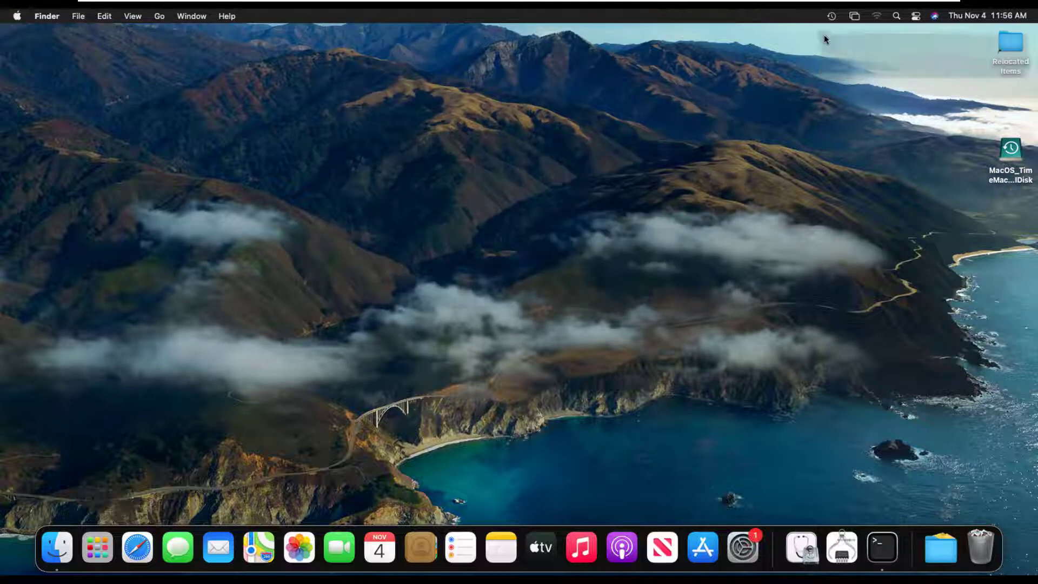
# Find the Time Machine preferences with a Spotlight search for "time machine", check the backup status and close them
pyautogui.press('super+space')
pyautogui.write('time machine')
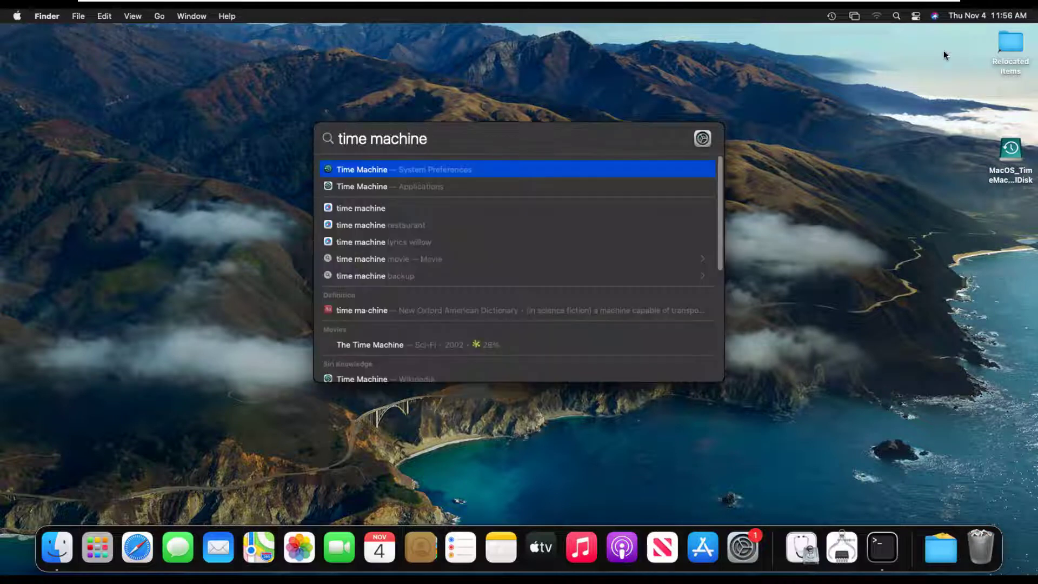
pyautogui.click(433, 170)
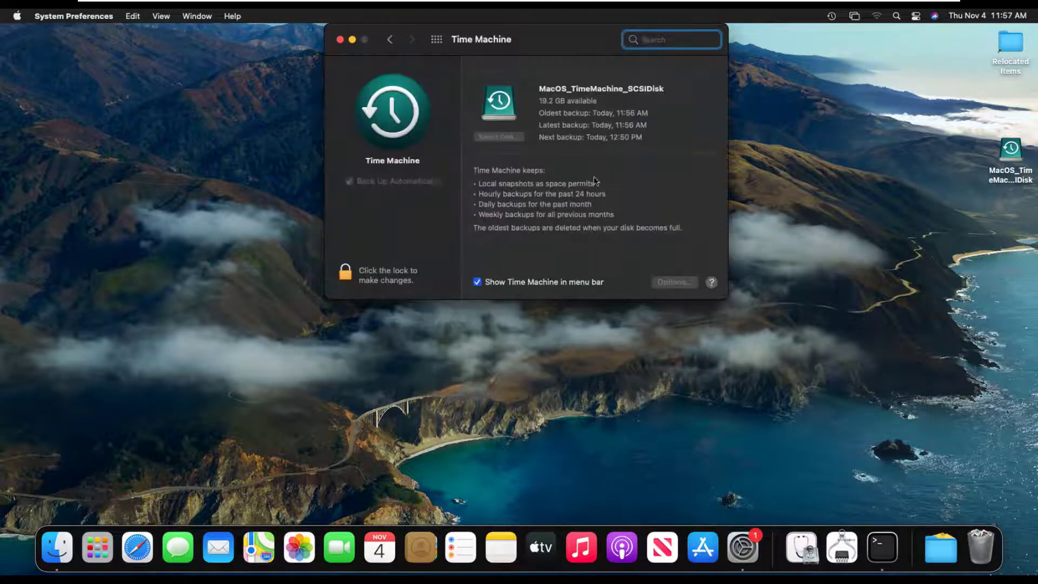
pyautogui.click(340, 40)
# Launch the Time Machine application from Spotlight, view the Desktop backup timeline and exit without restoring
pyautogui.click(896, 17)
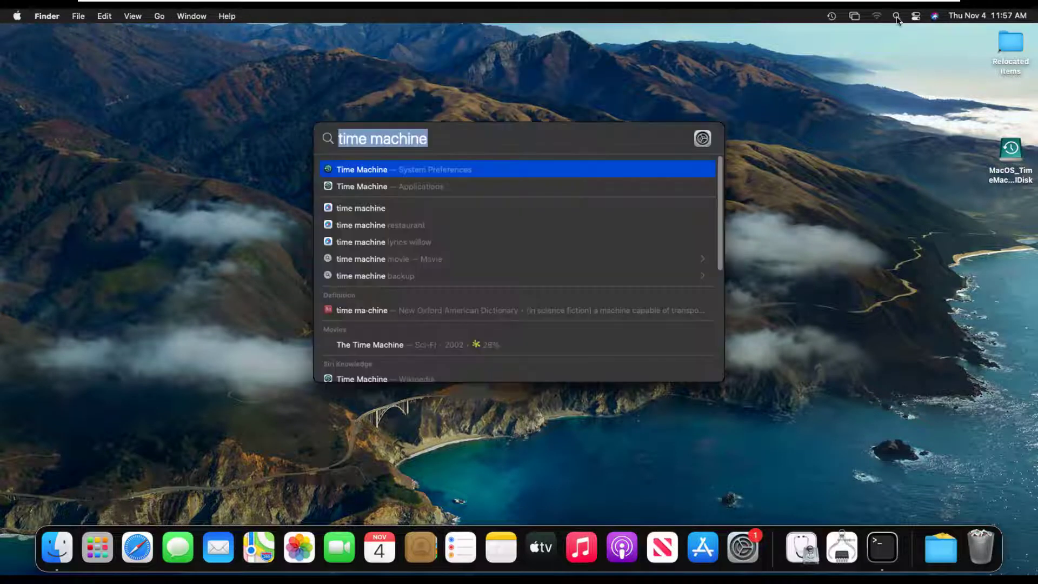
pyautogui.click(407, 186)
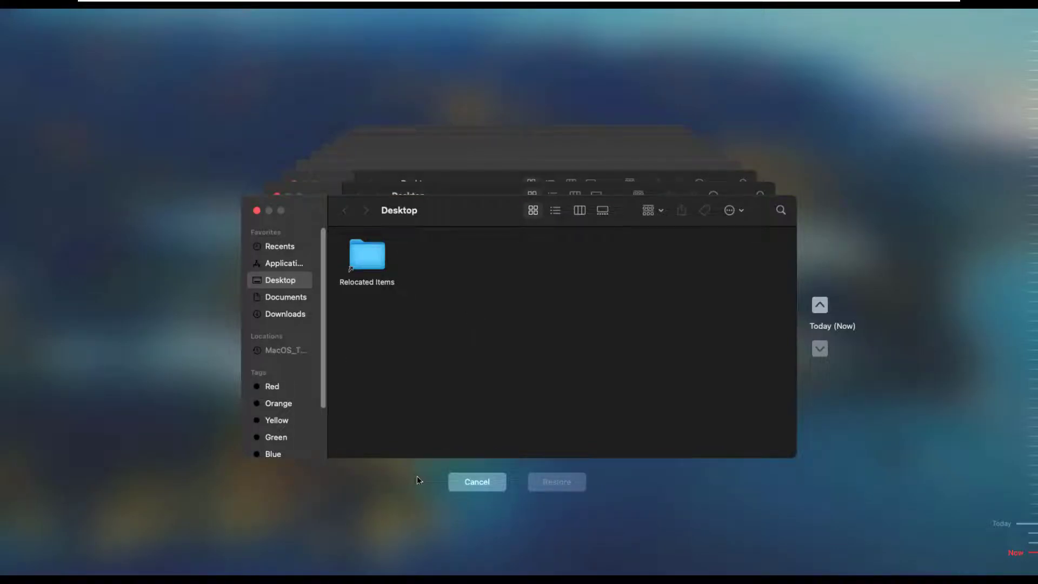
pyautogui.click(474, 481)
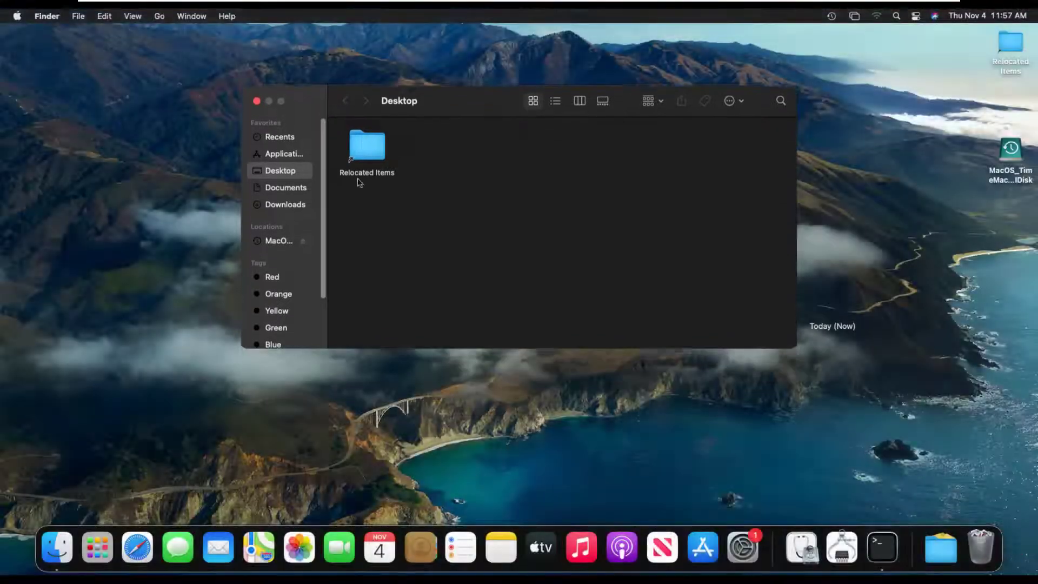
# Look at the backup stored on MacOS_TimeMachine_SCSIDisk in Finder and close the window
pyautogui.click(273, 240)
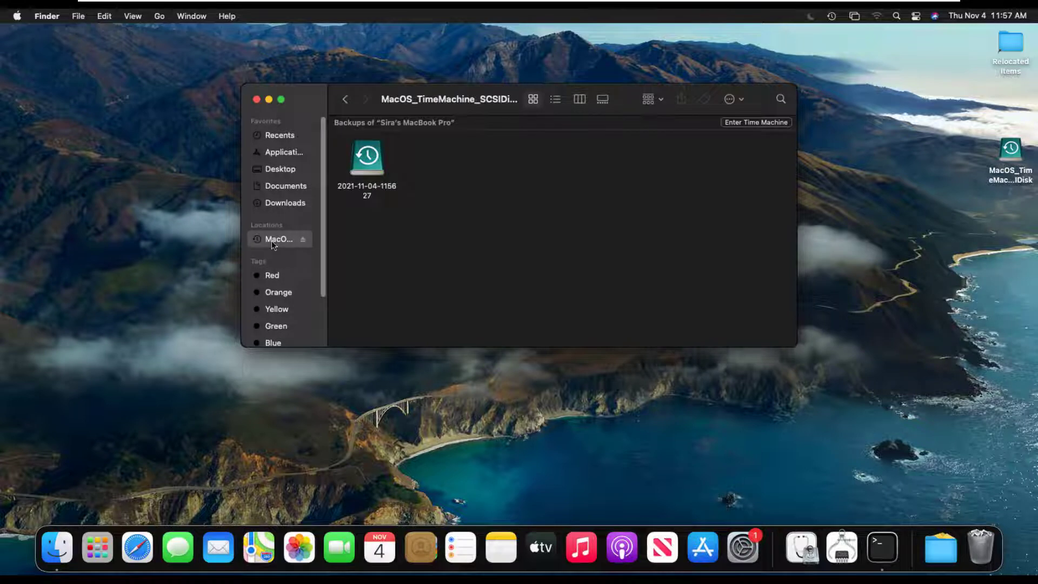
pyautogui.click(372, 164)
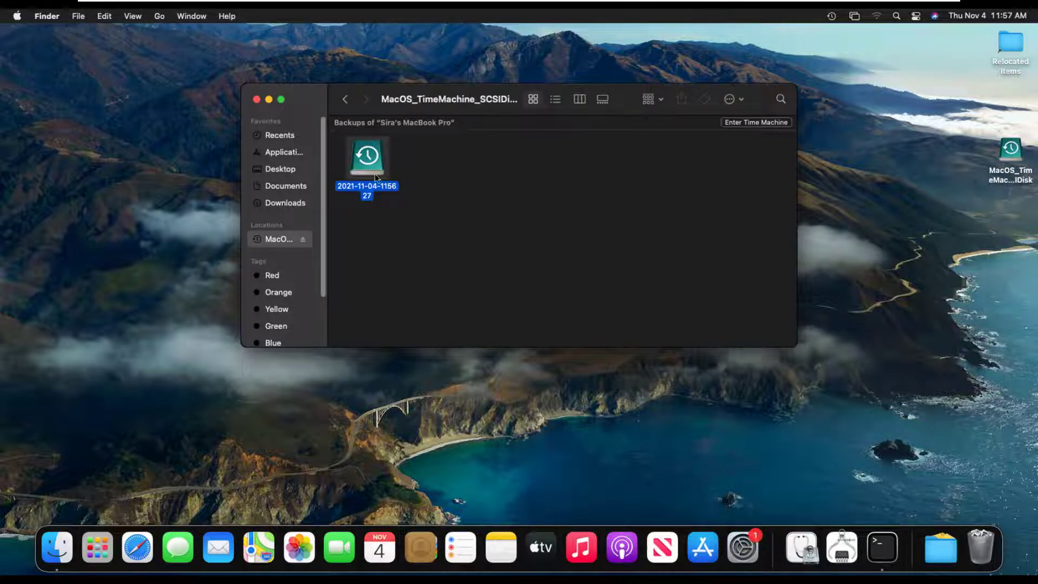
pyautogui.click(256, 99)
# Eject MacOS_TimeMachine_SCSIDisk from the desktop, forcing the ejection and confirming it
pyautogui.click(1009, 152)
pyautogui.rightClick(1008, 154)
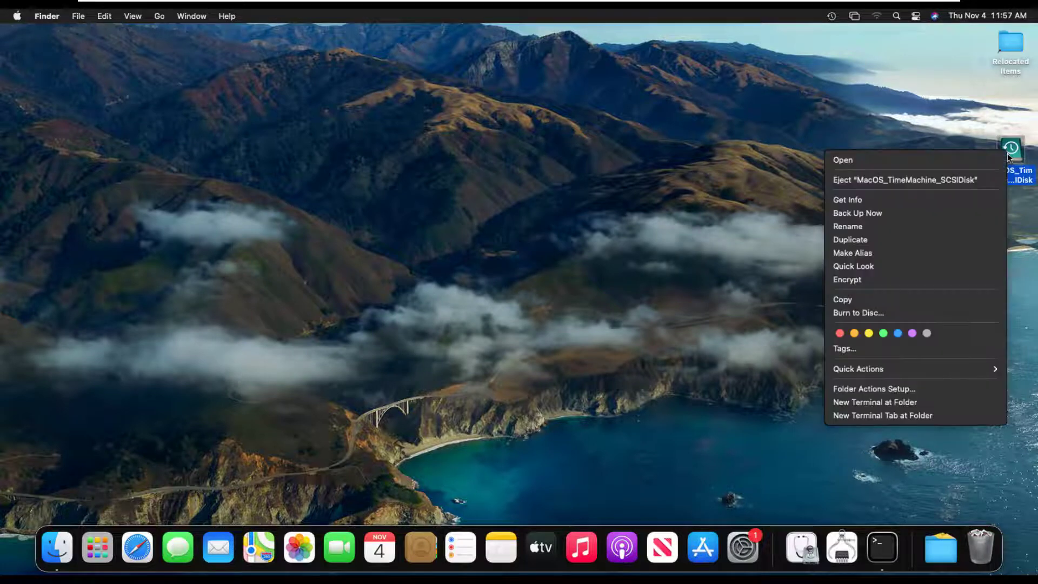
pyautogui.click(955, 180)
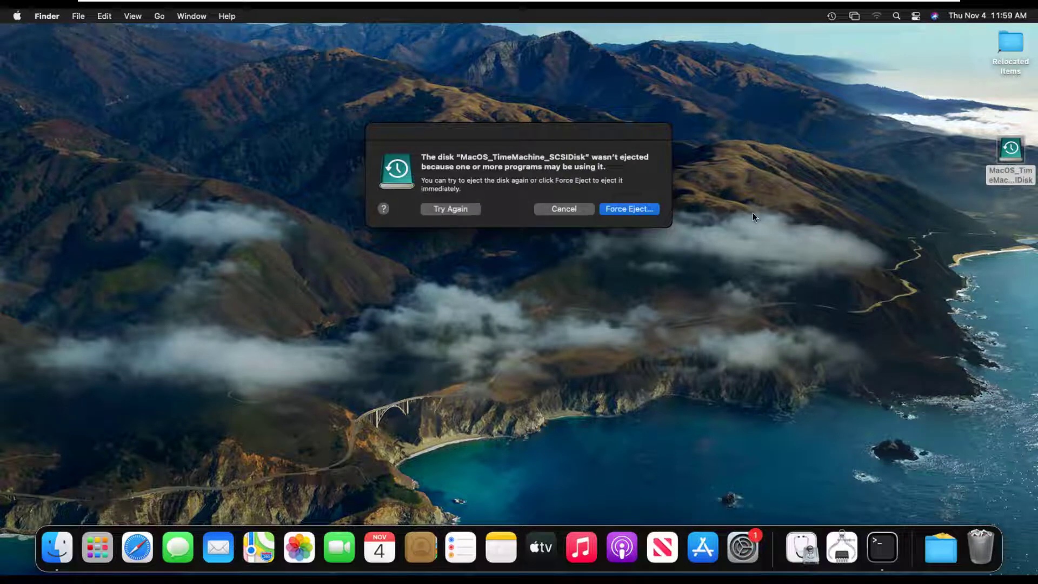
pyautogui.click(624, 210)
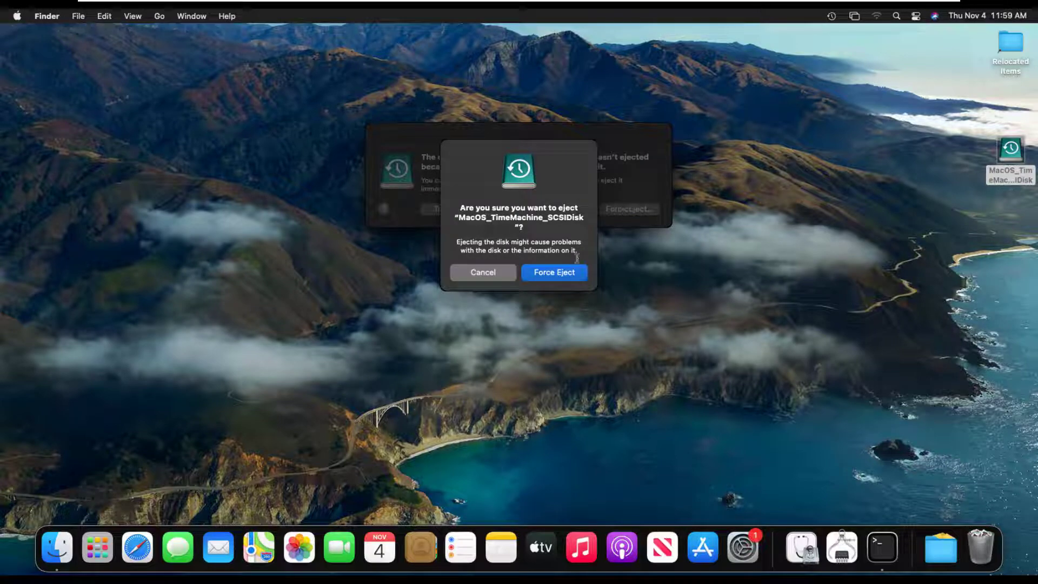
pyautogui.click(564, 278)
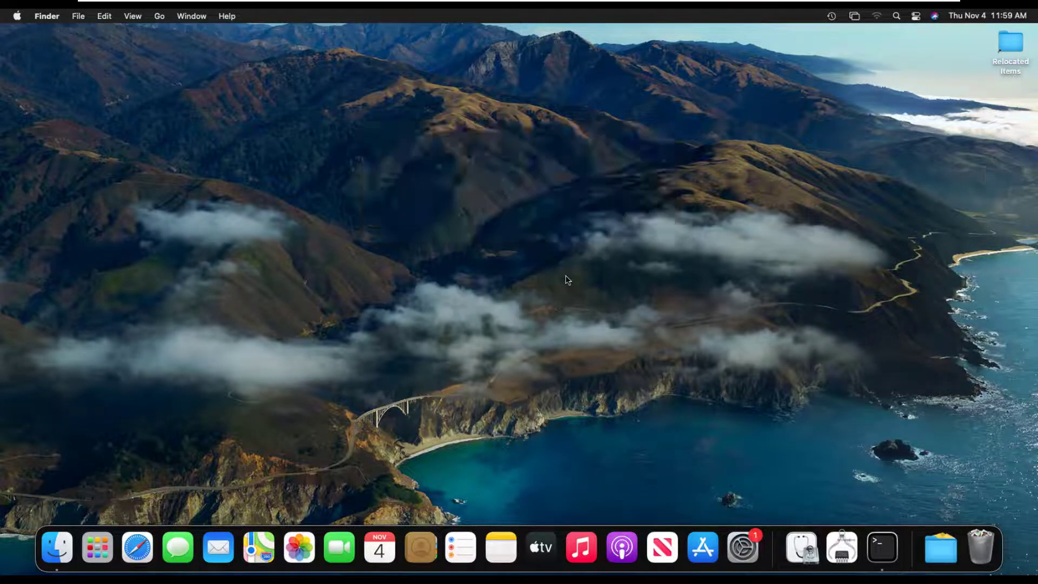
# Leave full-screen mode and remove the 20 GB SCSI hard disk from the MacOS virtual machine's hardware
pyautogui.moveTo(483, 3)
pyautogui.click(387, 7)
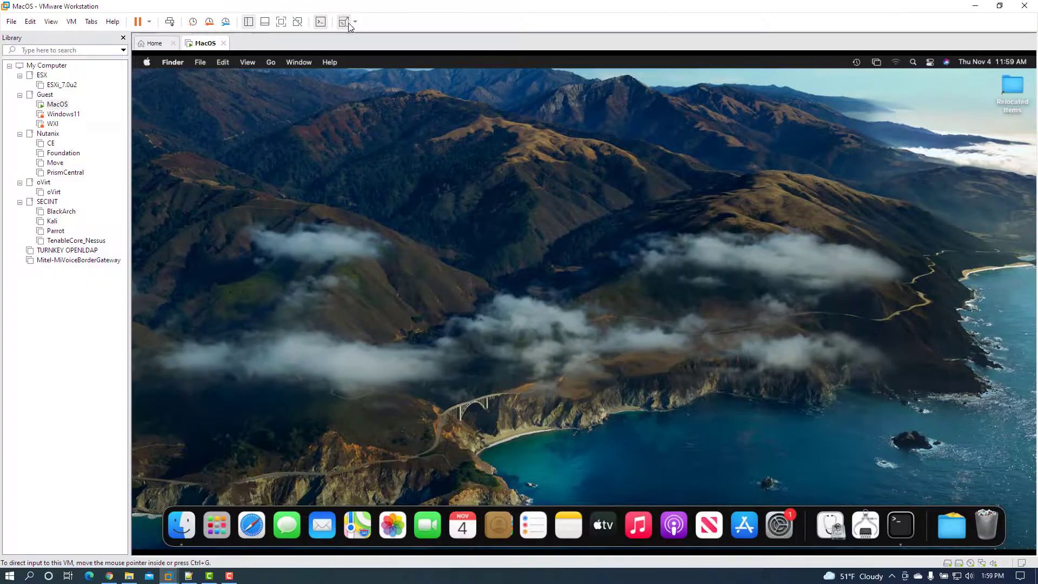
pyautogui.rightClick(57, 105)
pyautogui.click(89, 298)
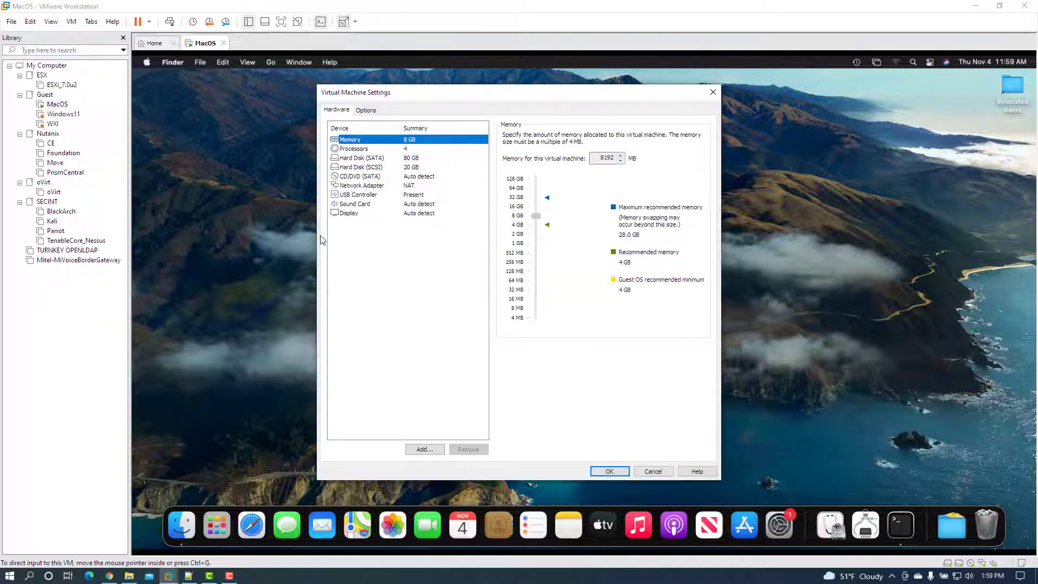
pyautogui.click(375, 167)
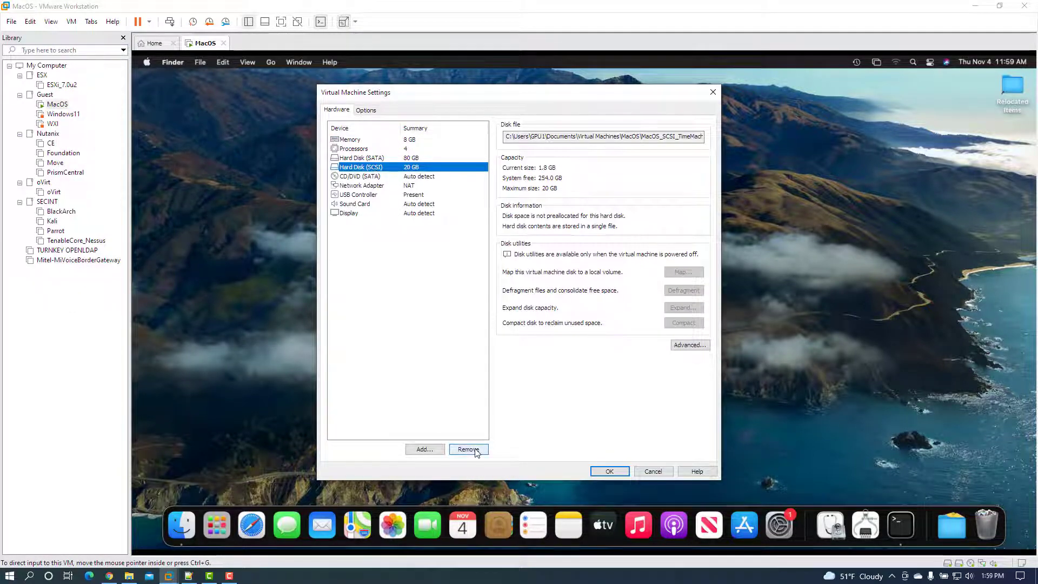
pyautogui.click(474, 451)
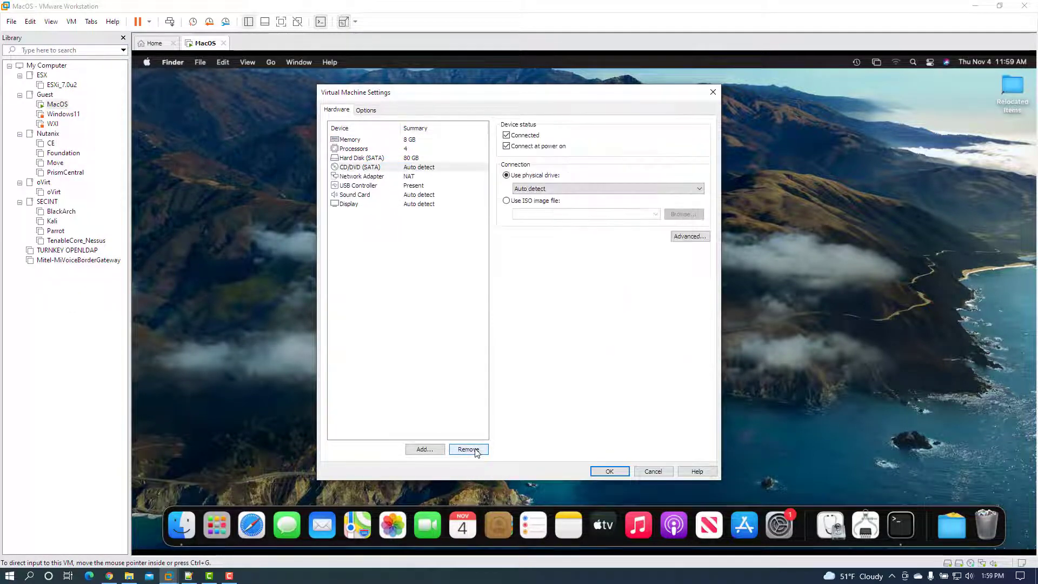
pyautogui.click(609, 471)
# Check the MacOS_SCSI_TimeMachineBackup.vmdk file in File Explorer and return to the full-screen MacOS virtual machine
pyautogui.click(129, 575)
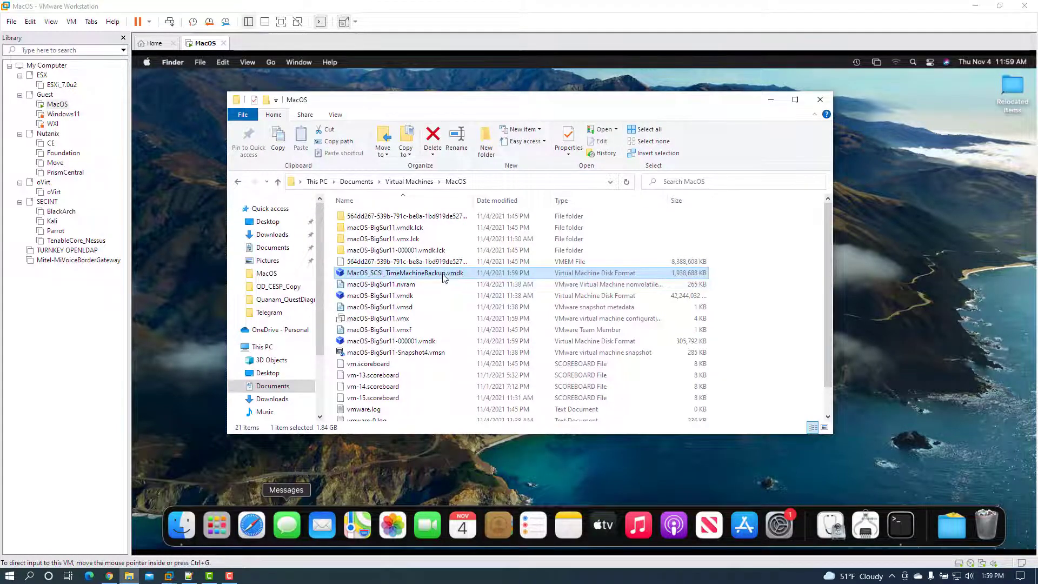
pyautogui.click(23, 411)
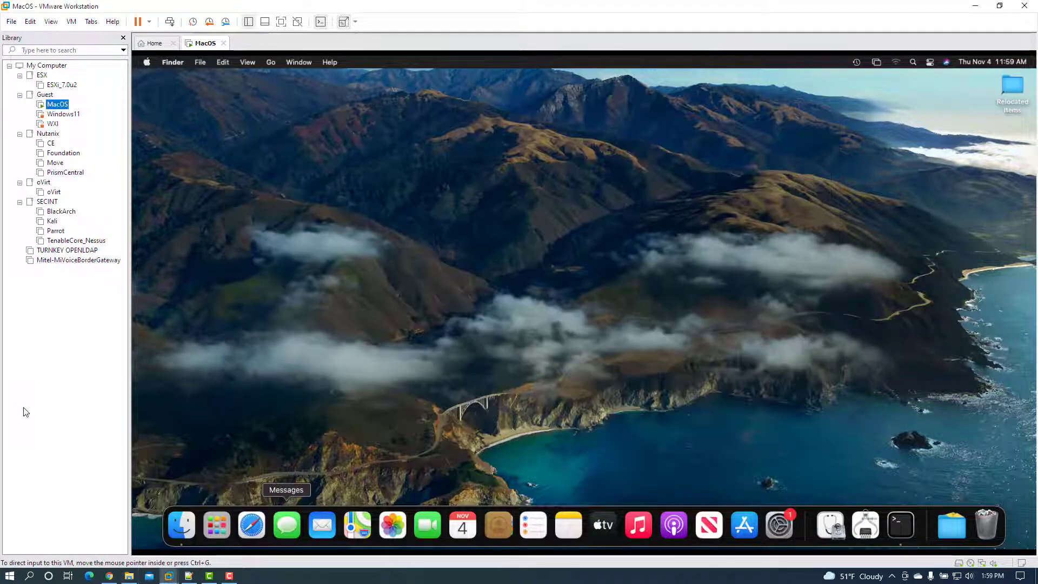
pyautogui.click(282, 23)
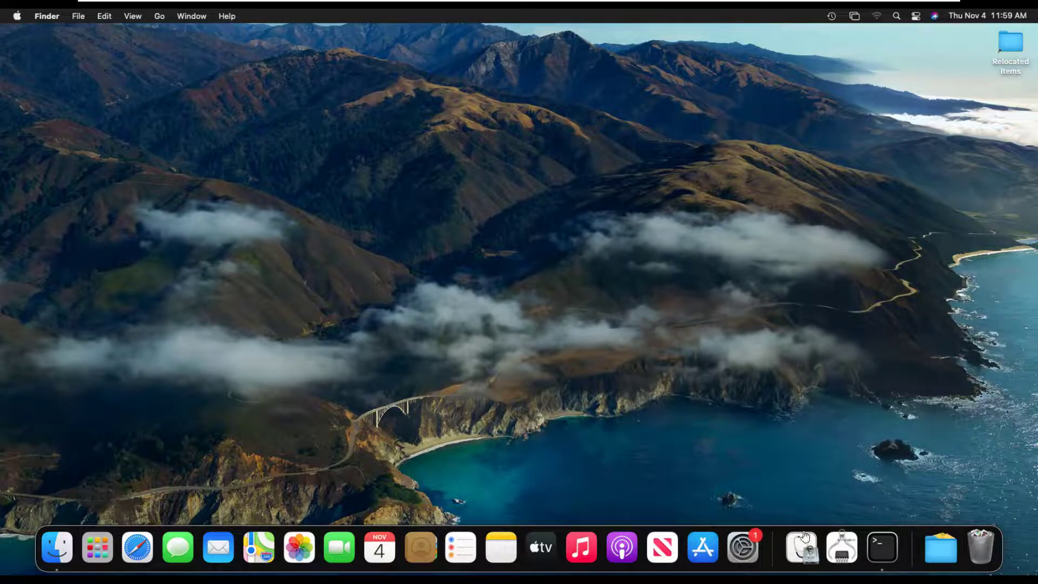
# Open Software Update in System Preferences and review the details of the other available updates without installing them
pyautogui.click(744, 548)
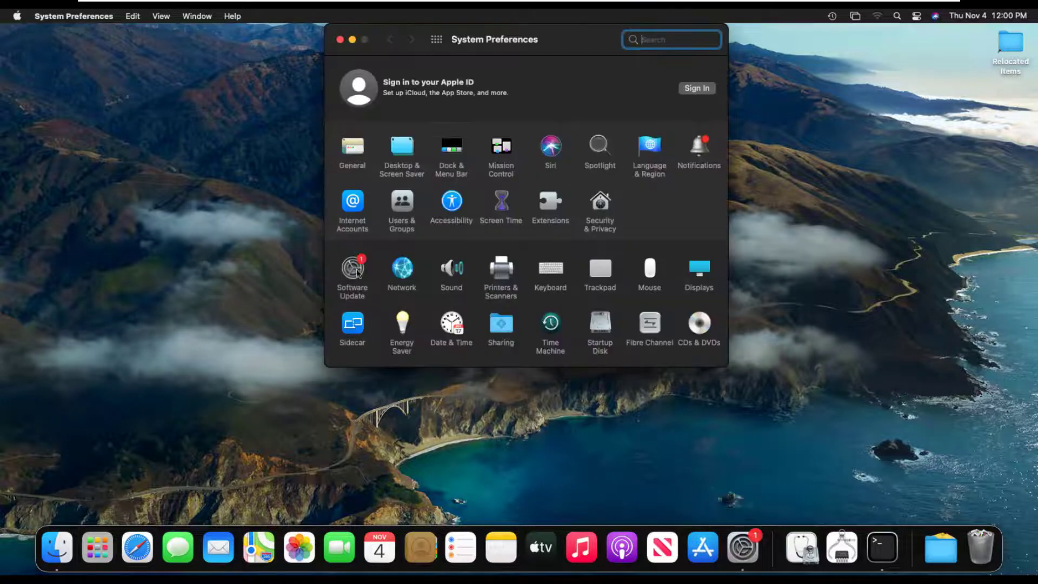
pyautogui.click(352, 269)
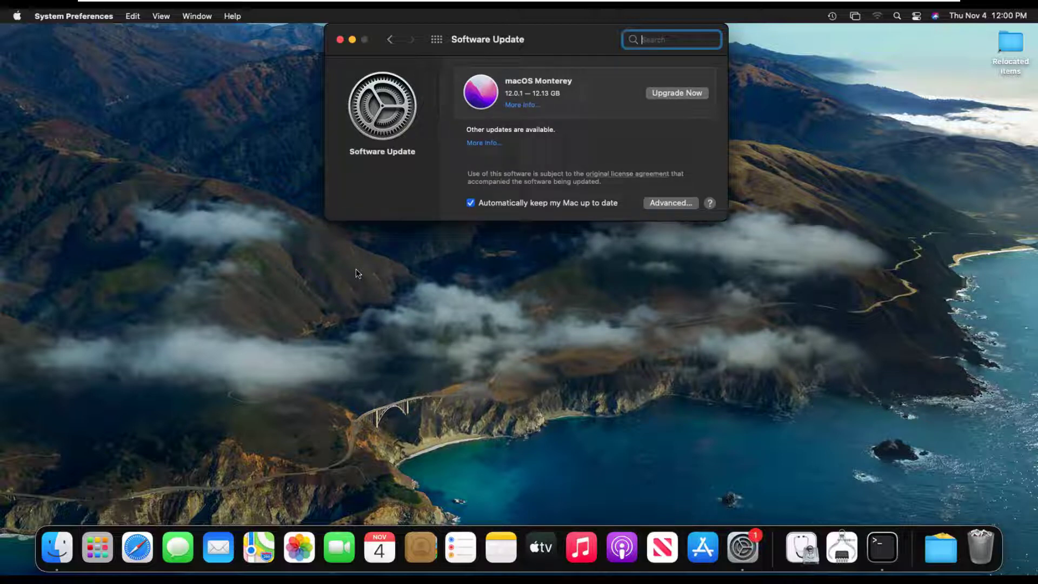
pyautogui.click(485, 143)
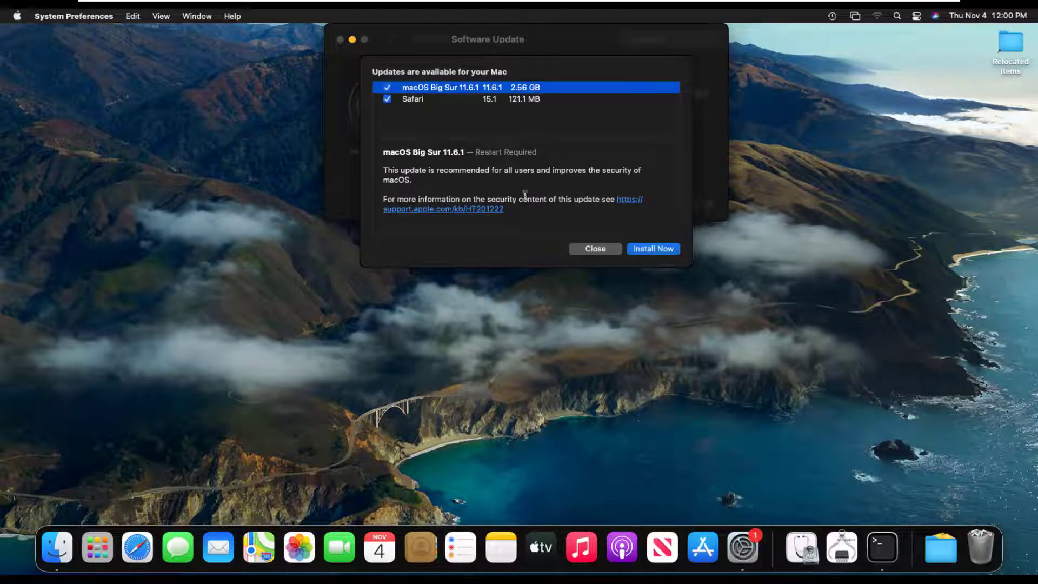
pyautogui.click(578, 248)
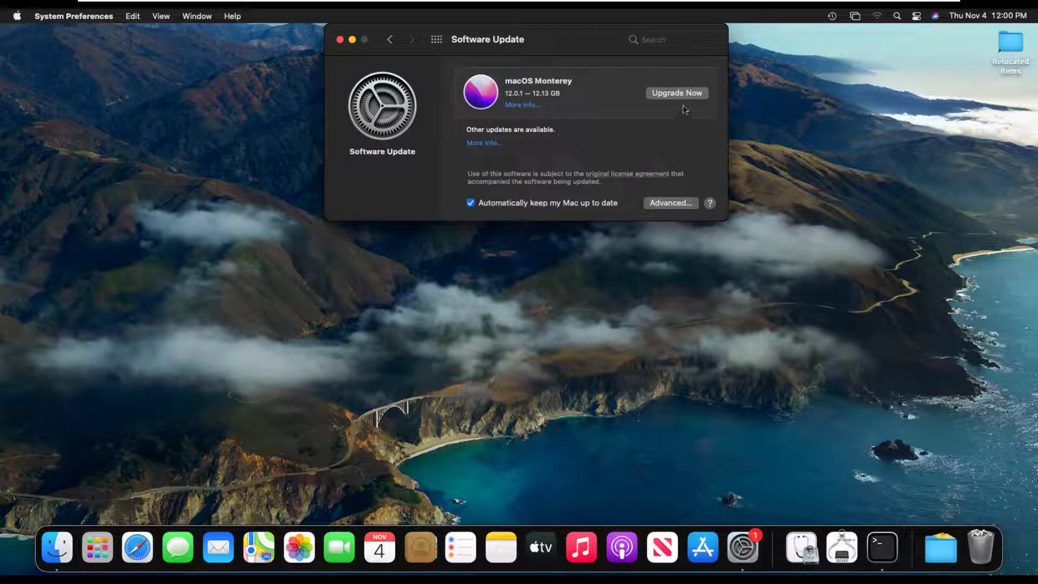
# Start the upgrade to macOS Monterey and agree to the software license terms in the installer
pyautogui.click(690, 95)
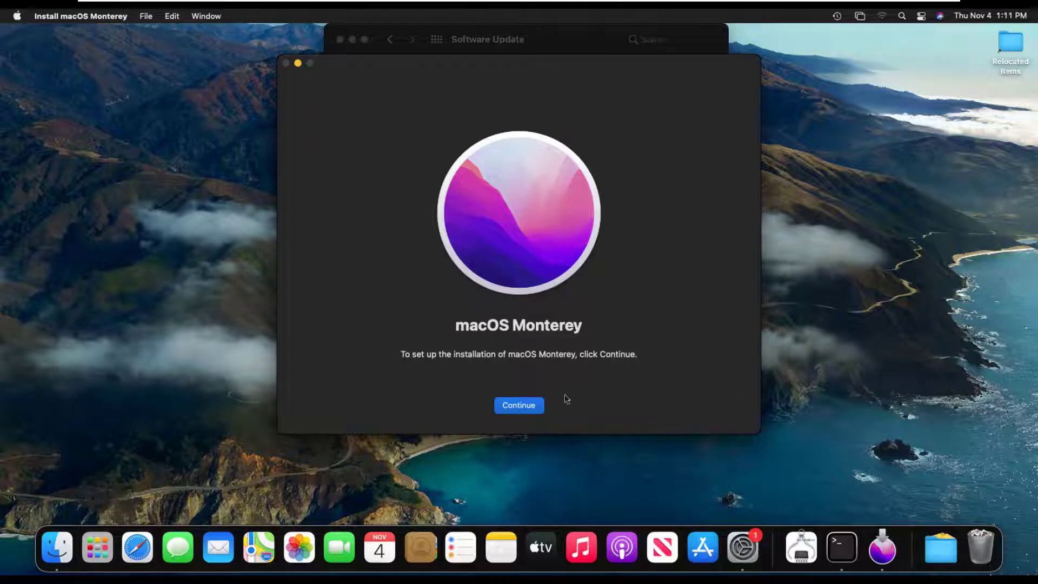
pyautogui.click(519, 405)
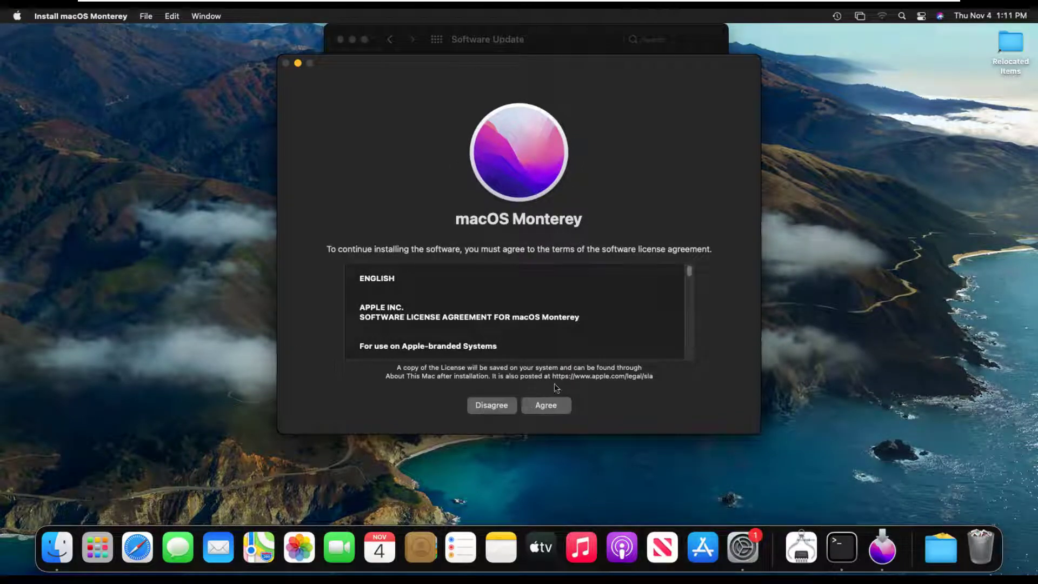
pyautogui.moveTo(689, 270); pyautogui.dragTo(689, 360)
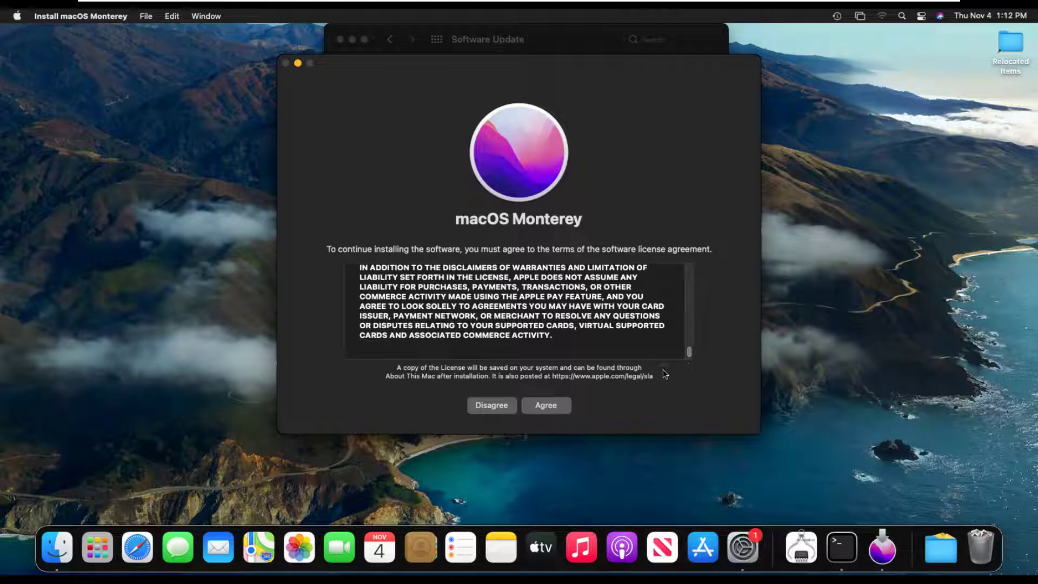
pyautogui.click(561, 409)
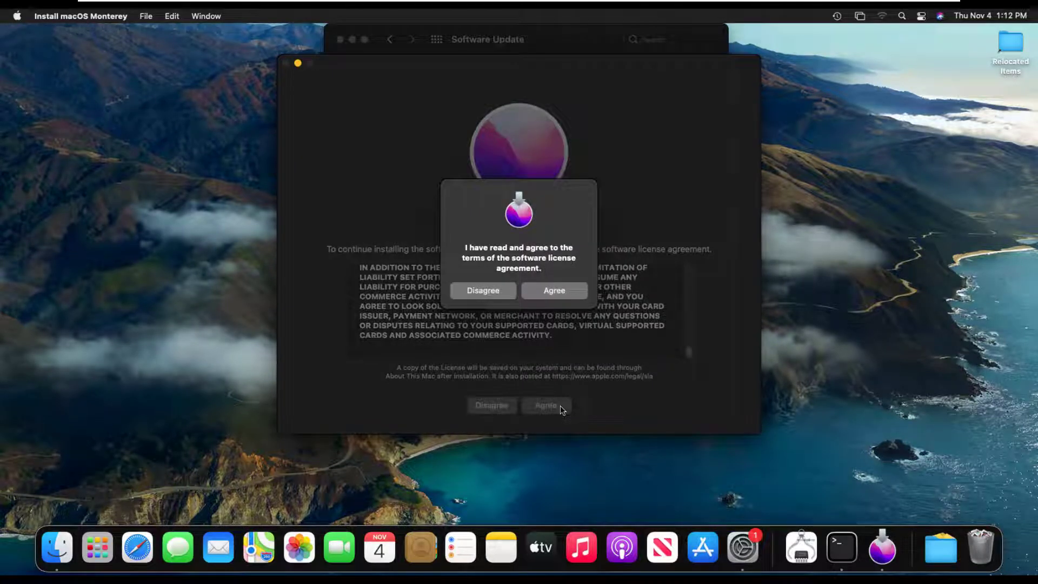
pyautogui.click(565, 294)
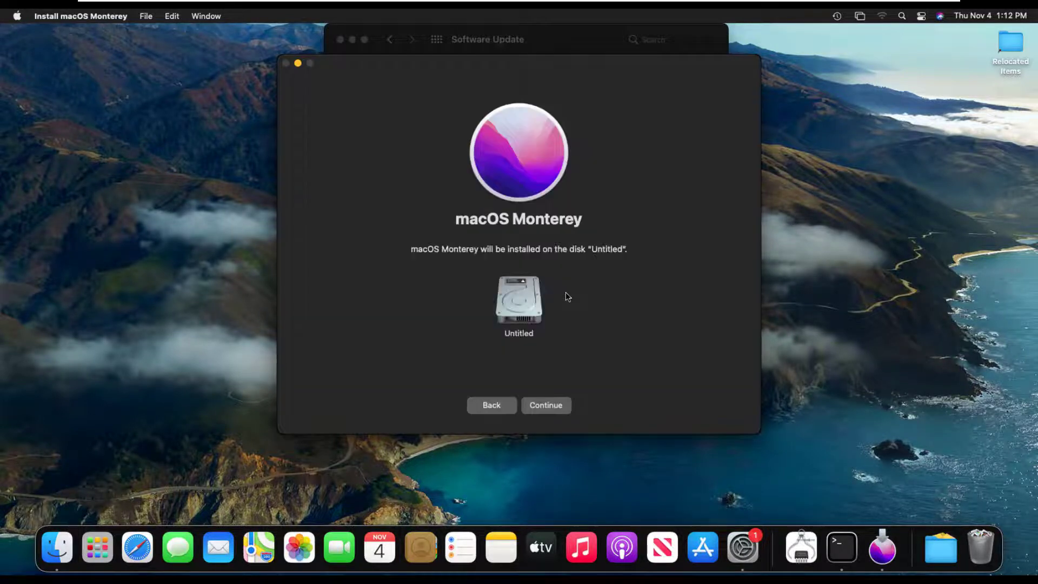
# Install macOS Monterey on the disk Untitled, authorizing with the administrator password, and restart the Mac
pyautogui.click(546, 405)
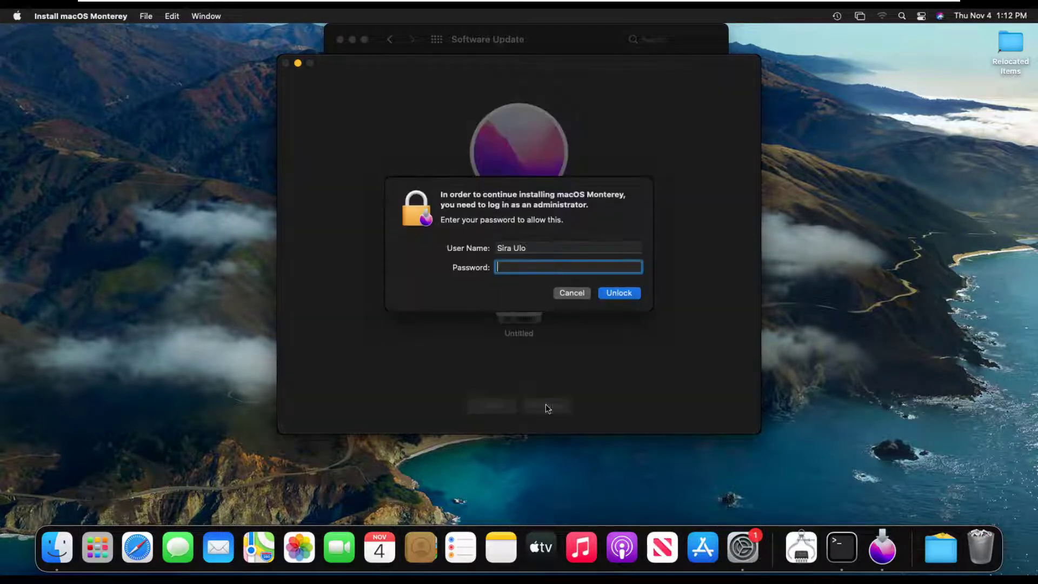
pyautogui.write('**********')
pyautogui.press('Return')
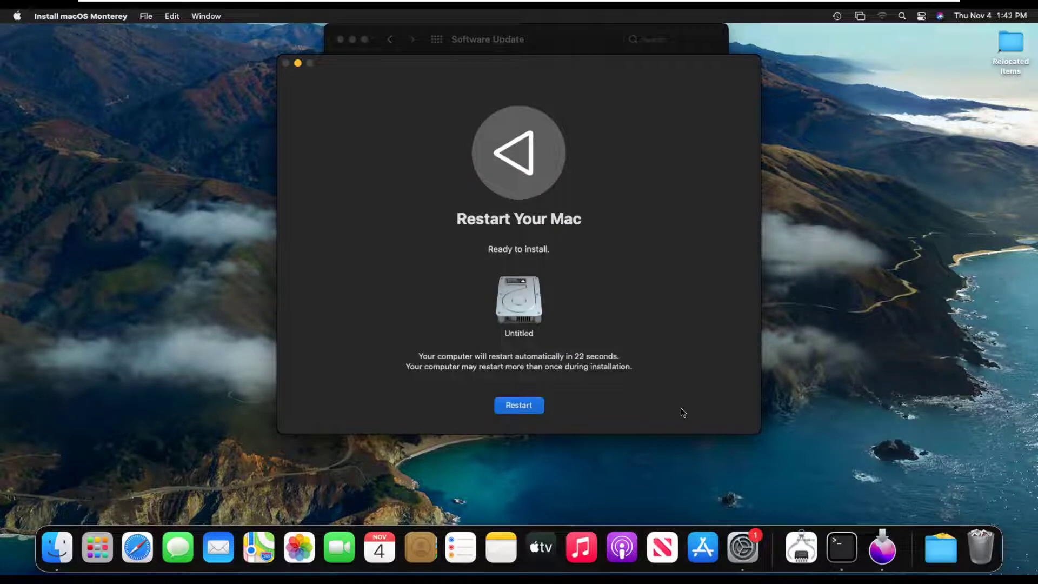
pyautogui.click(527, 411)
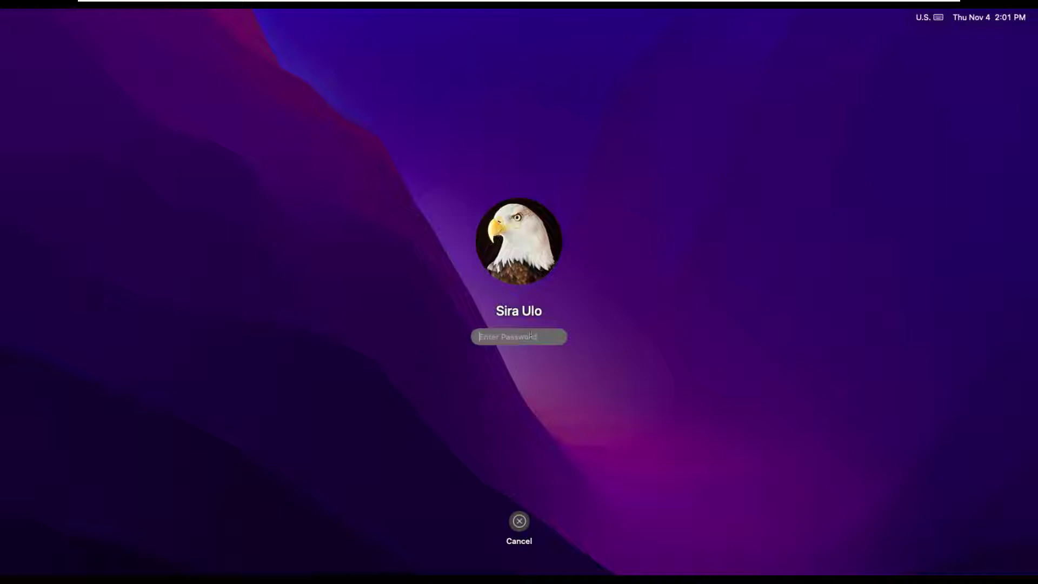
# Log in to the upgraded Mac with the account password and close the Software Update window
pyautogui.write('************')
pyautogui.press('Return')
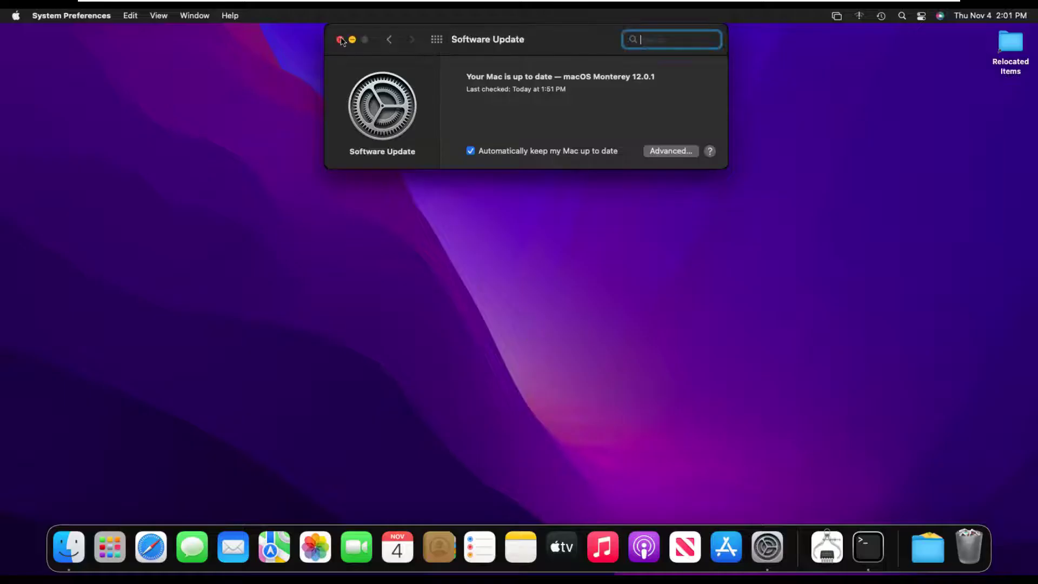
pyautogui.click(341, 39)
# Examine the system overview and storage information in About This Mac
pyautogui.click(21, 18)
pyautogui.click(34, 32)
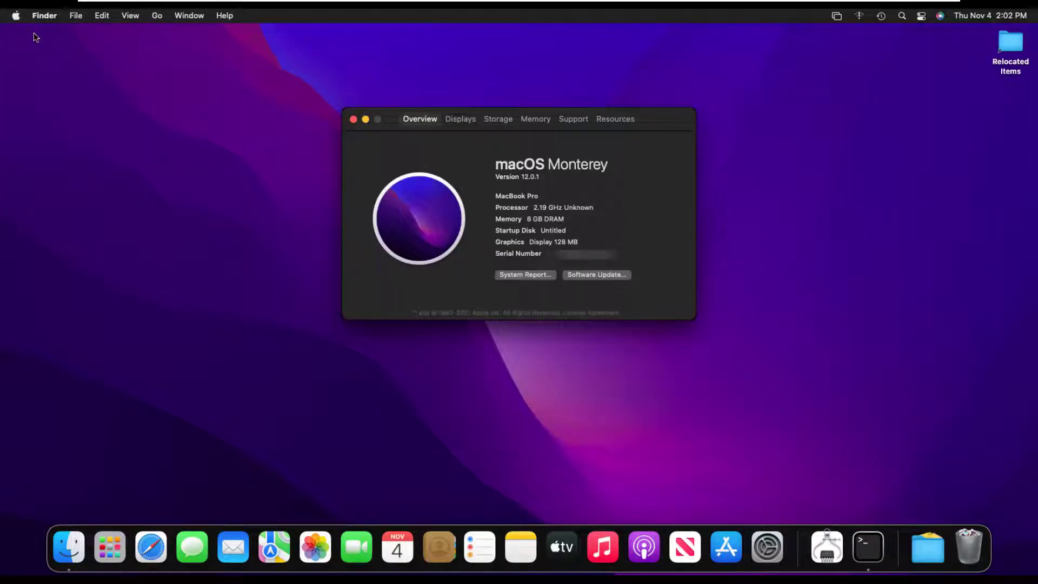
pyautogui.click(491, 120)
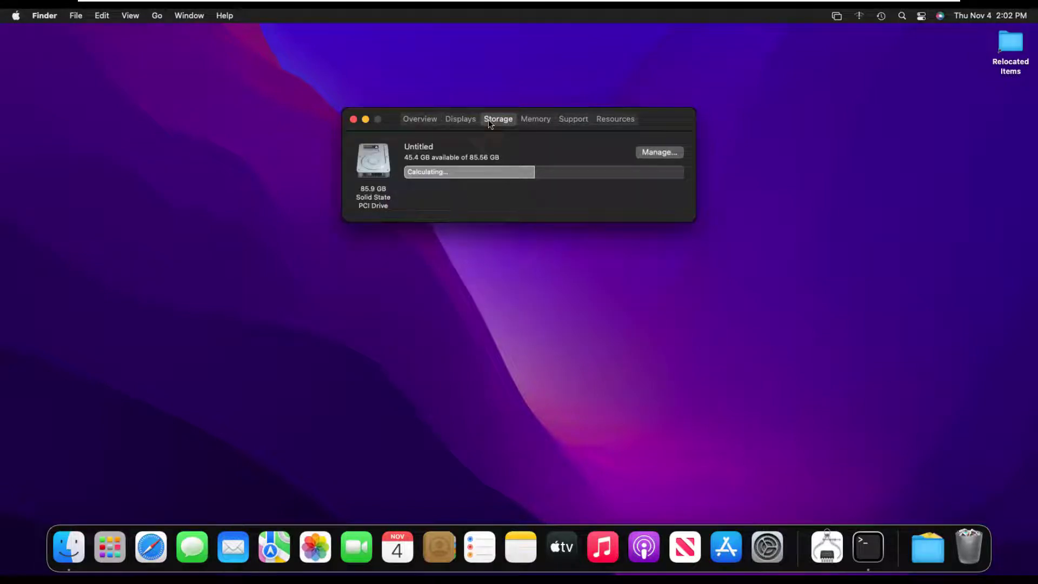
pyautogui.click(425, 118)
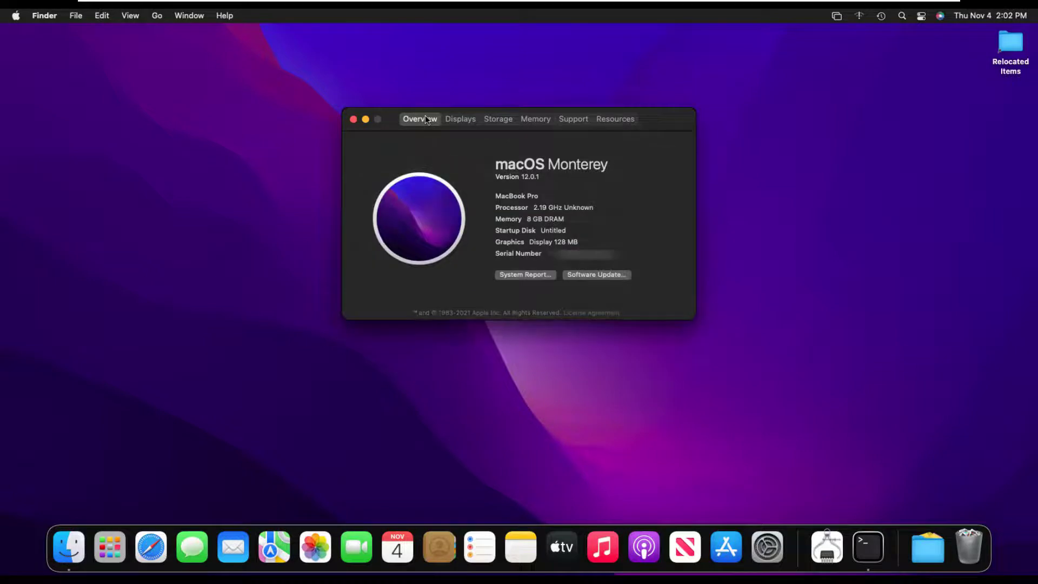
# Check Software Update from About This Mac, review the advanced automatic update options and close both windows
pyautogui.click(611, 275)
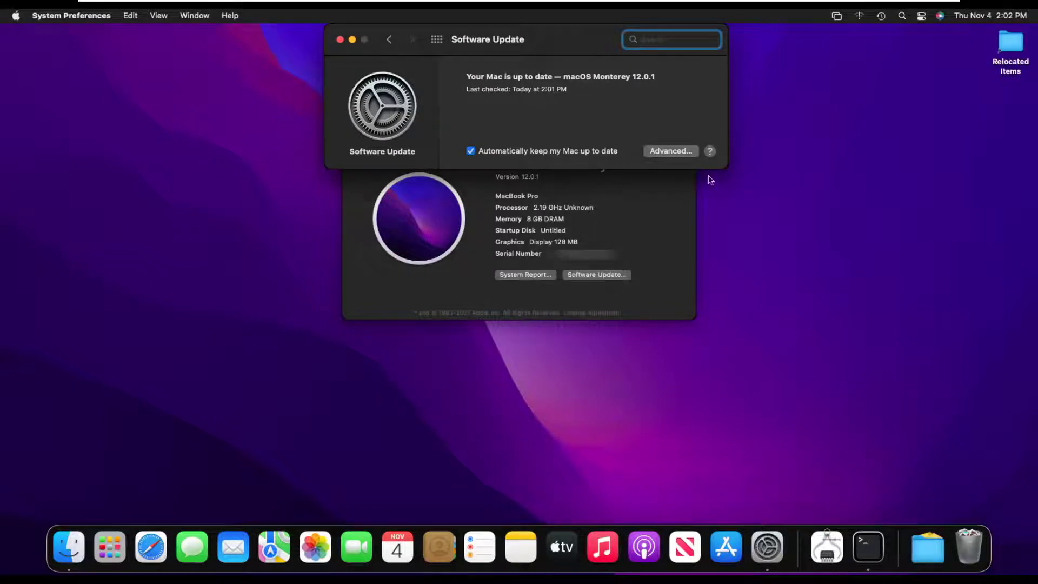
pyautogui.click(677, 152)
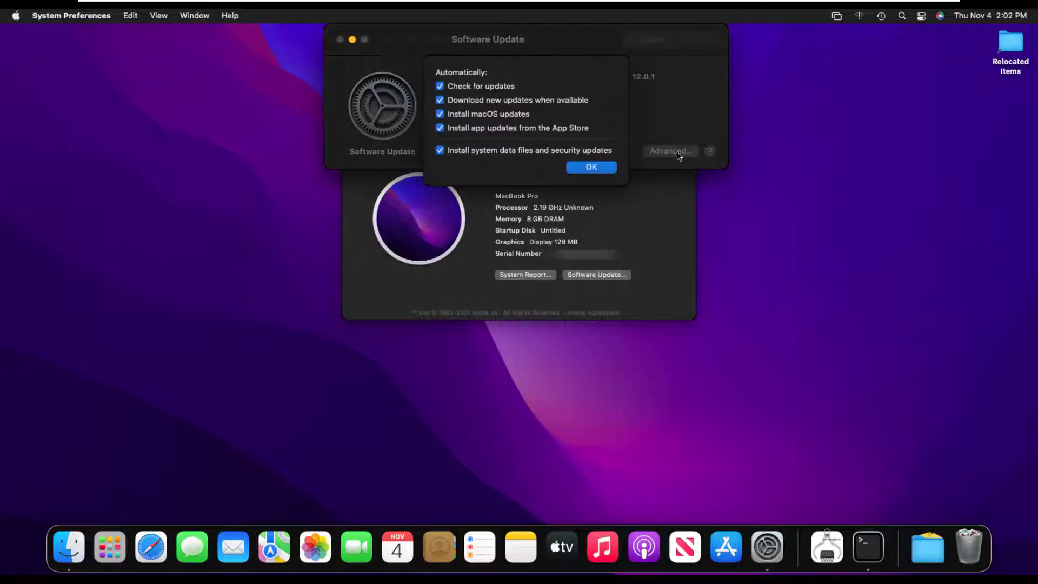
pyautogui.click(599, 169)
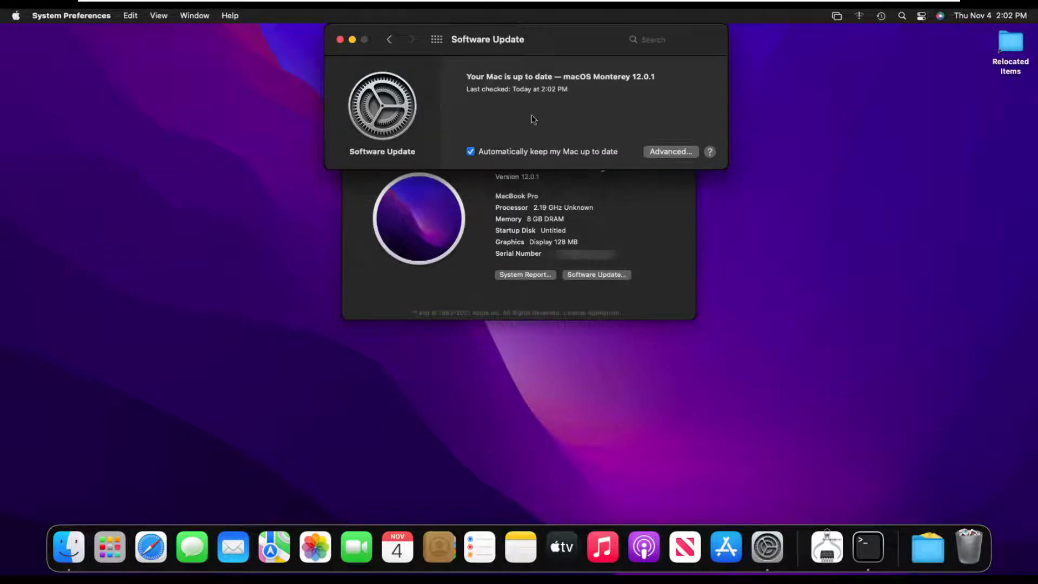
pyautogui.click(340, 40)
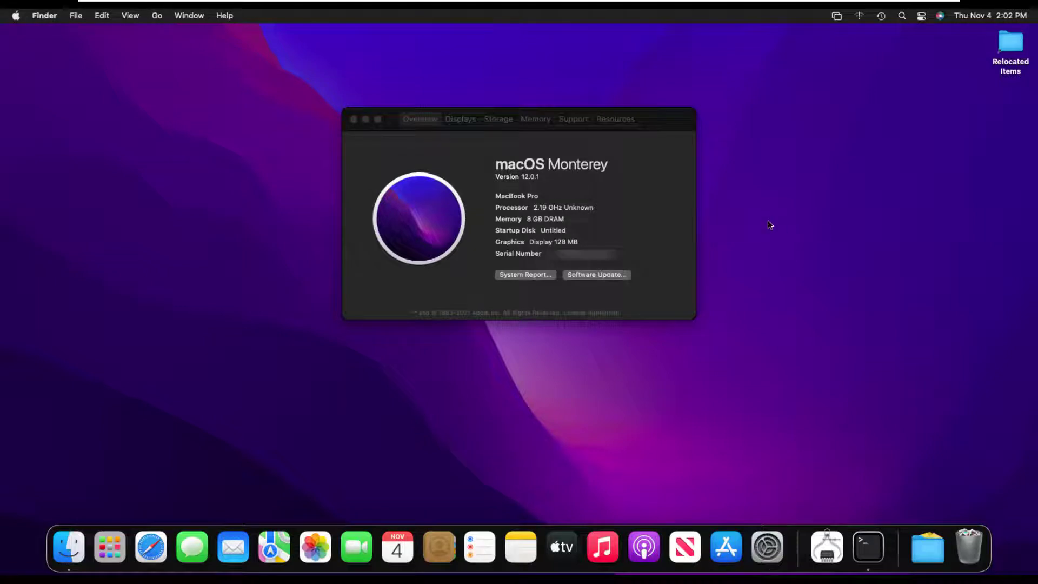
pyautogui.click(354, 119)
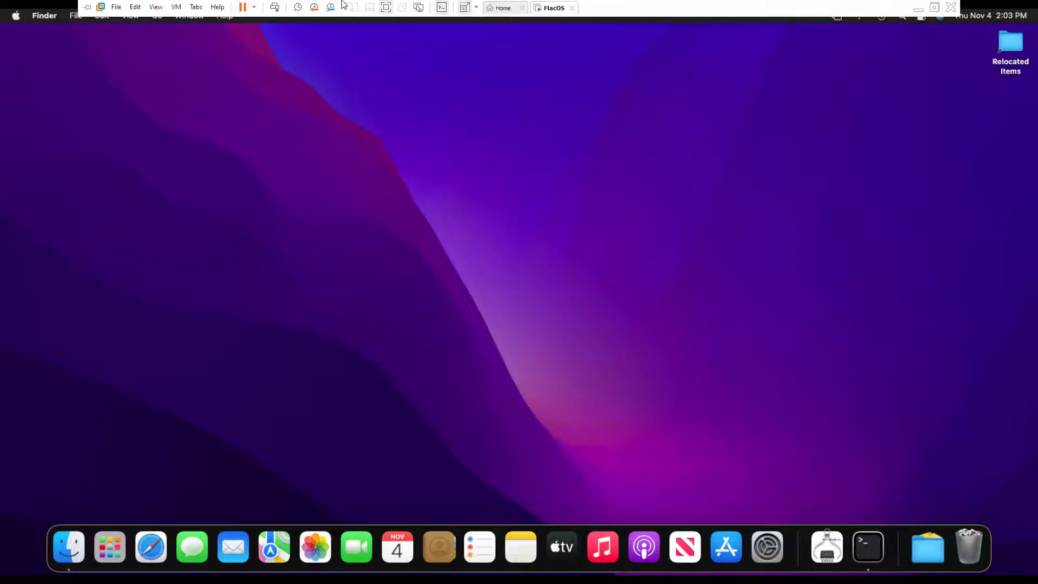
# Leave full-screen mode and start adding a hard disk to the MacOS virtual machine as a new SATA virtual disk
pyautogui.click(383, 7)
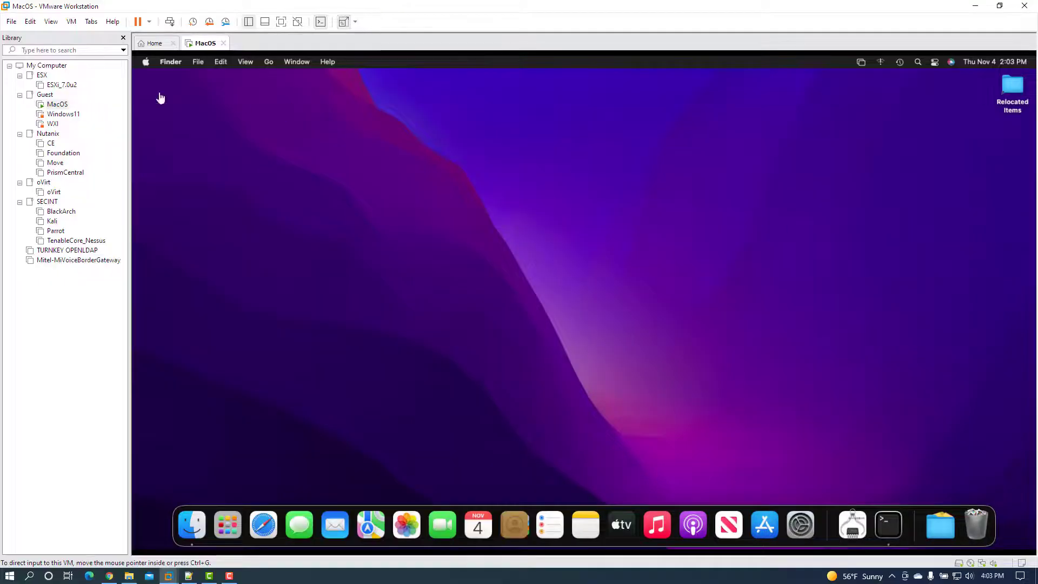
pyautogui.rightClick(61, 103)
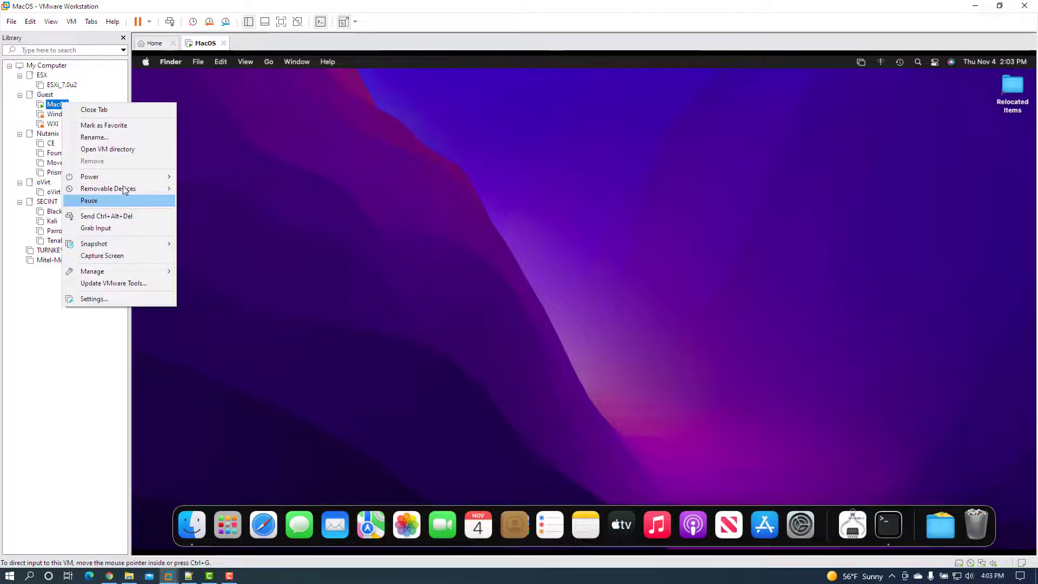
pyautogui.click(108, 298)
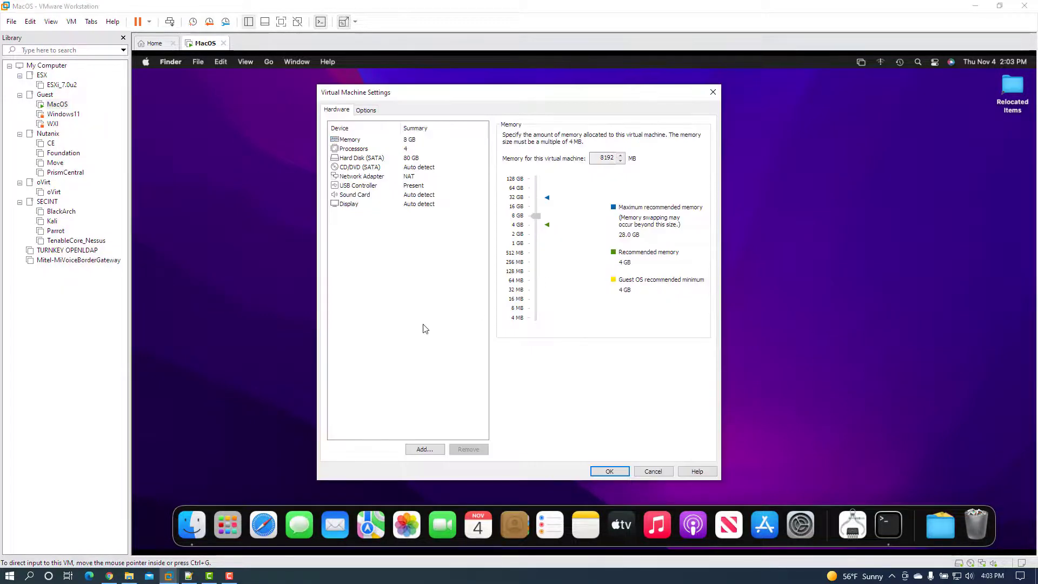
pyautogui.click(426, 451)
pyautogui.click(576, 400)
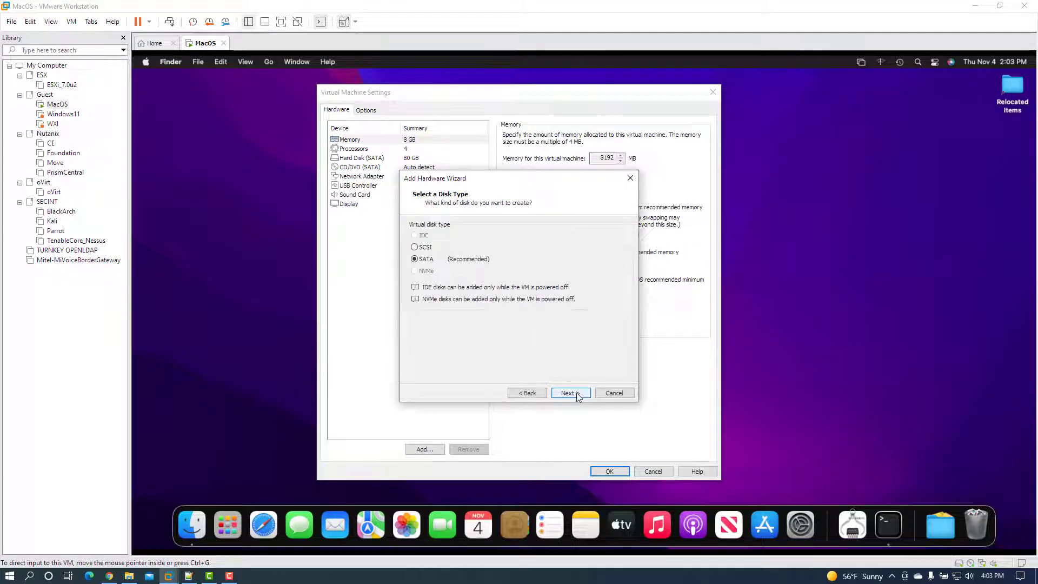
pyautogui.click(426, 257)
pyautogui.click(568, 393)
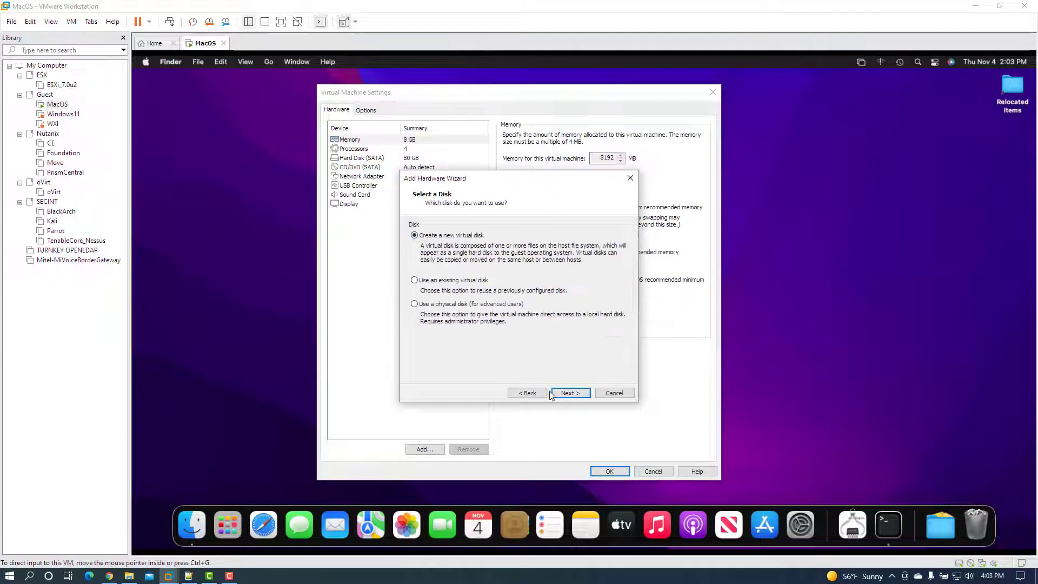
pyautogui.click(569, 393)
# Set the new disk's maximum size to 30 GB, stored as a single file
pyautogui.click(466, 302)
pyautogui.moveTo(484, 227); pyautogui.dragTo(547, 233)
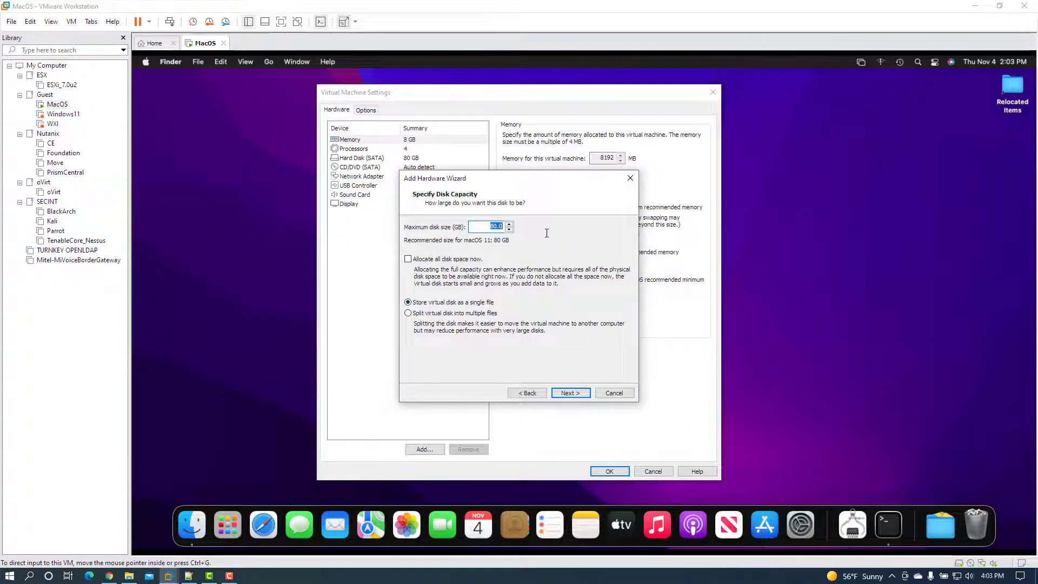
pyautogui.write('30')
pyautogui.click(571, 393)
# Name the new disk file MacOS_Monterey_InitialUpgrade.vmdk, finish adding the disk and save the virtual machine settings
pyautogui.moveTo(462, 252); pyautogui.dragTo(327, 260)
pyautogui.write('MacOS_')
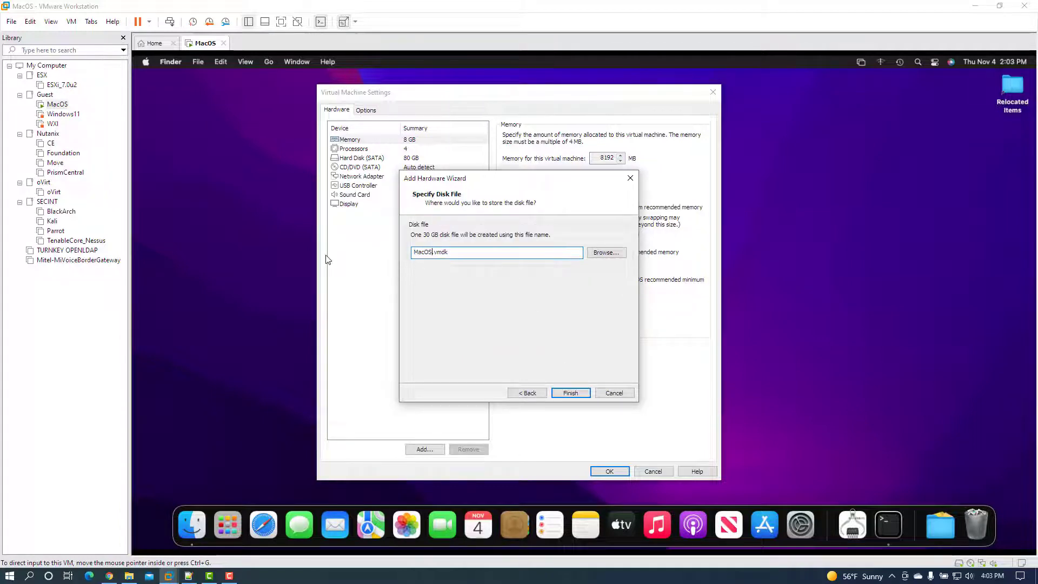
pyautogui.write('Monterey_InitialUPgra')
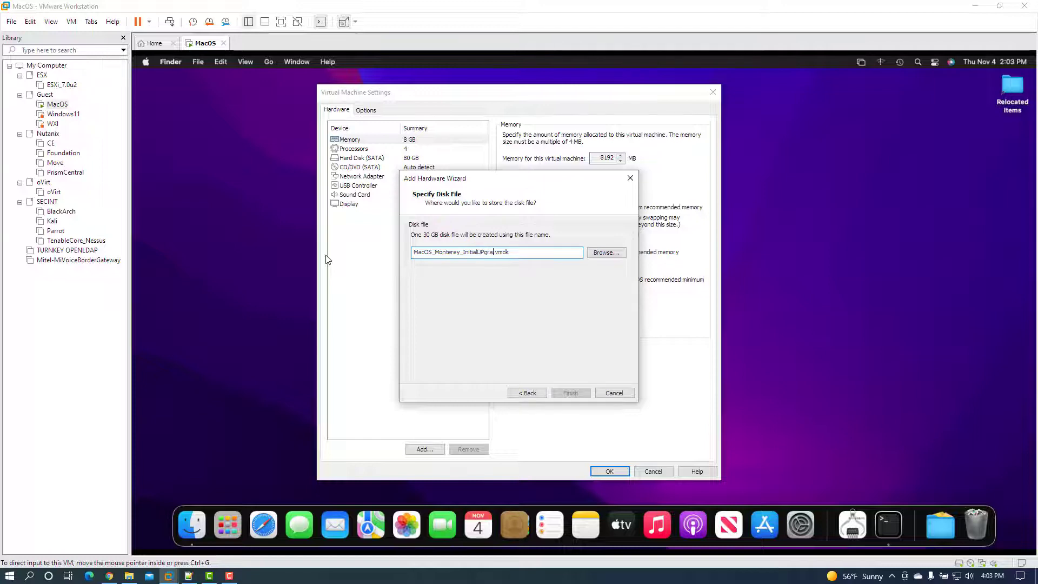
pyautogui.press('BackSpace')
pyautogui.press('BackSpace')
pyautogui.press('BackSpace')
pyautogui.press('BackSpace')
pyautogui.write('pgrade')
pyautogui.click(571, 393)
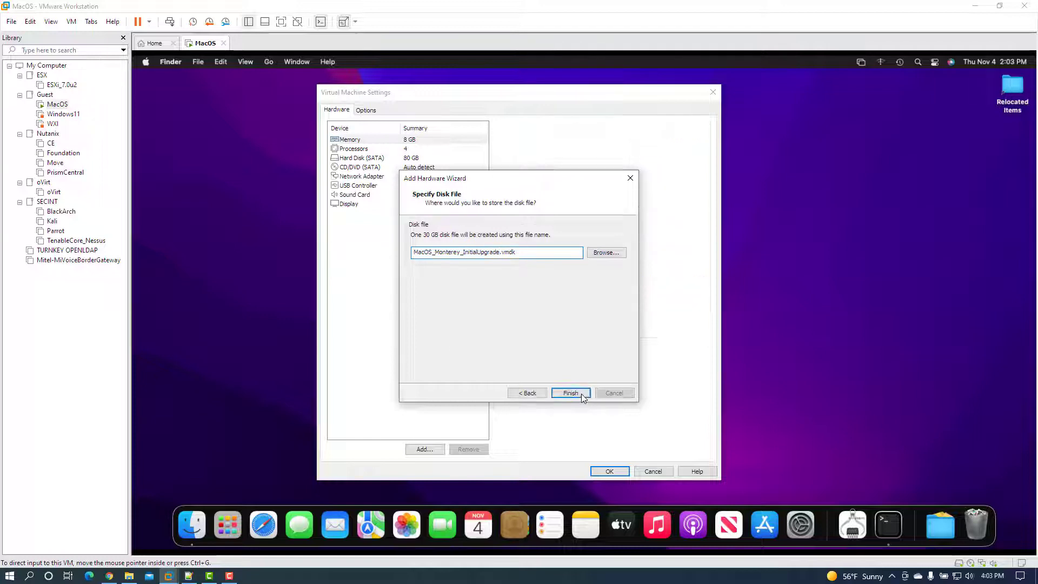
pyautogui.click(610, 470)
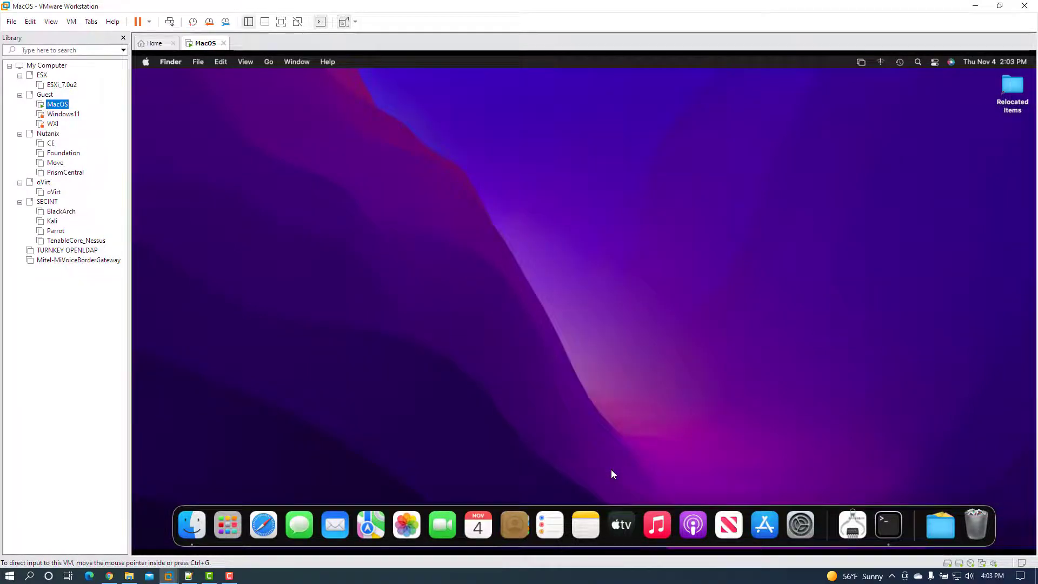
# Restart the macOS guest, release input from the virtual machine and return it to full-screen mode
pyautogui.click(146, 62)
pyautogui.click(163, 168)
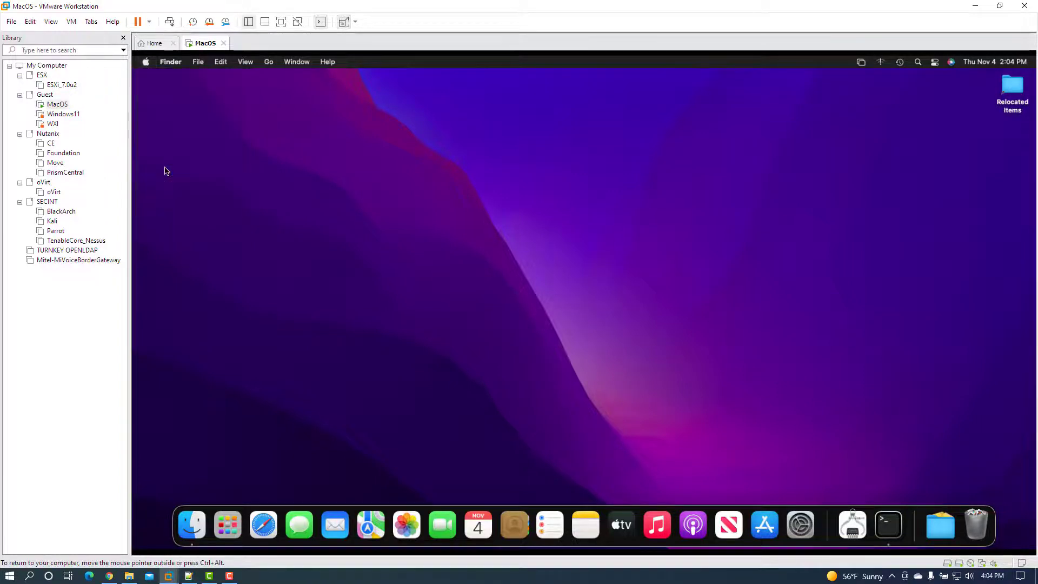
pyautogui.click(667, 230)
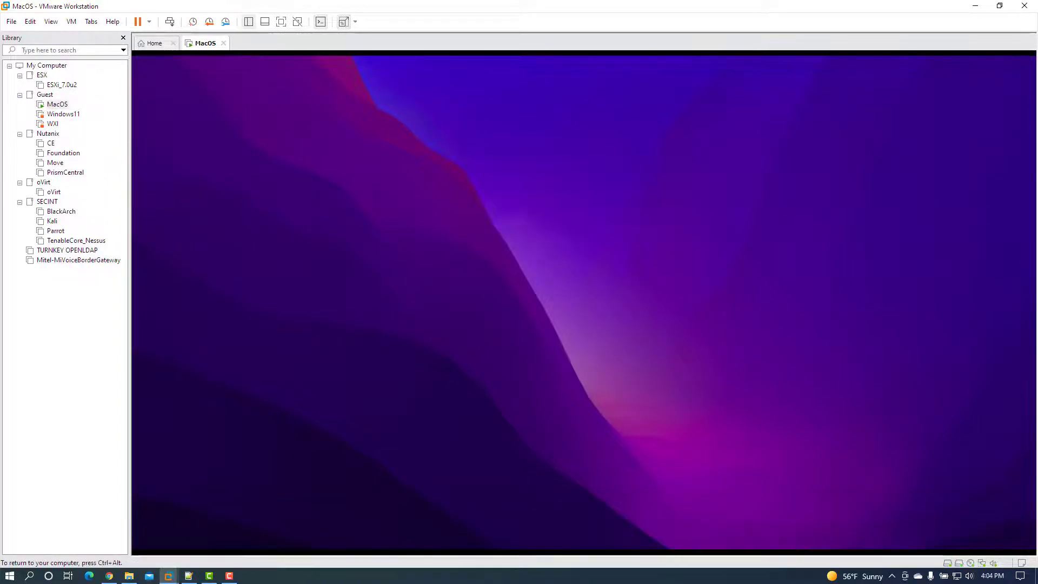
pyautogui.hotkey('ctrl', 'alt')
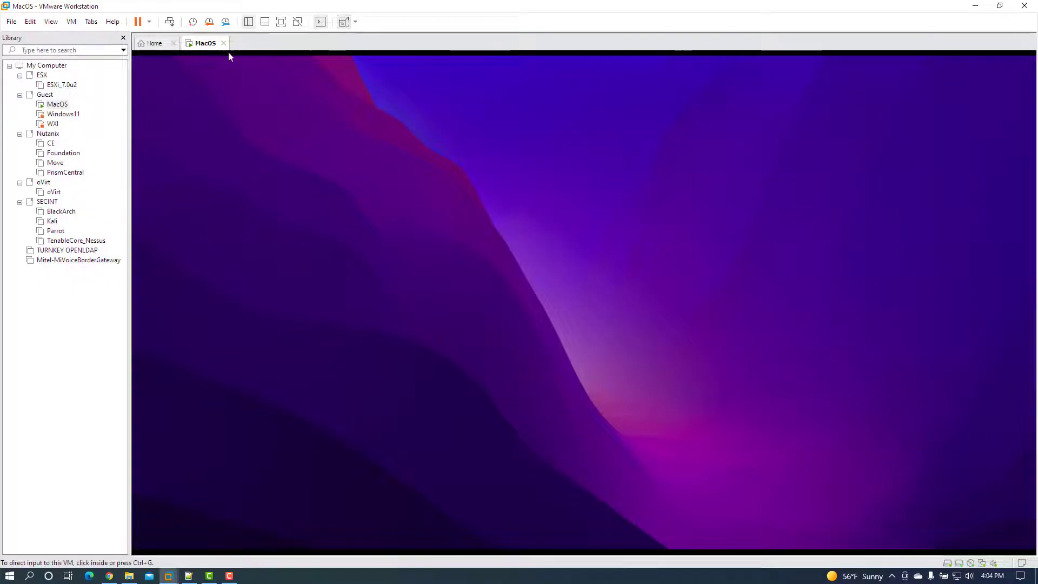
pyautogui.click(281, 24)
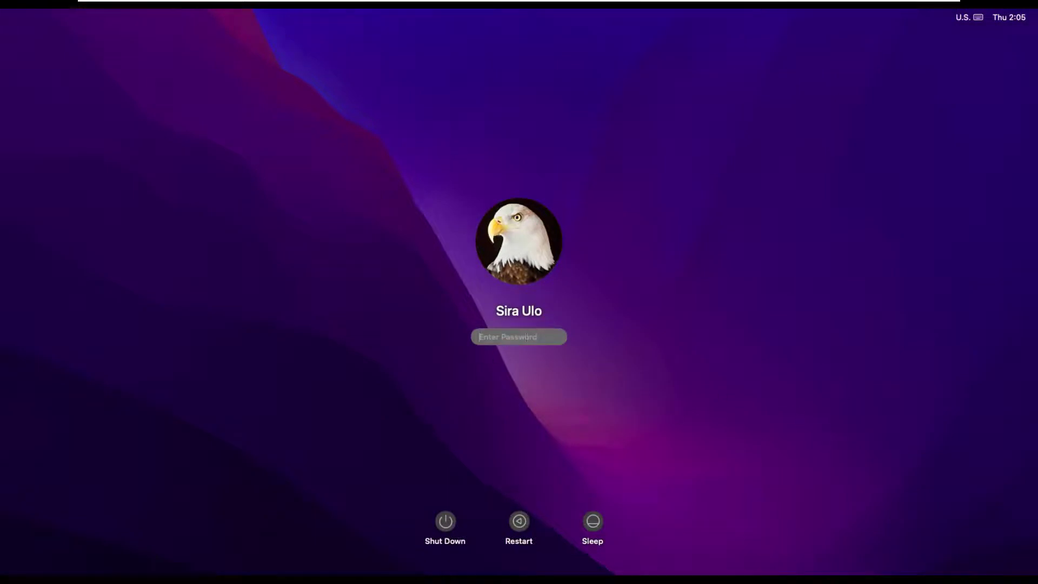
# Log in to macOS with the account password and ignore the alert about the unreadable attached disk
pyautogui.write('•••••••••••')
pyautogui.press('Return')
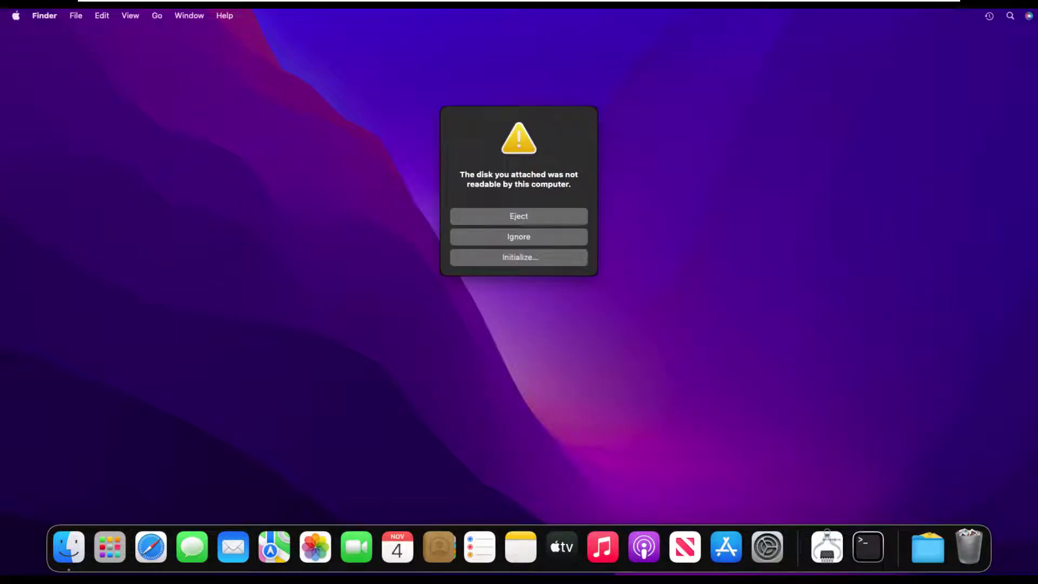
pyautogui.click(549, 238)
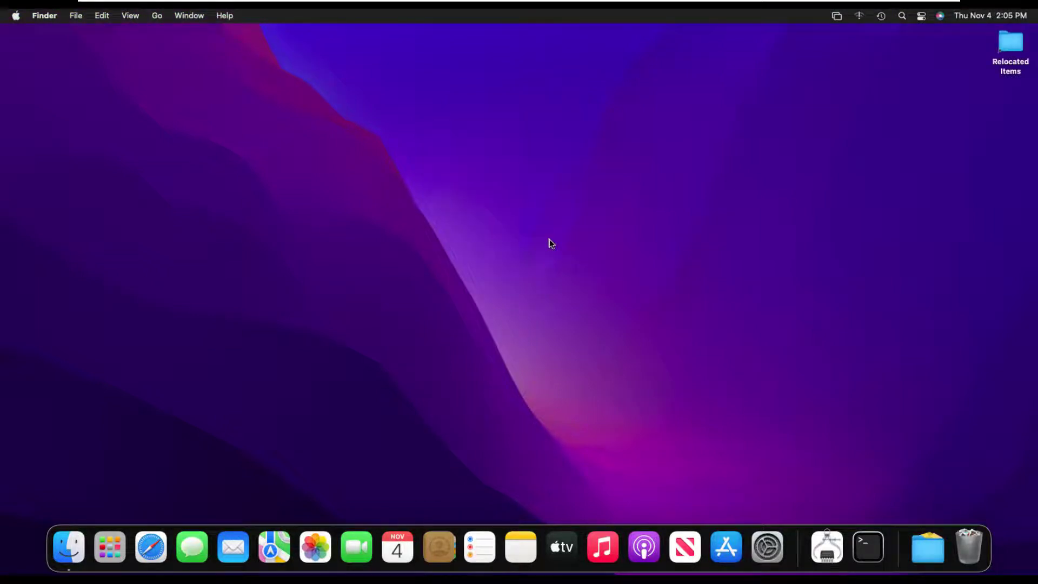
# Search for Time Machine, open its System Preferences pane and unlock it with the account password
pyautogui.click(902, 16)
pyautogui.write('ime machine')
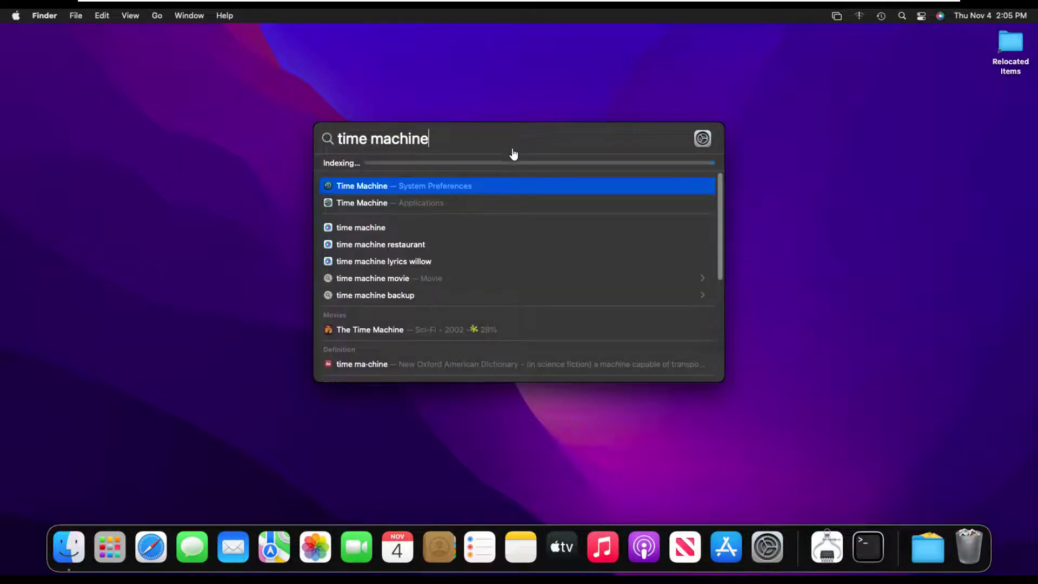
pyautogui.click(452, 187)
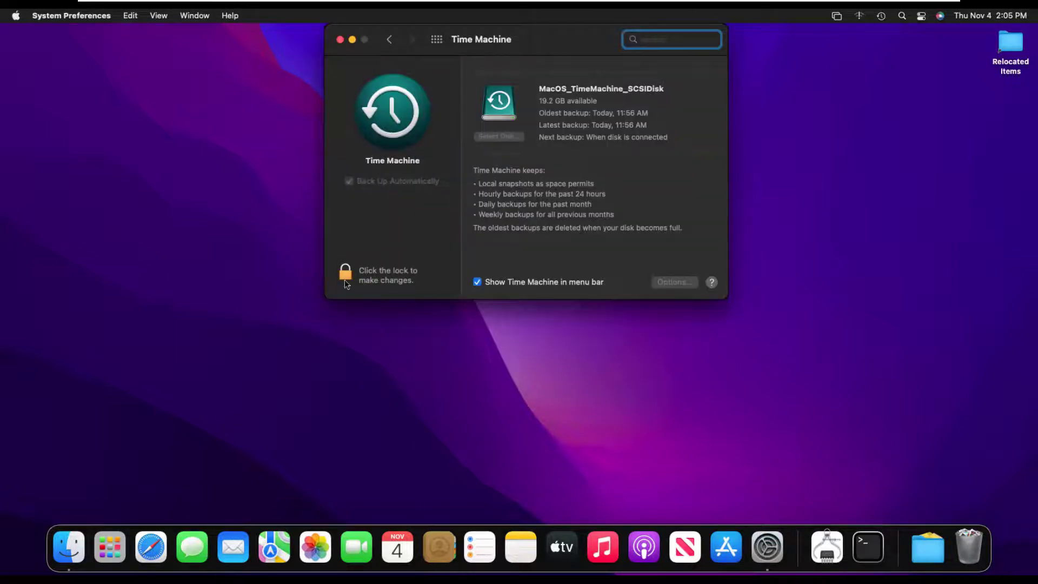
pyautogui.click(352, 271)
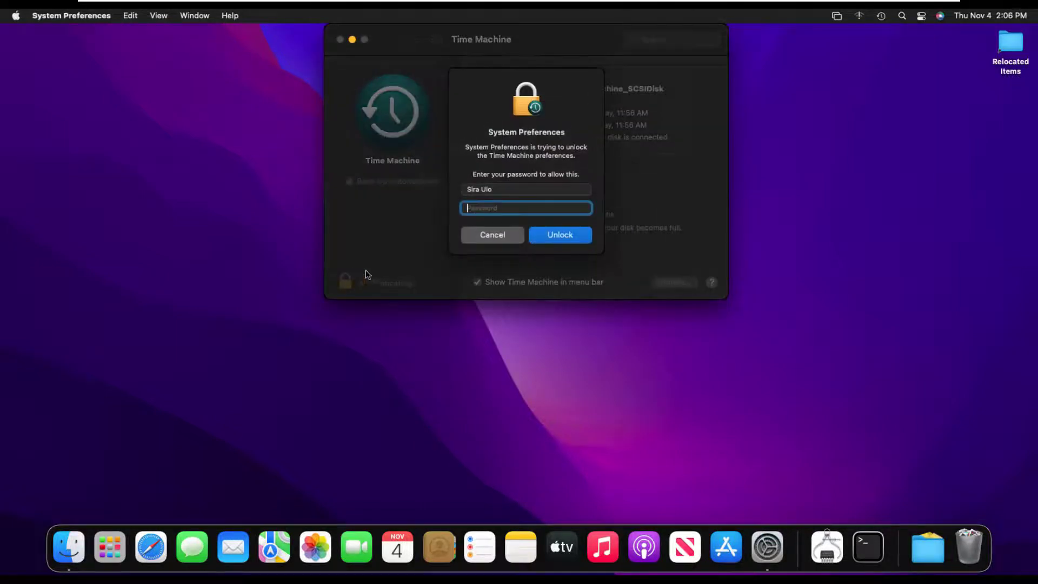
pyautogui.write('•••••••••••')
pyautogui.press('Return')
pyautogui.write('•••••••••••')
pyautogui.press('Return')
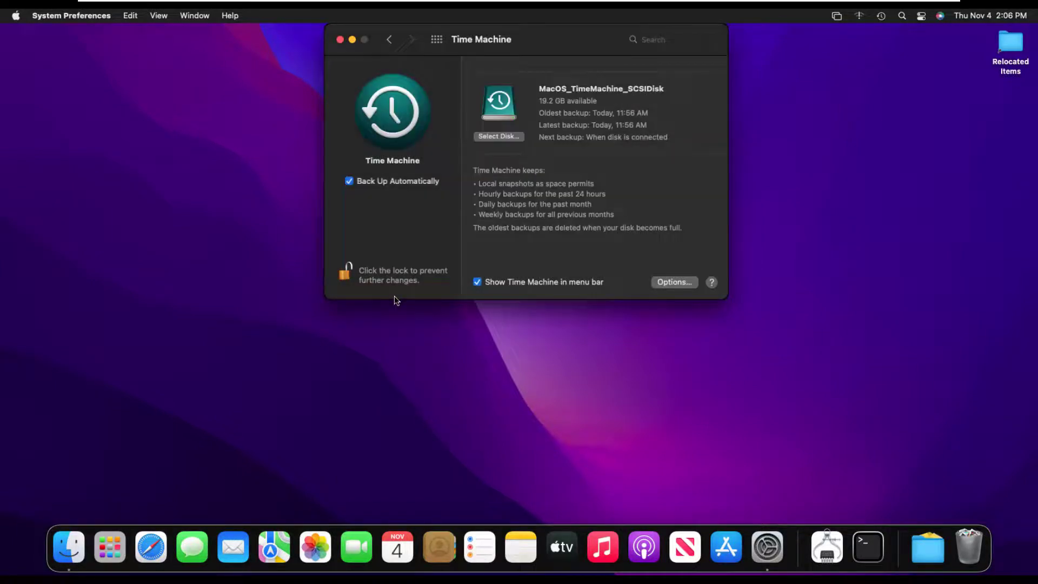
# Review the Time Machine backup exclusions and the list of selectable backup disks, cancelling both dialogs
pyautogui.click(676, 280)
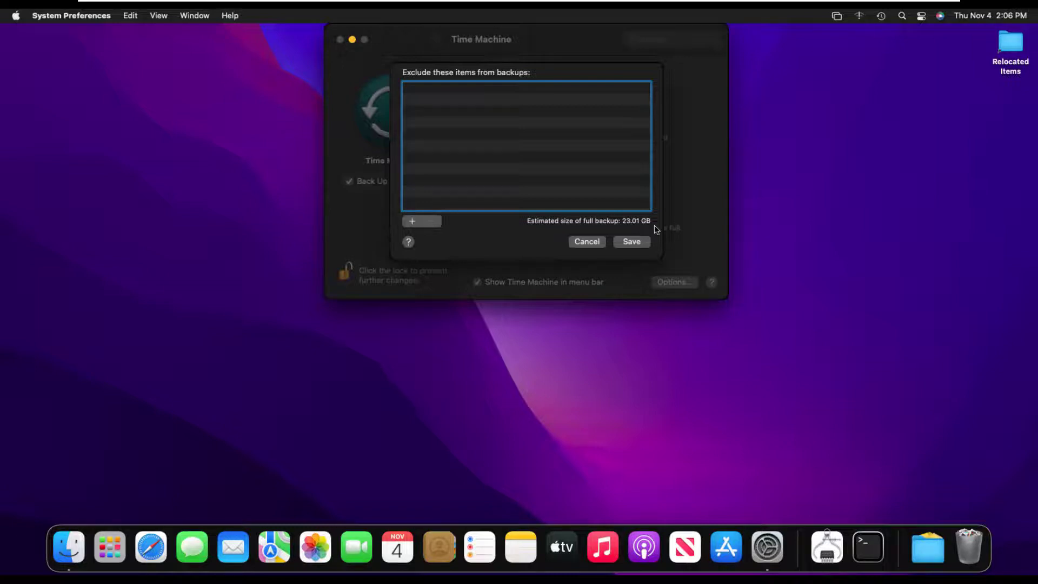
pyautogui.click(587, 242)
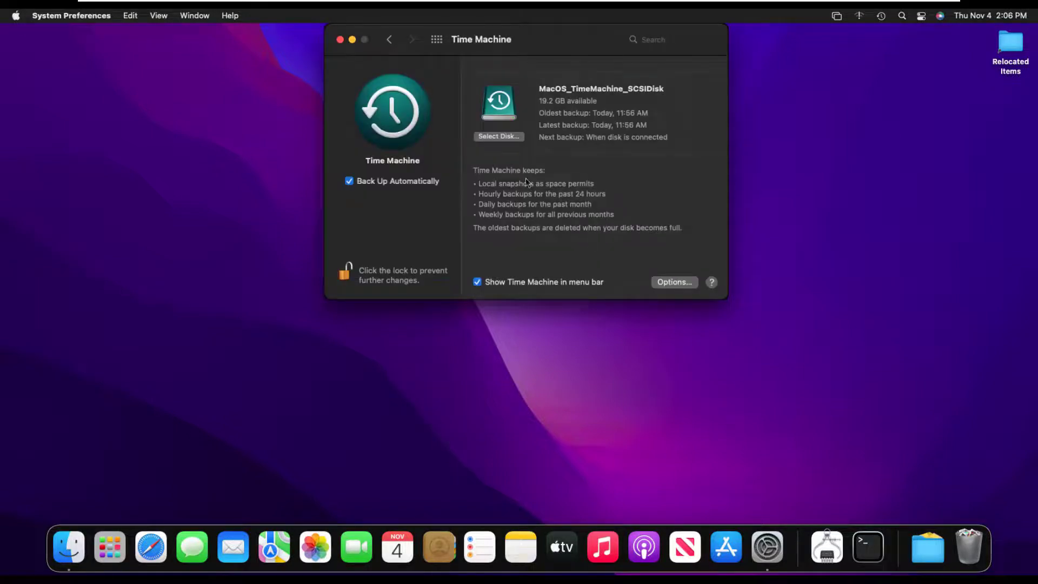
pyautogui.click(498, 136)
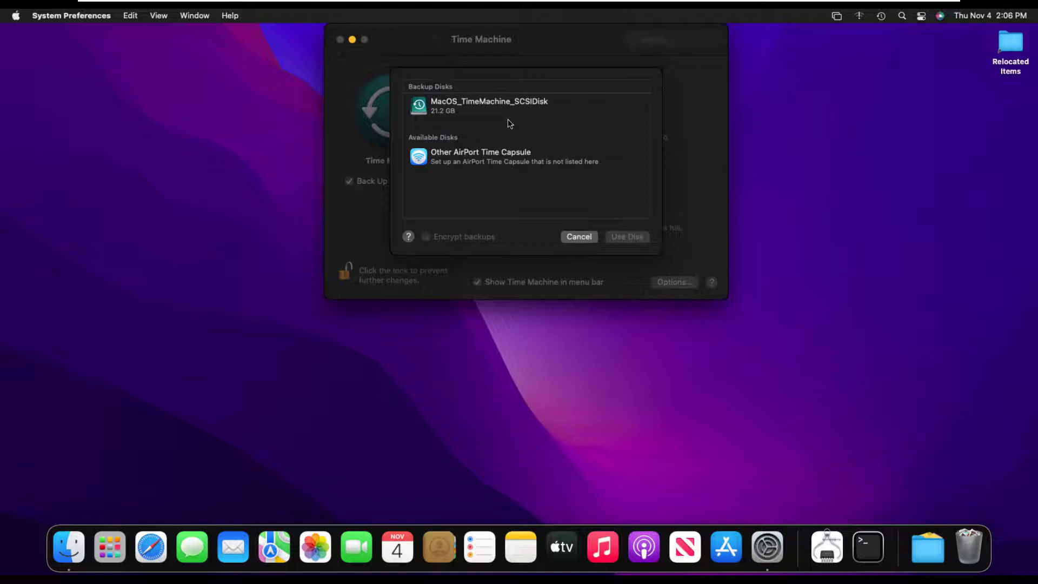
pyautogui.click(579, 238)
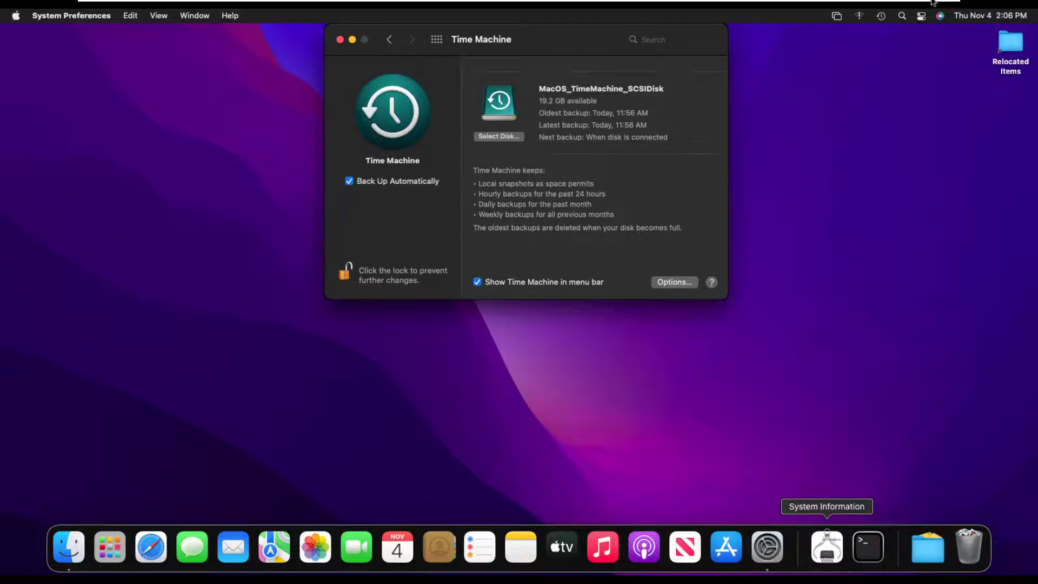
# Search for Disk Utility, open it and expand its window to full screen
pyautogui.click(903, 16)
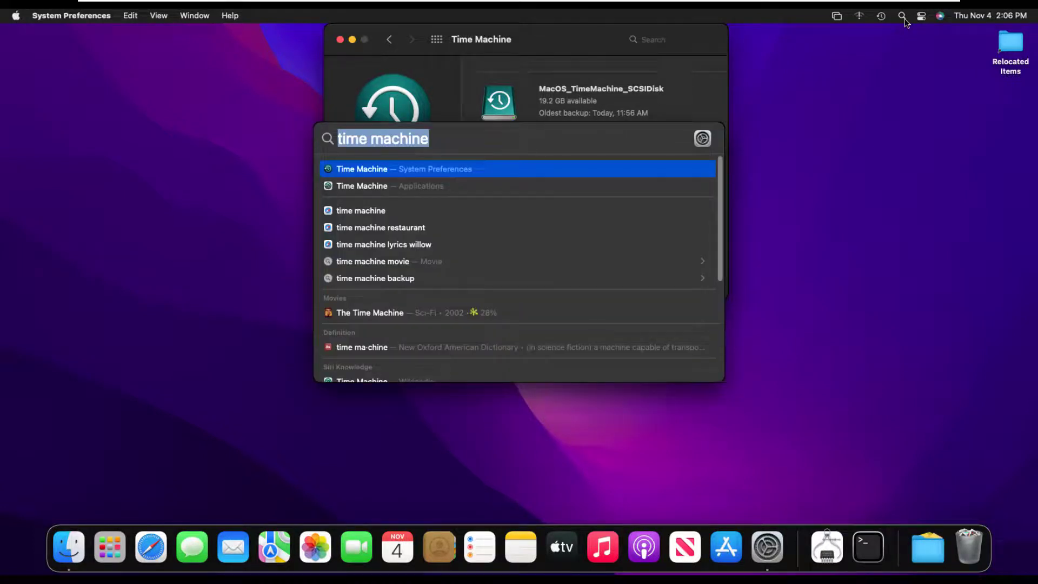
pyautogui.write('disk u')
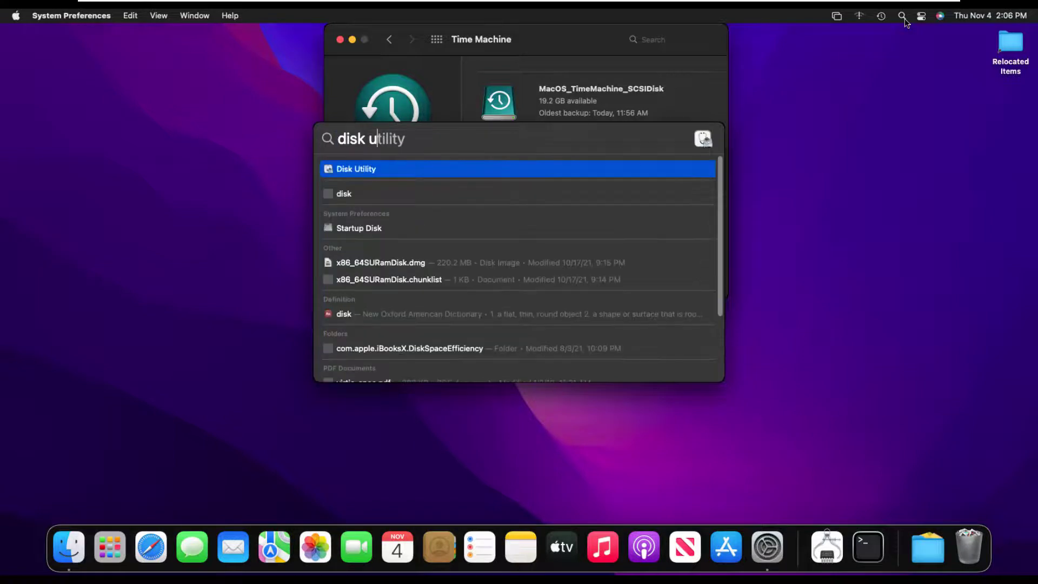
pyautogui.write('t')
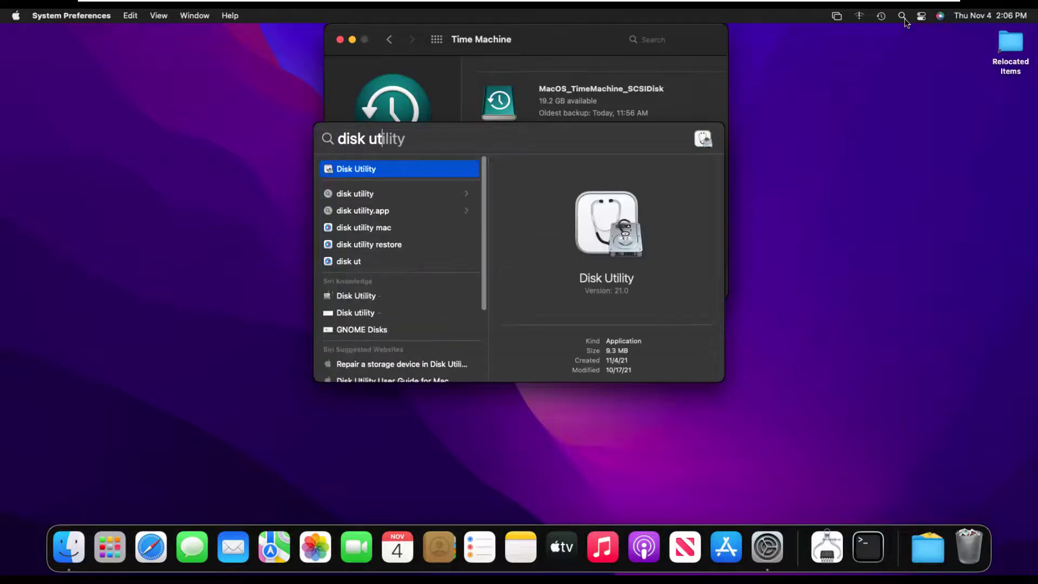
pyautogui.press('Return')
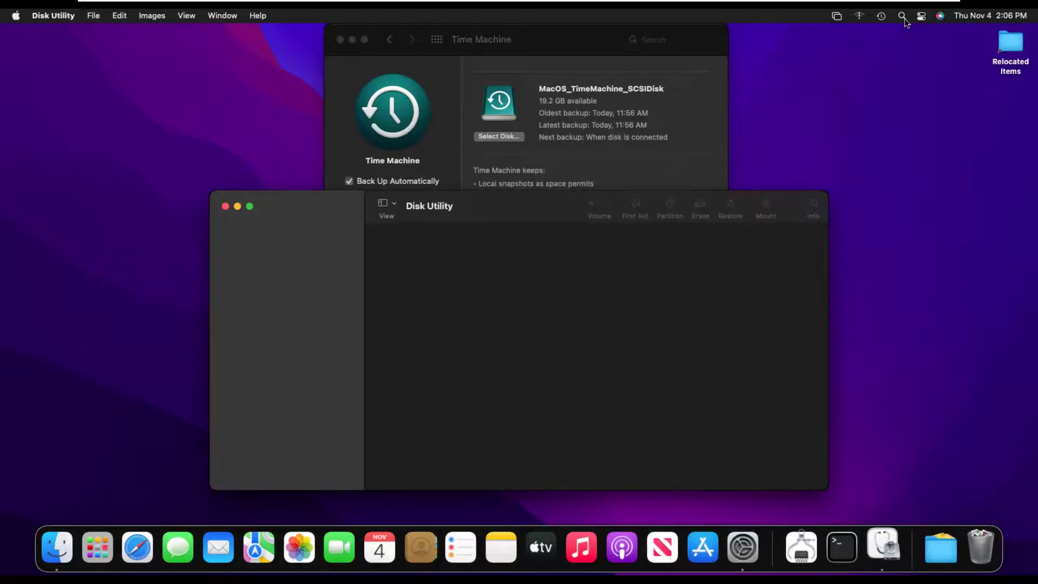
pyautogui.click(250, 206)
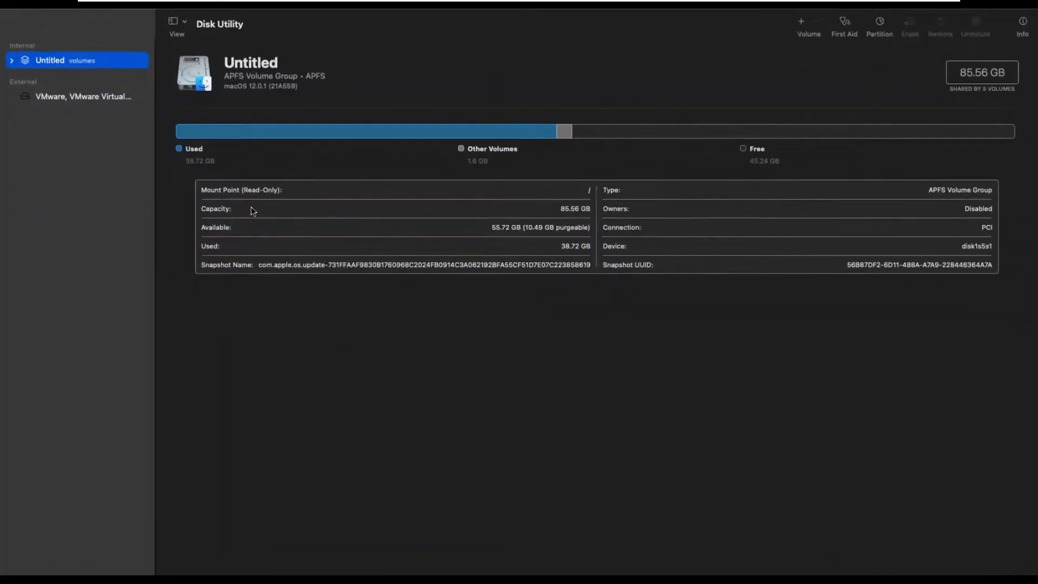
# Erase the external VMware Virtual S Media disk as MacOS_Monterey_InitialUpgrade with APFS and GUID Partition Map, and close Disk Utility
pyautogui.click(76, 99)
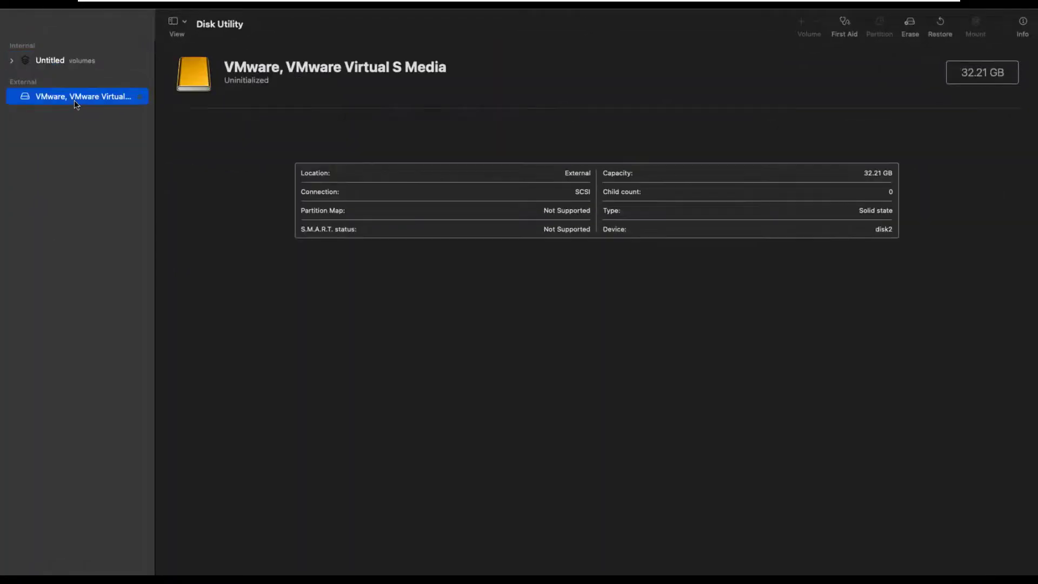
pyautogui.moveTo(764, 5)
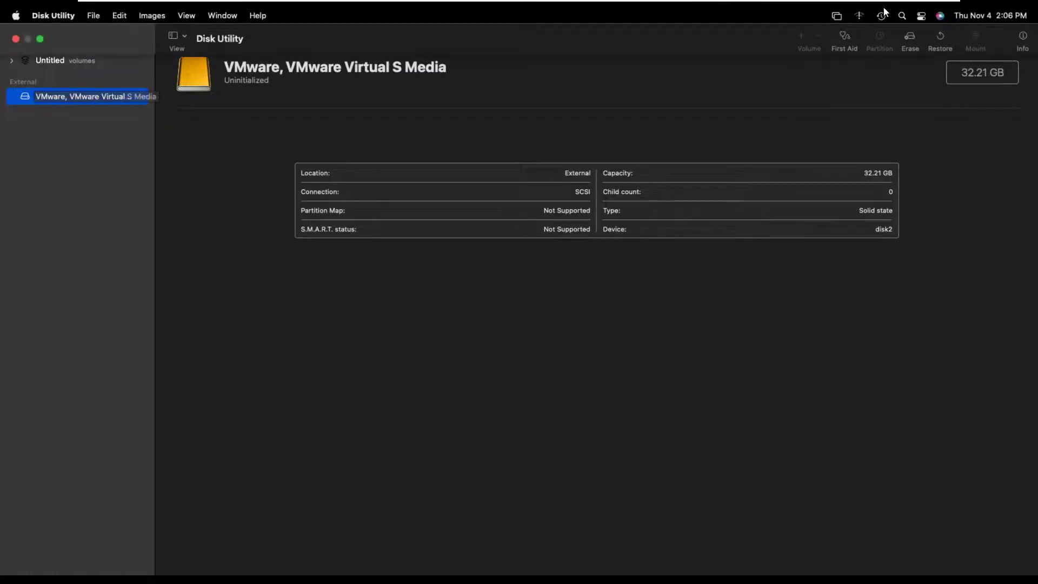
pyautogui.click(912, 40)
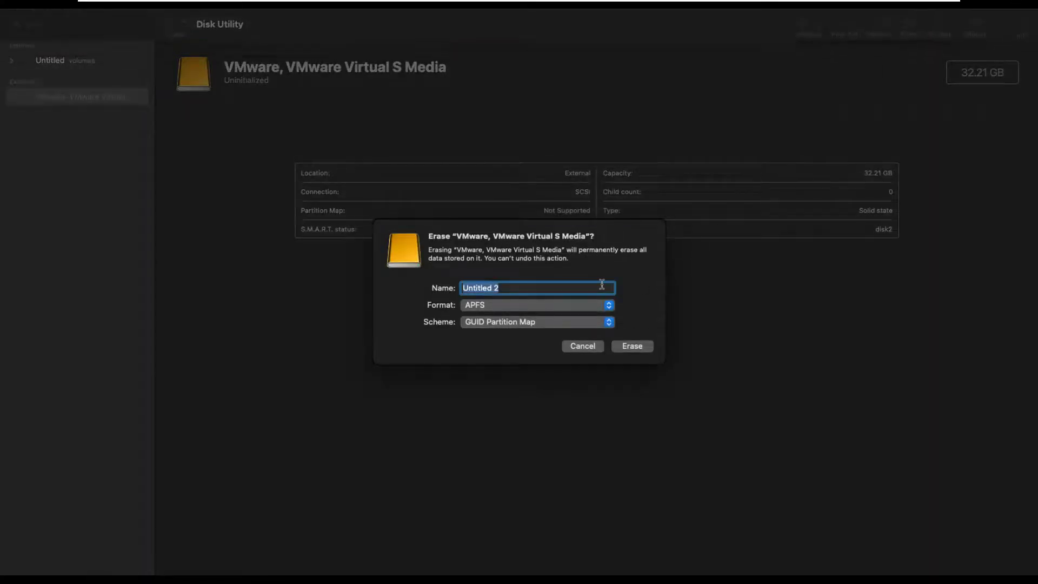
pyautogui.write('MacOS_Monterey')
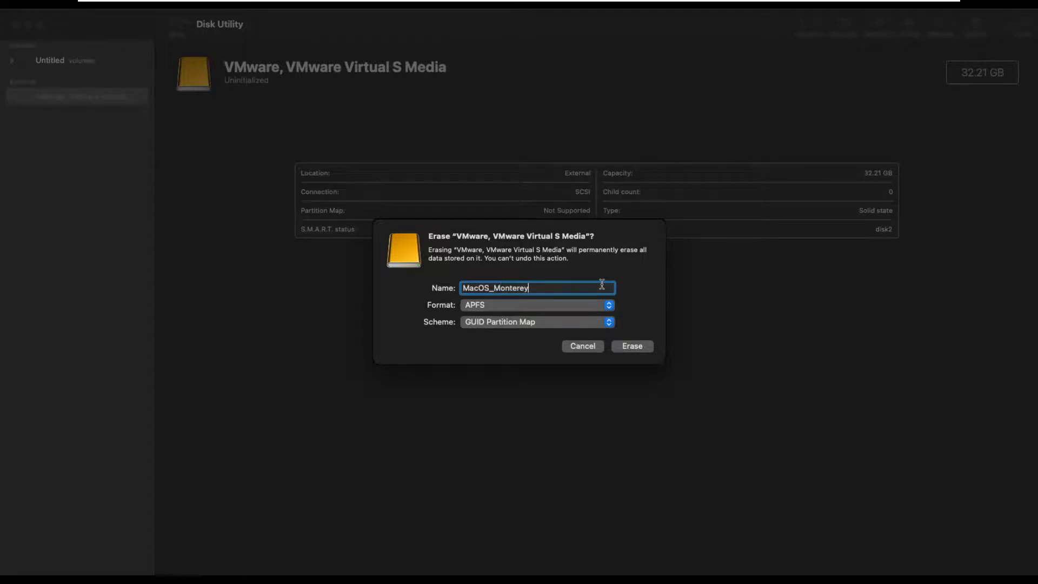
pyautogui.write('_InitialUpgrade')
pyautogui.click(642, 347)
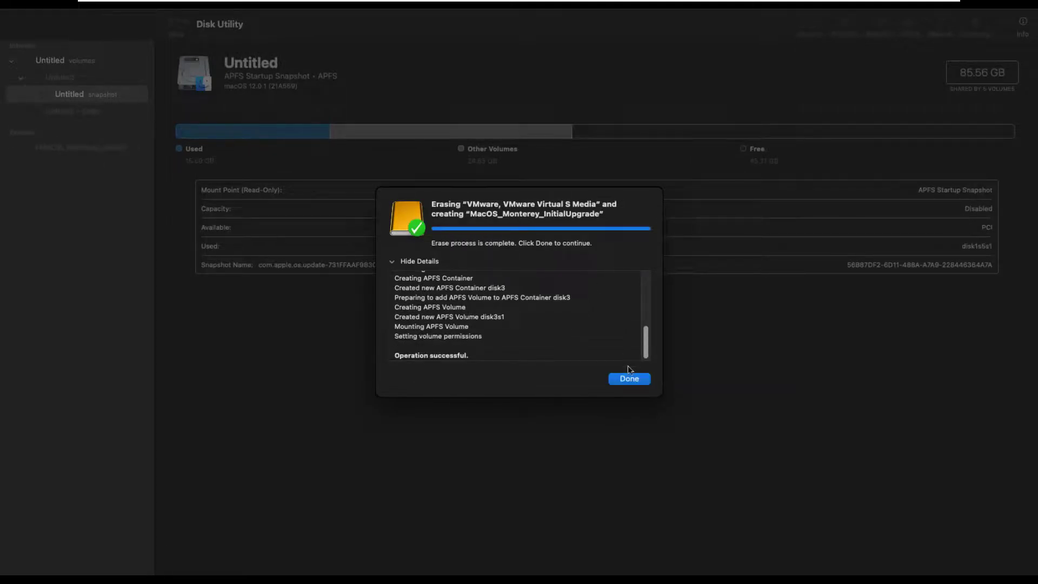
pyautogui.click(624, 380)
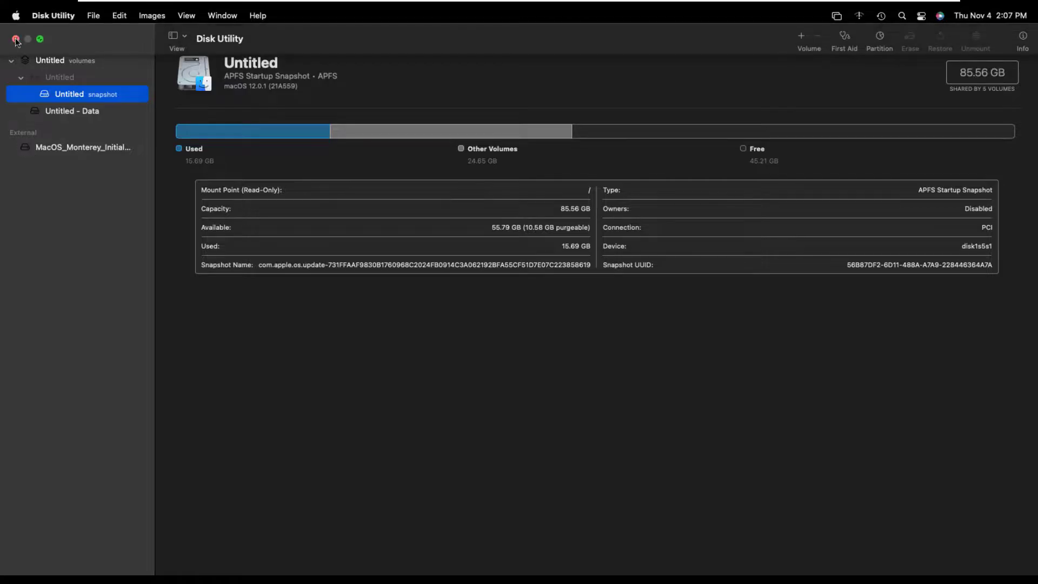
pyautogui.click(16, 43)
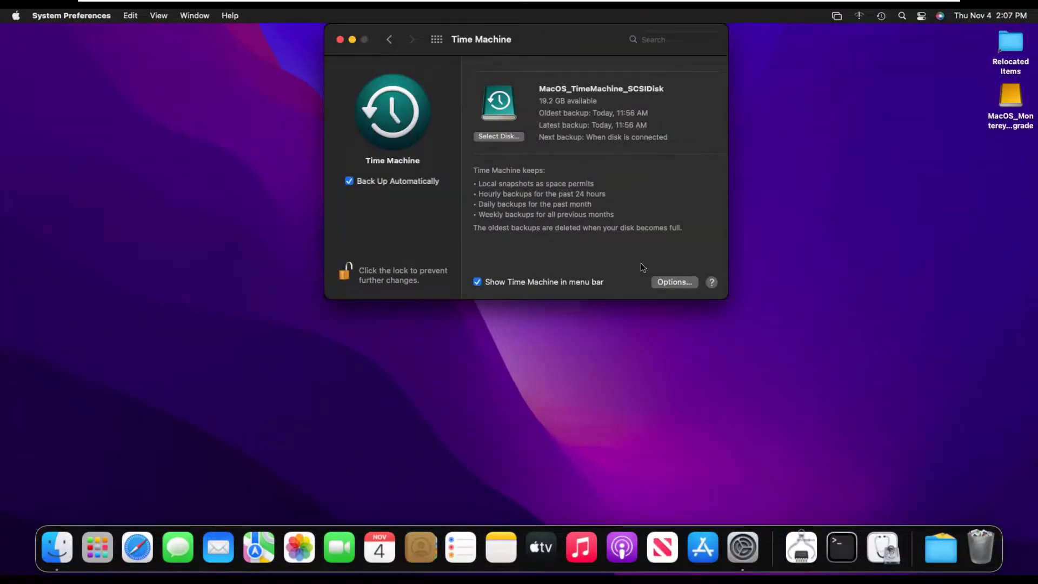
# Open the Time Machine options, select MacOS_Monterey_InitialUpgrade in the backup exclusion list and save the options
pyautogui.click(674, 281)
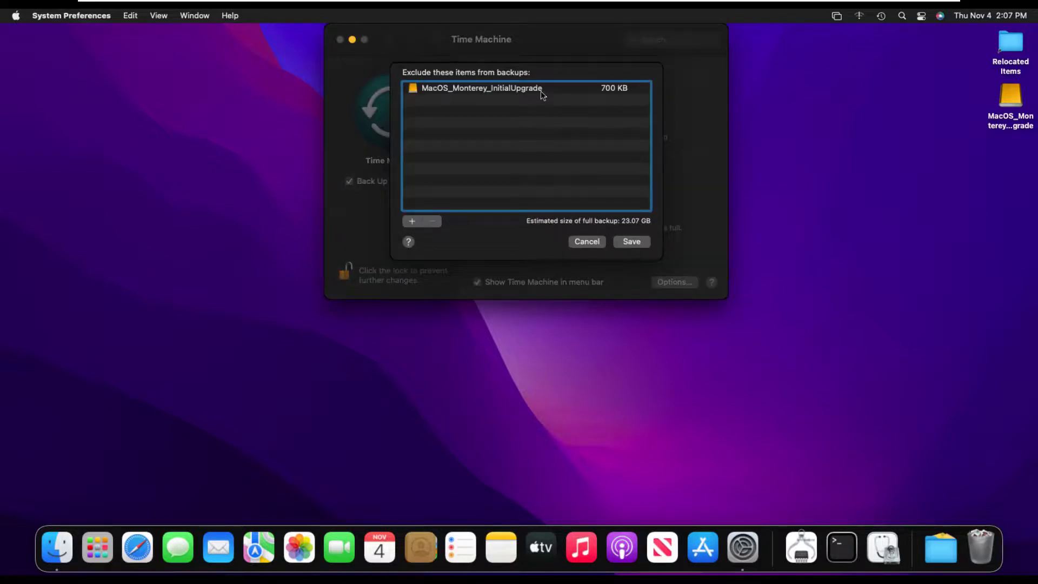
pyautogui.click(541, 88)
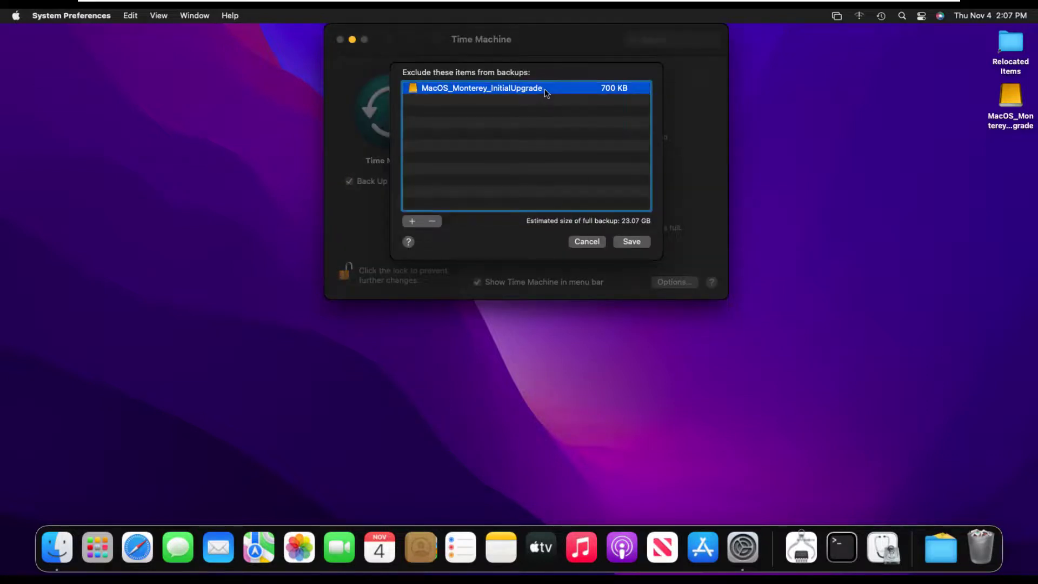
pyautogui.click(632, 241)
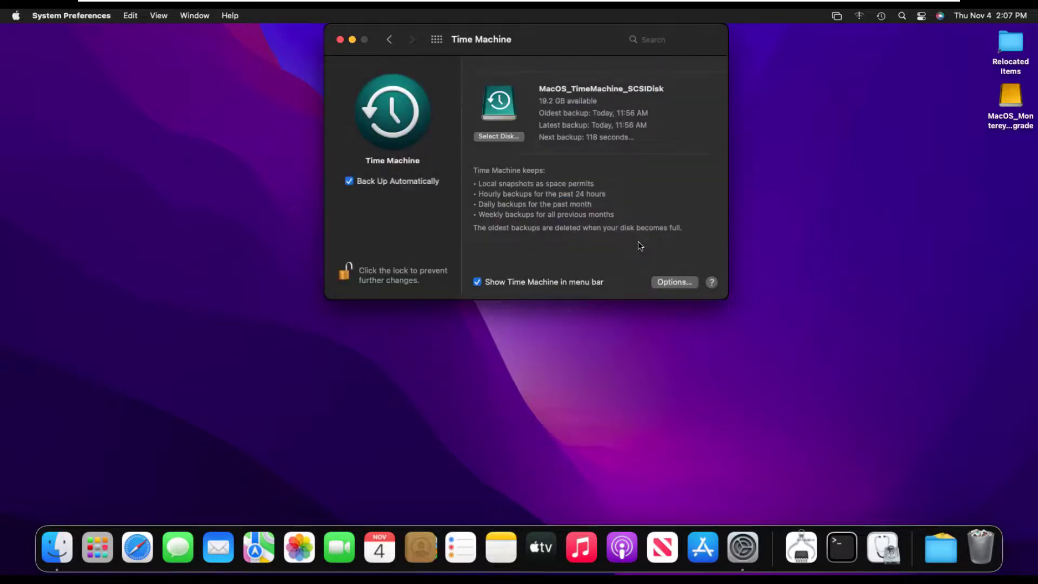
# Replace MacOS_TimeMachine_SCSIDisk with MacOS_Monterey_InitialUpgrade as the Time Machine backup disk, then lock the settings and close the window
pyautogui.click(509, 135)
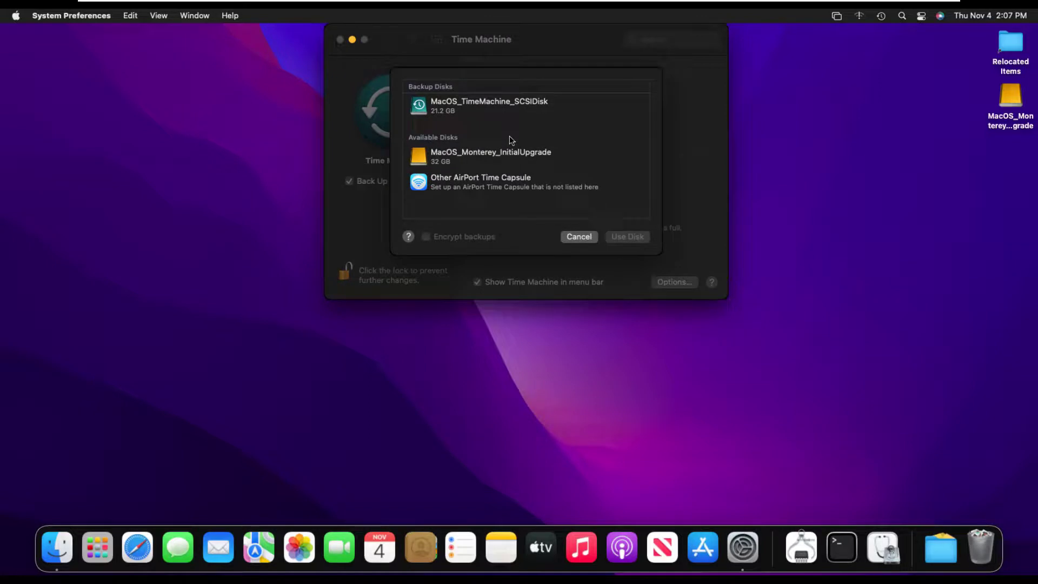
pyautogui.click(504, 157)
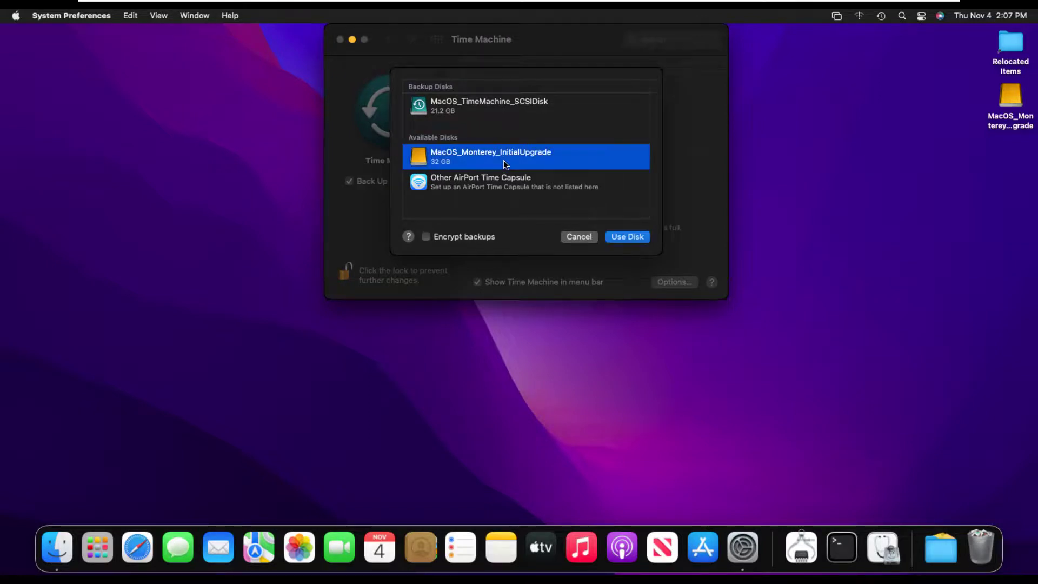
pyautogui.click(633, 238)
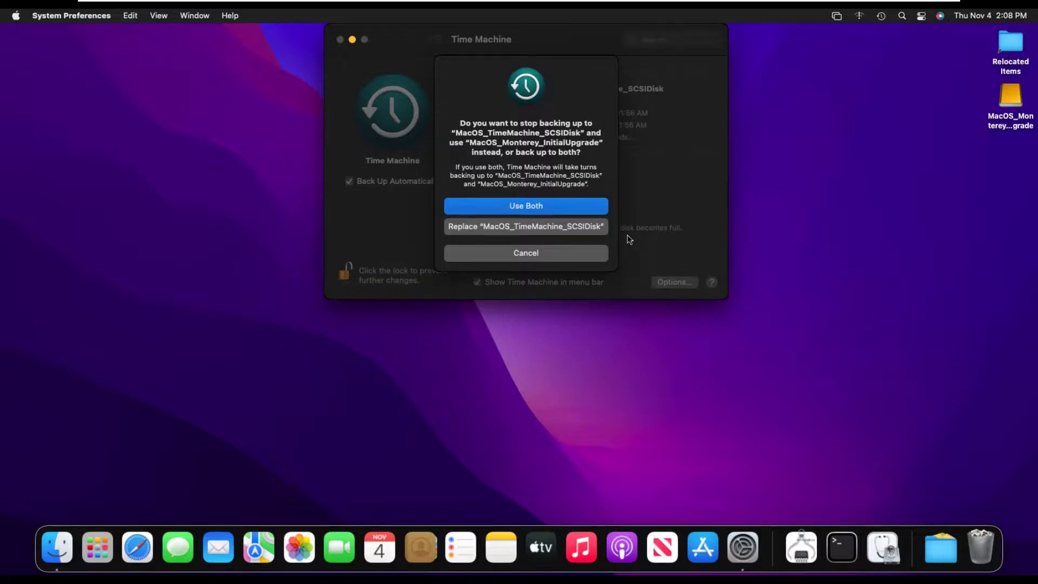
pyautogui.click(585, 226)
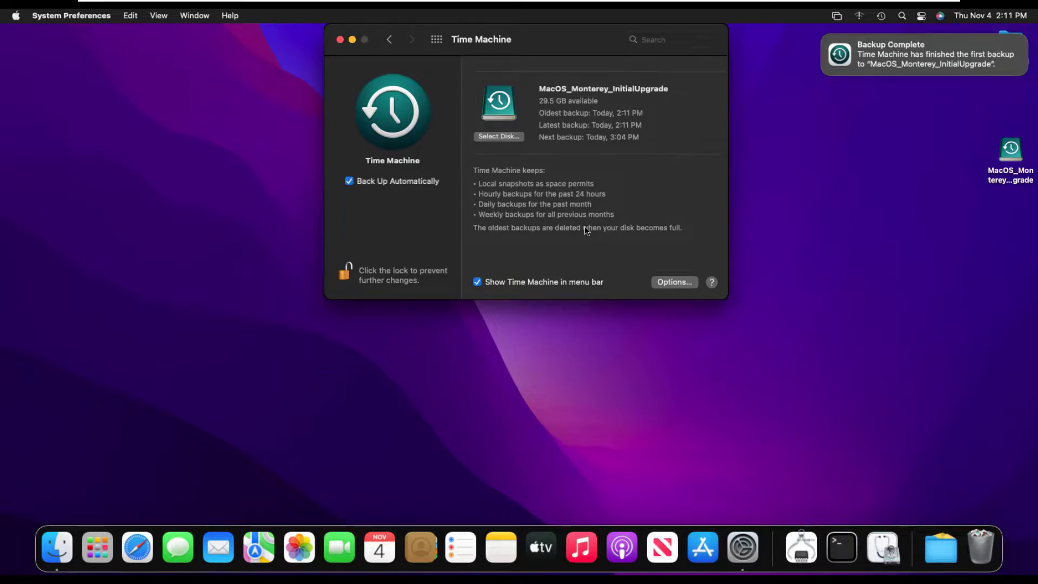
pyautogui.click(346, 277)
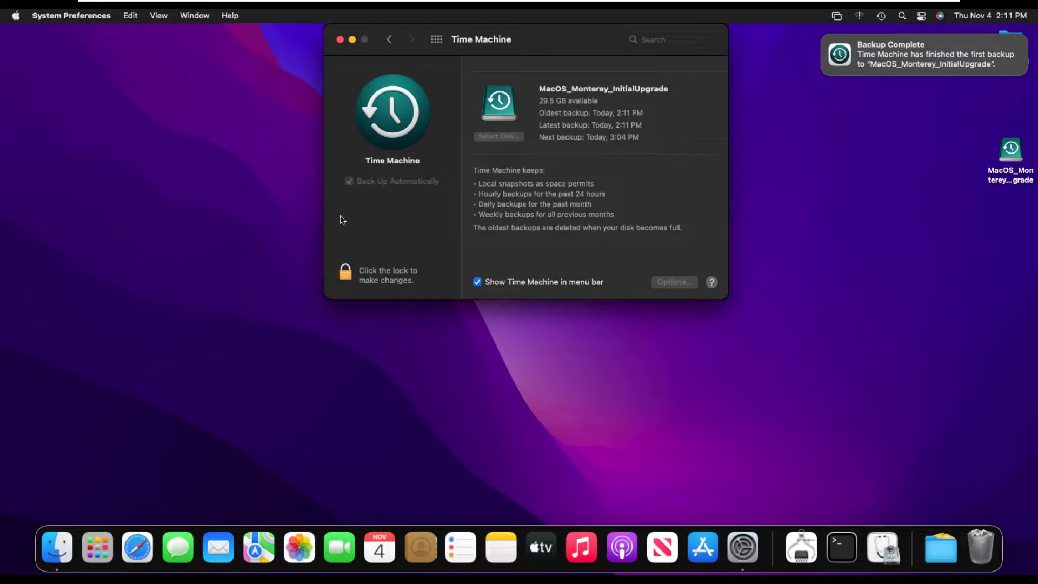
pyautogui.click(340, 40)
# Leave full screen, refresh the virtual machine's MacOS folder in File Explorer, check the size of MacOS_Monterey_InitialUpgrade.vmdk, and return to the full-screen VM
pyautogui.moveTo(352, 4)
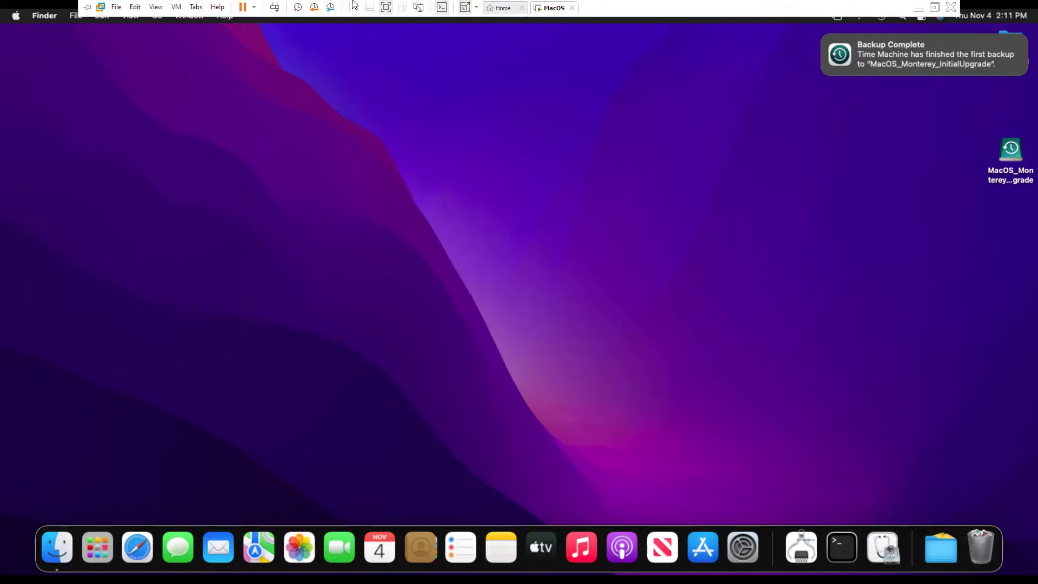
pyautogui.click(387, 7)
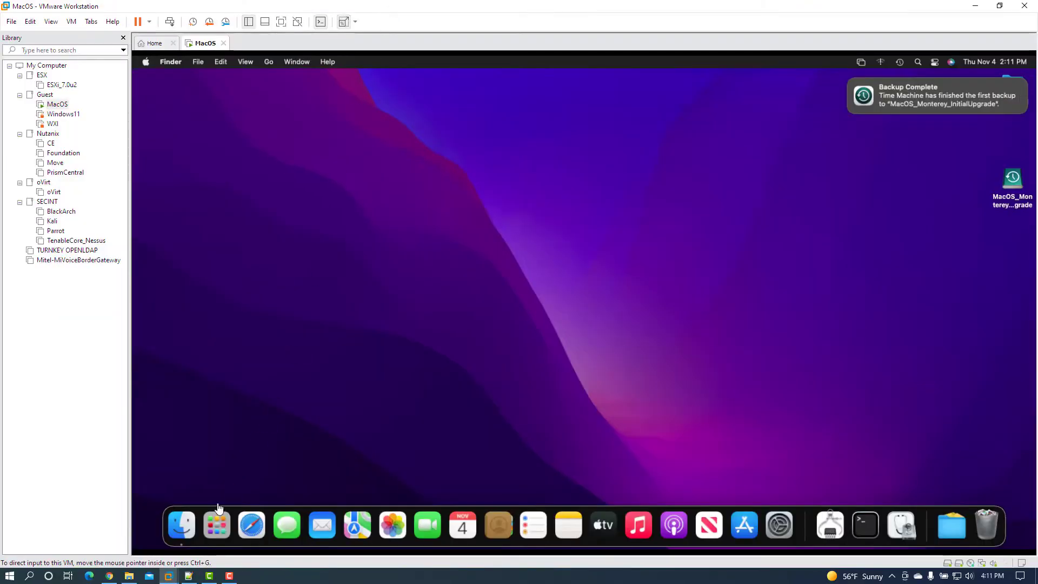
pyautogui.click(129, 576)
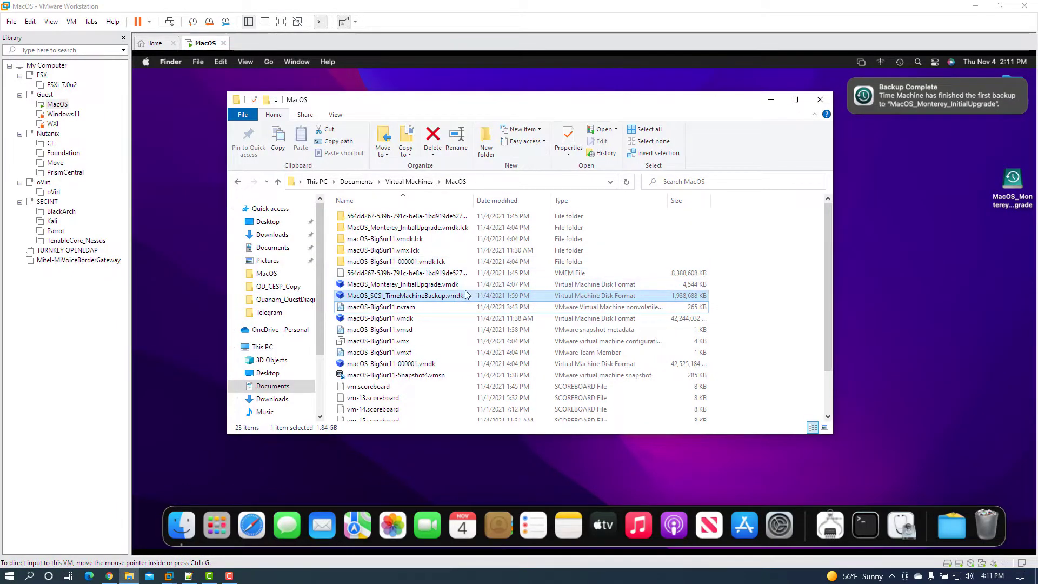
pyautogui.click(462, 284)
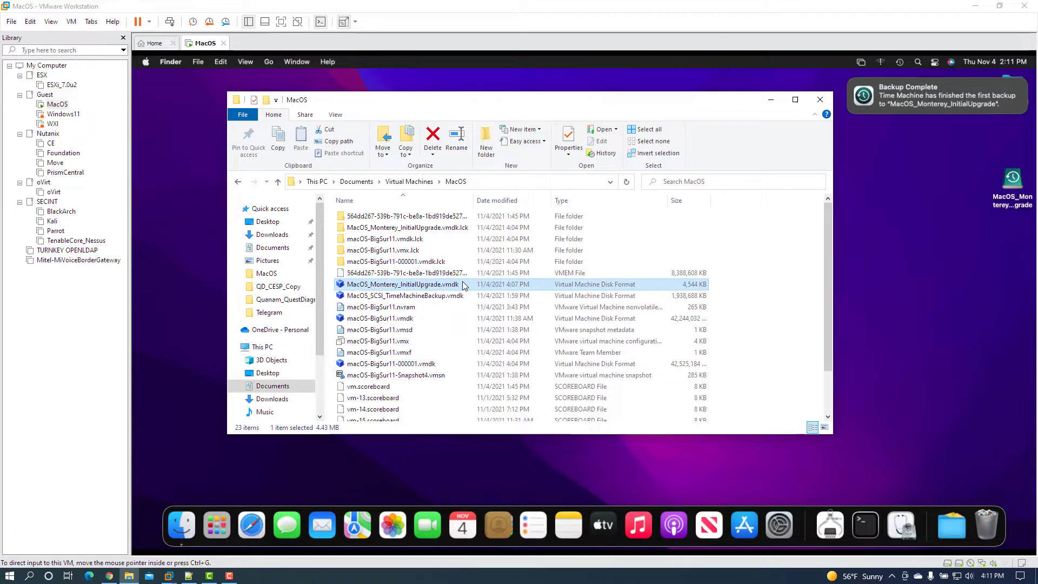
pyautogui.rightClick(765, 253)
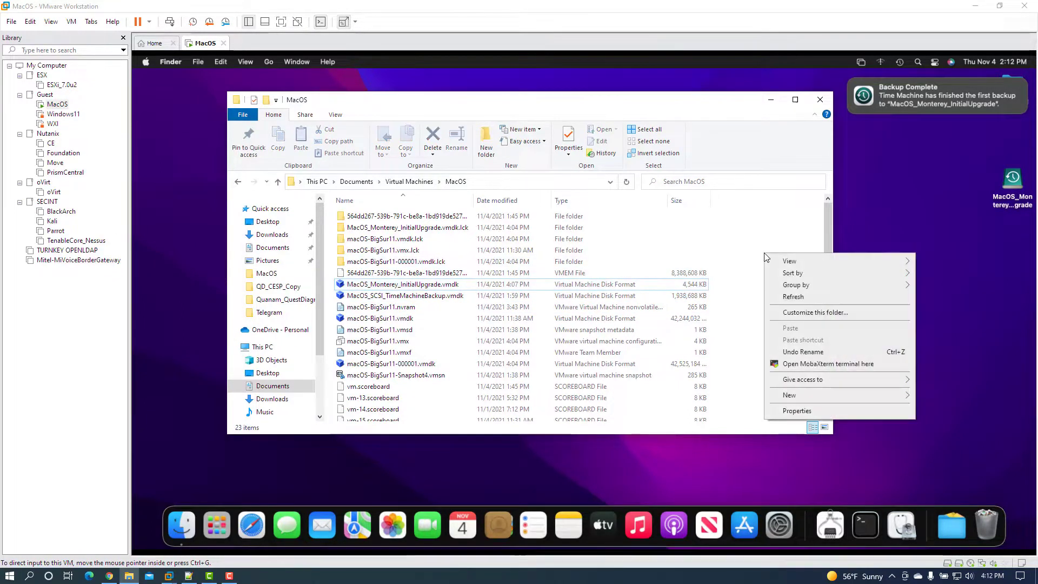
pyautogui.click(797, 300)
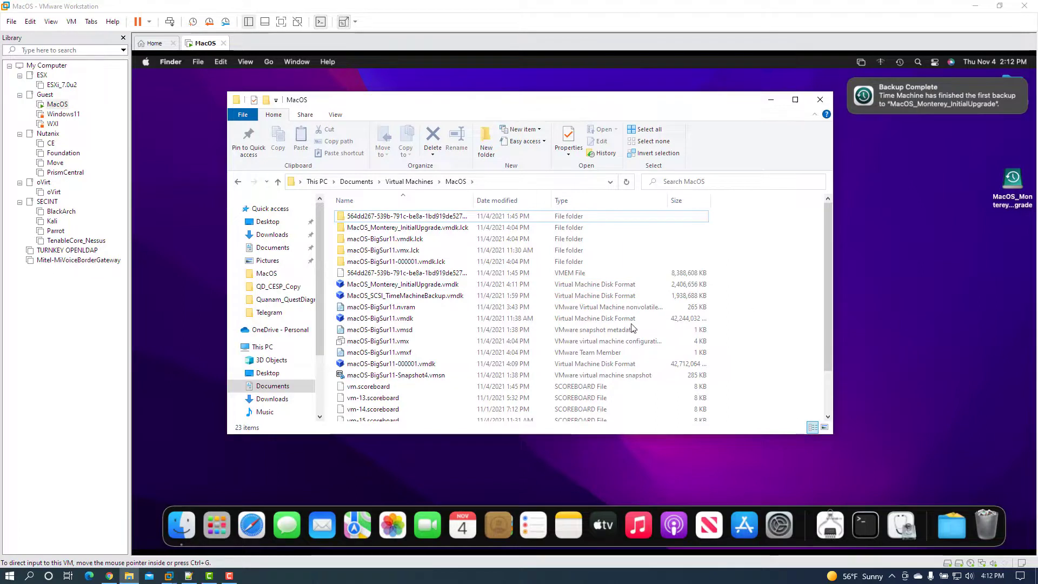
pyautogui.click(443, 285)
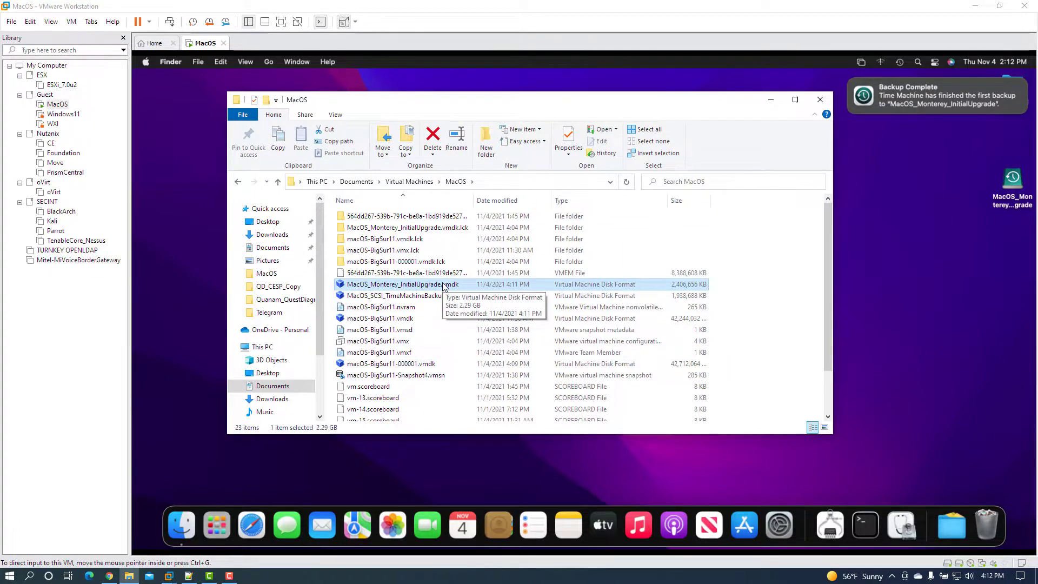
pyautogui.click(771, 100)
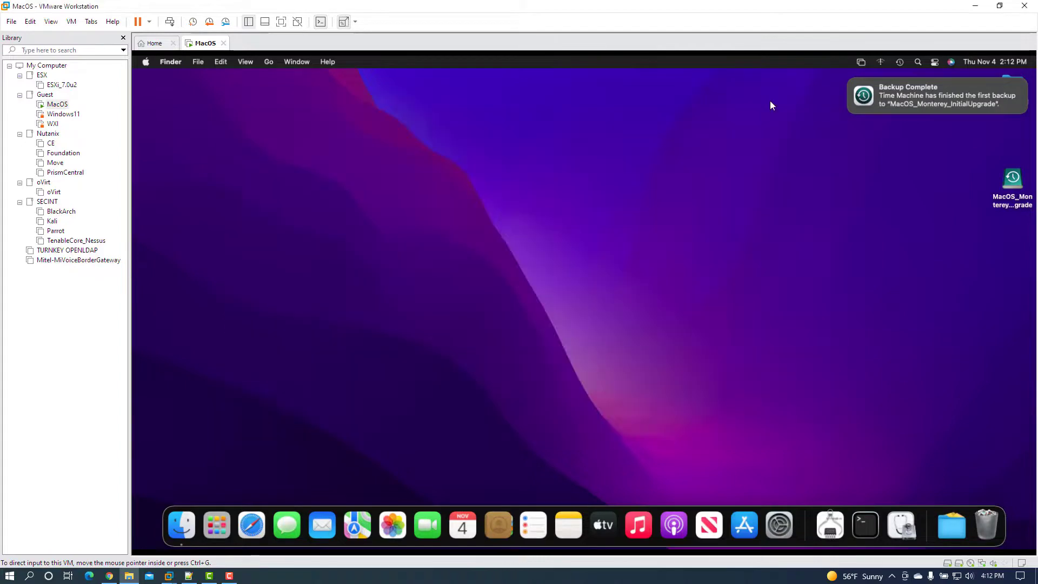
pyautogui.click(281, 23)
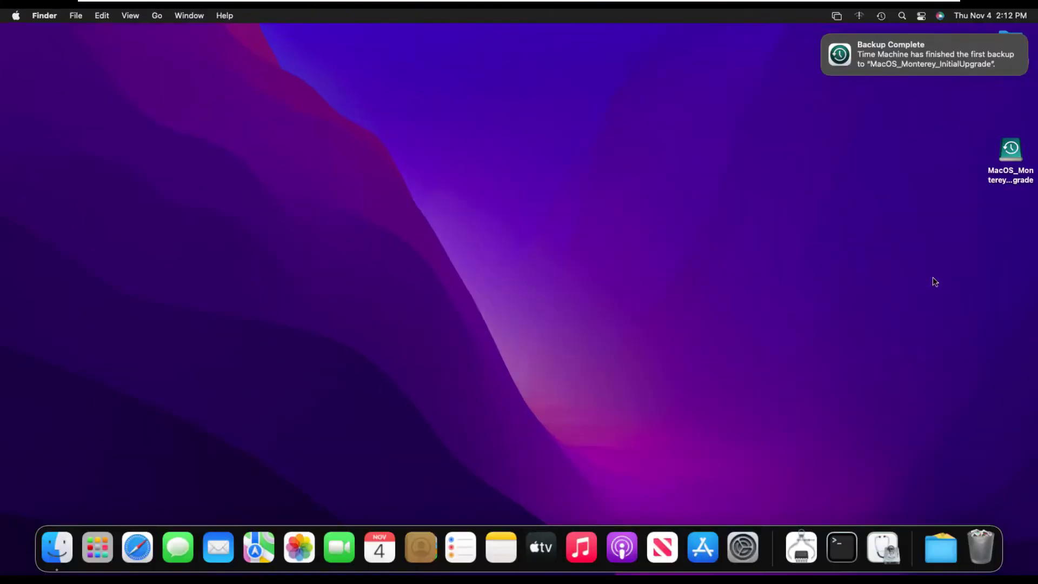
# Dismiss the backup notification and eject the MacOS_Monterey_InitialUpgrade disk from the desktop
pyautogui.click(824, 36)
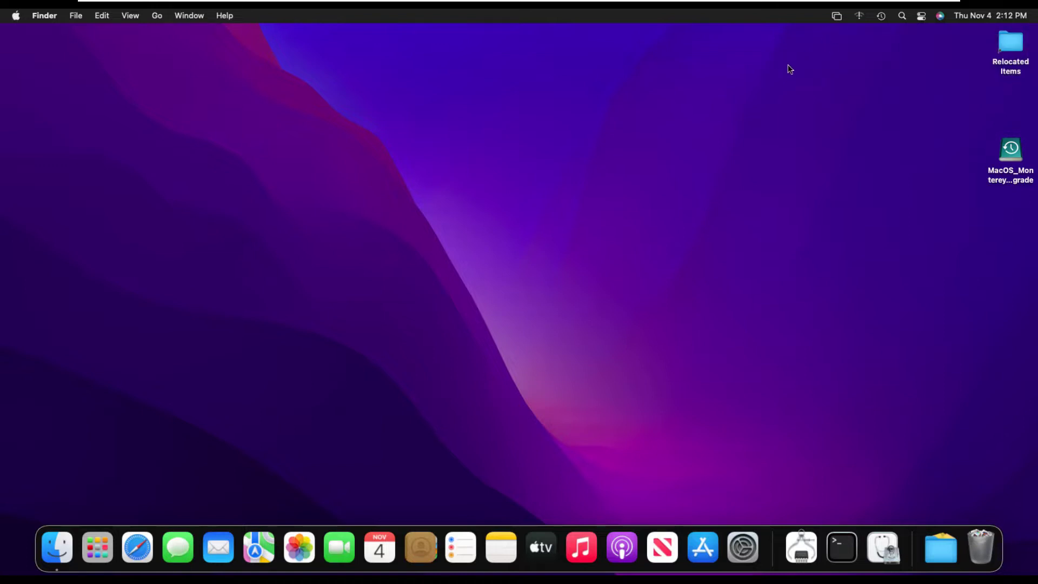
pyautogui.rightClick(1010, 151)
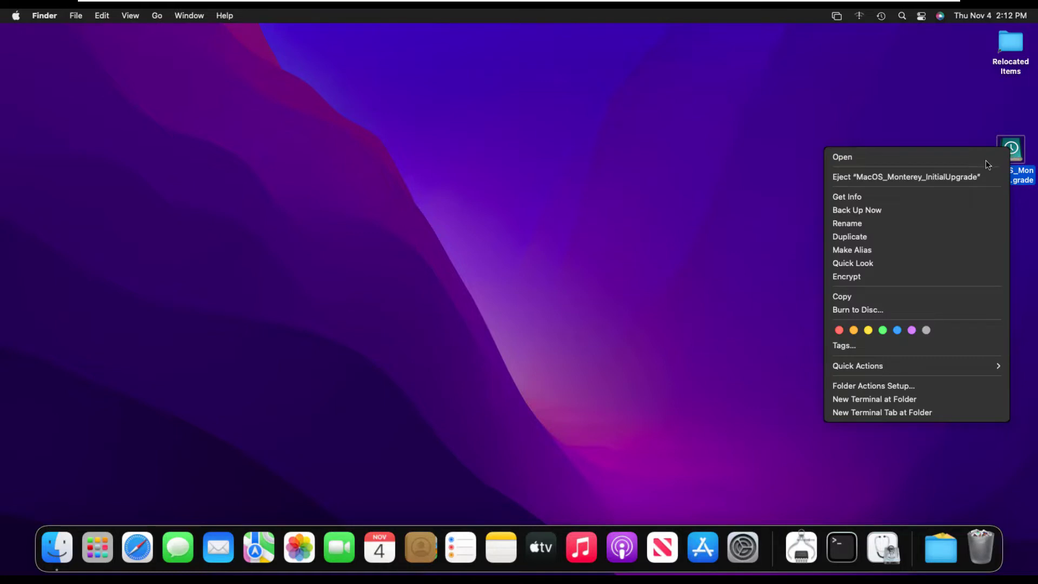
pyautogui.click(949, 177)
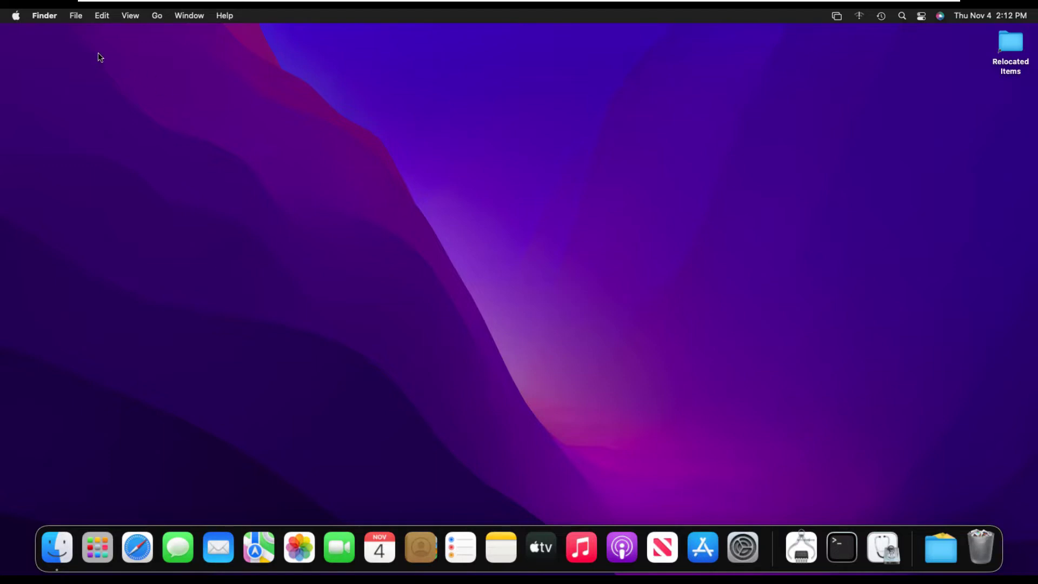
# Check the installed macOS version in About This Mac and close the window
pyautogui.click(16, 16)
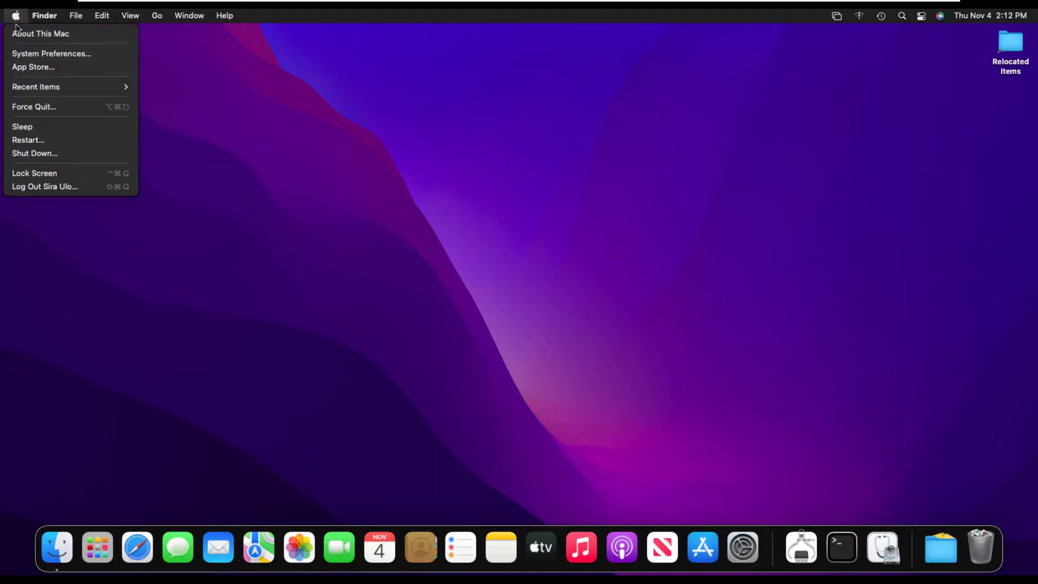
pyautogui.click(16, 35)
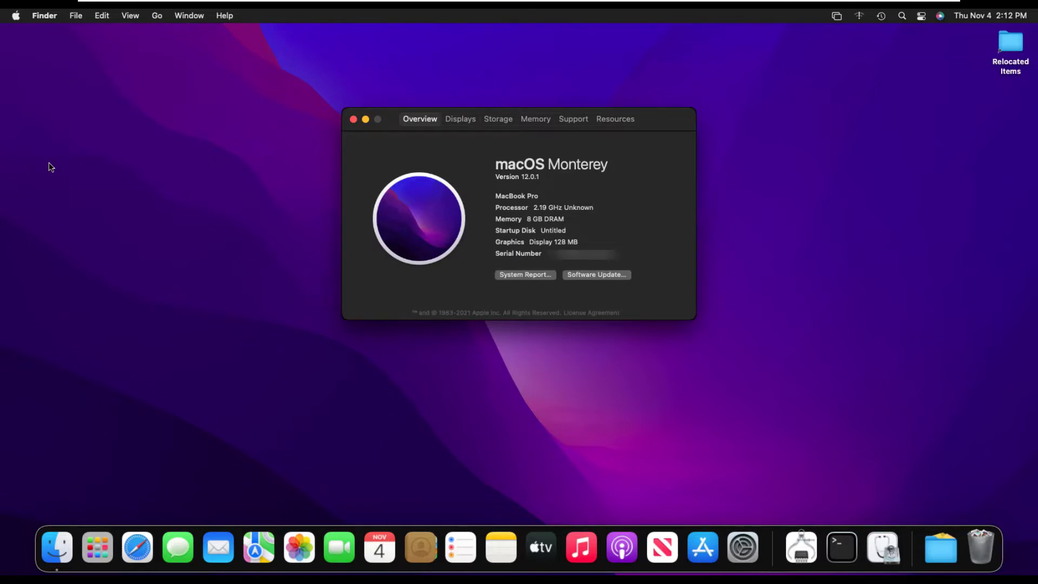
pyautogui.click(353, 120)
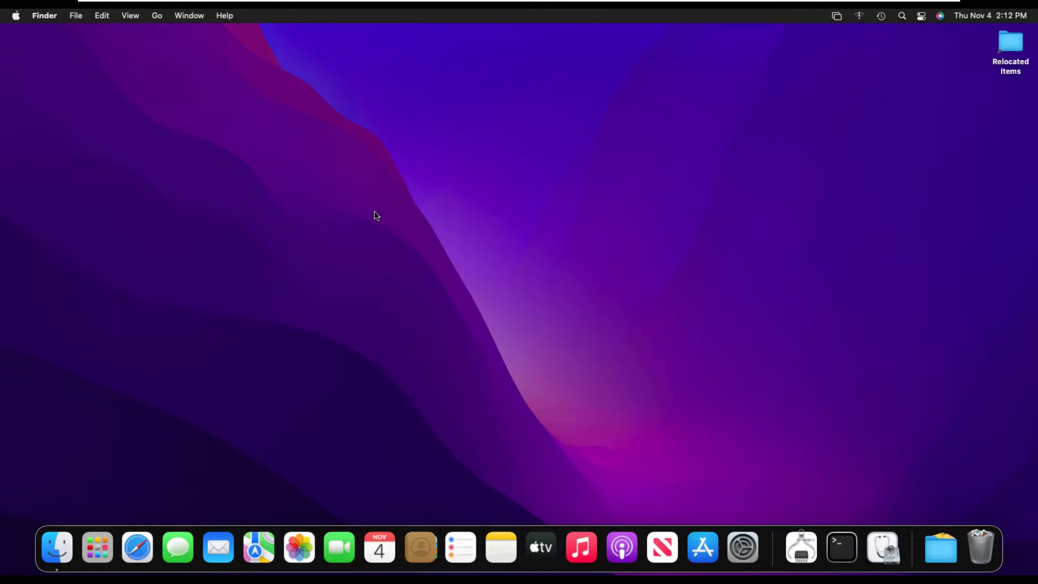